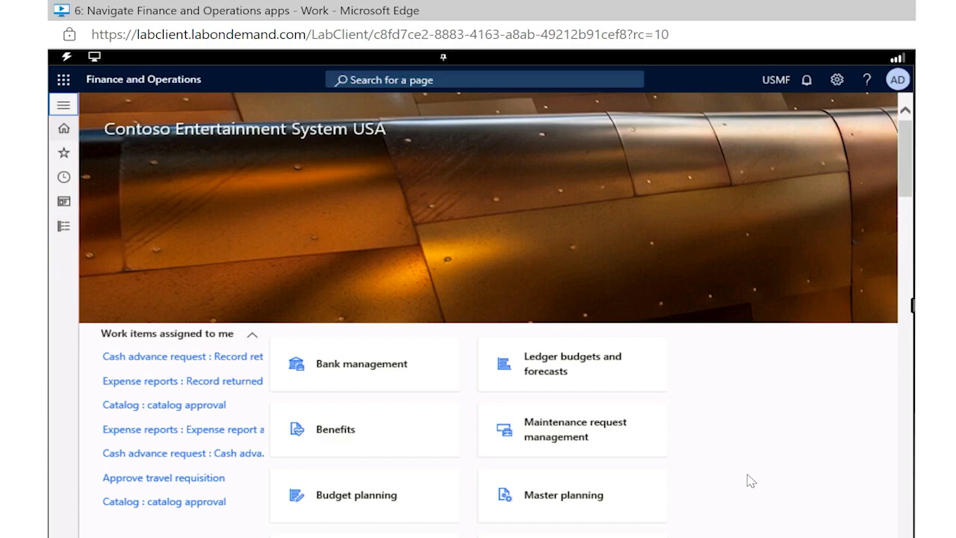
Expand the navigation pane, pin it open and unpin it again
click(65, 107)
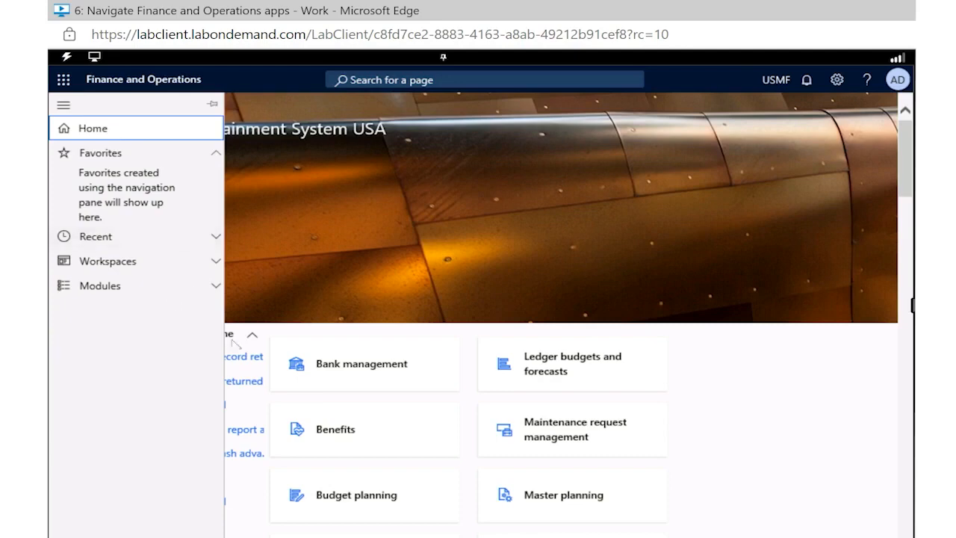
click(213, 104)
click(213, 105)
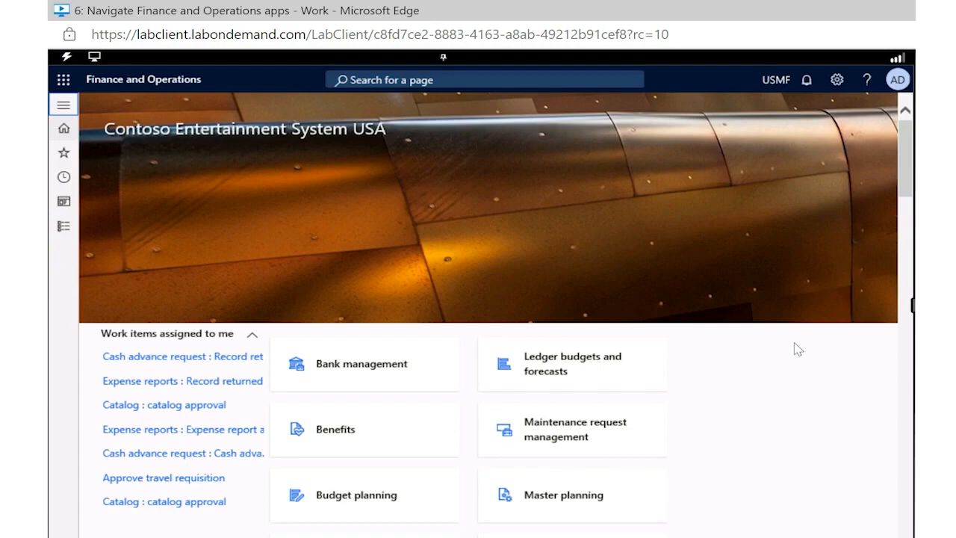
Open the System administration workspace from the list of modules
click(63, 106)
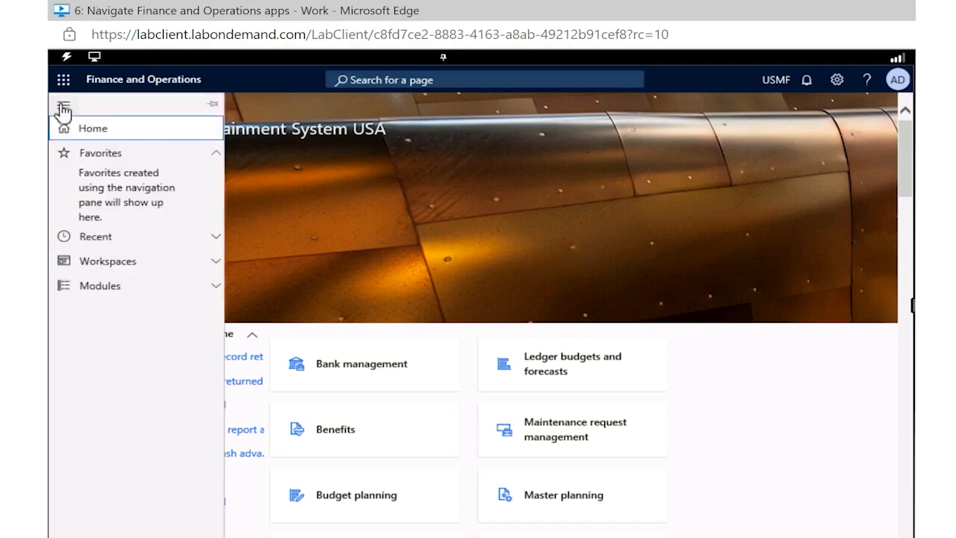
click(105, 286)
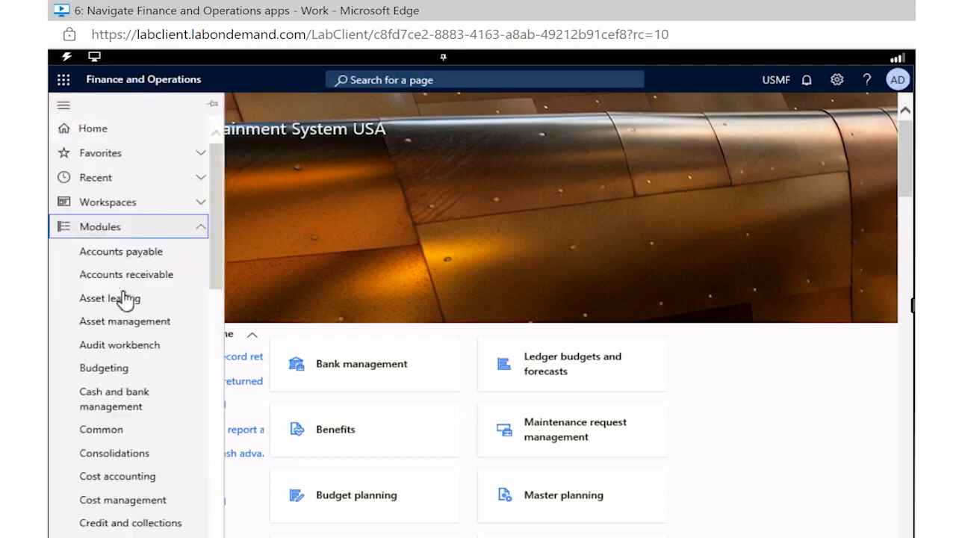
scroll(139, 363, down, 10)
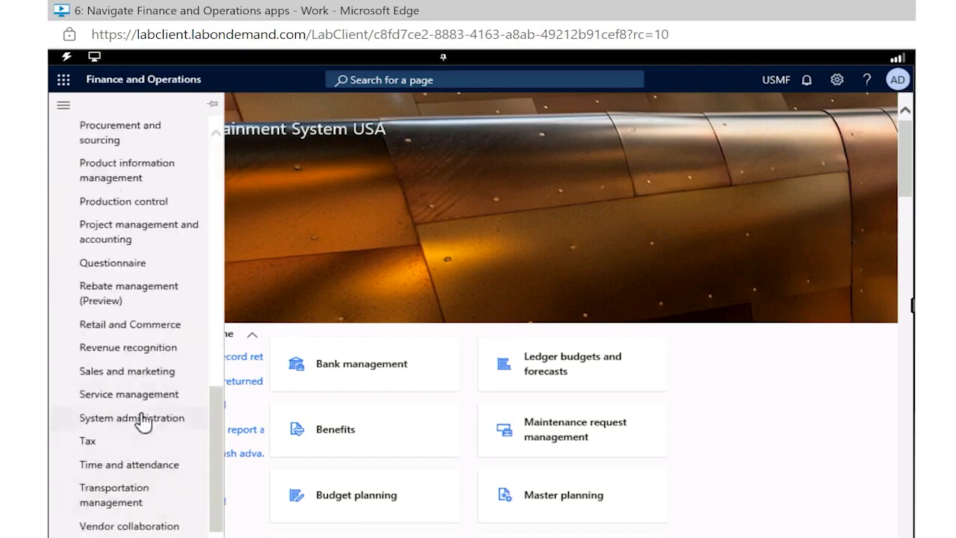
click(144, 419)
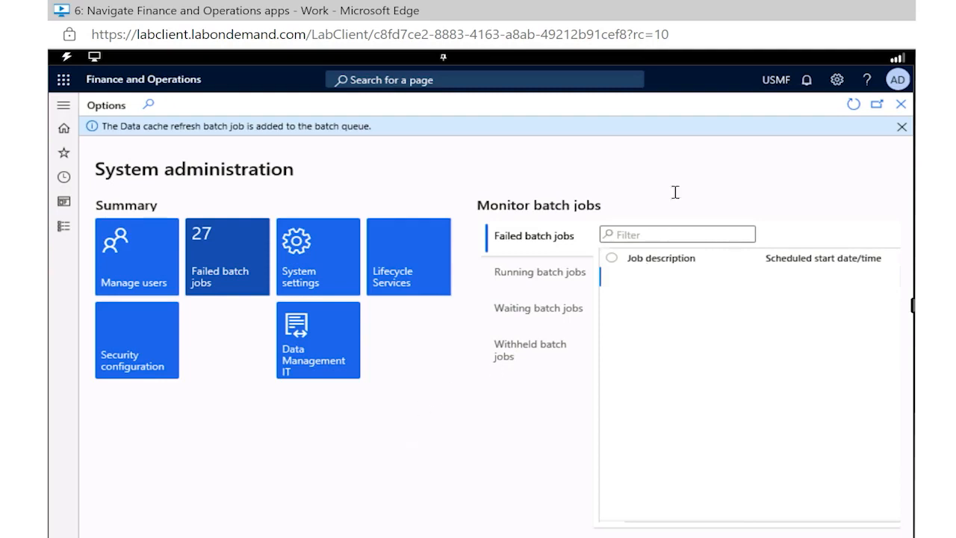
Open the personalization tools for the System administration workspace and close them again
click(838, 86)
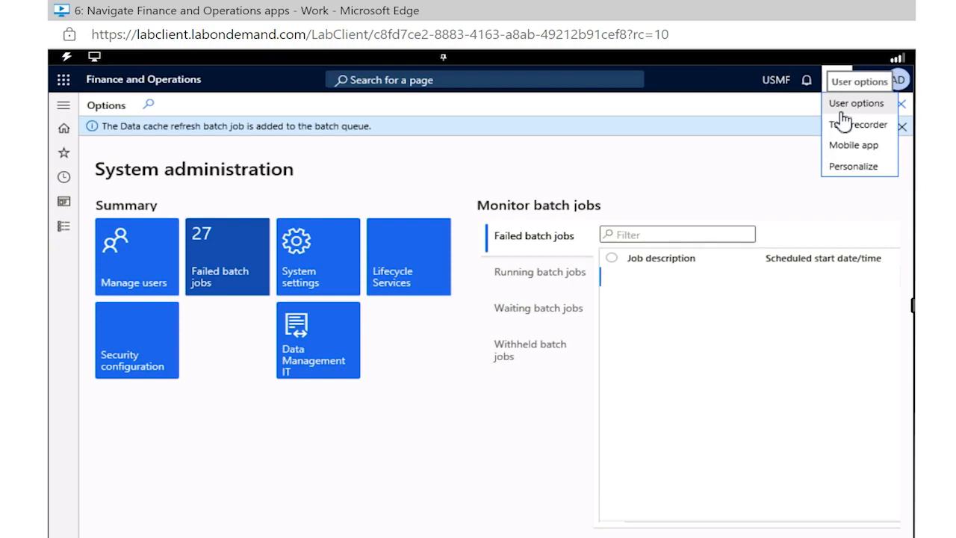
click(835, 167)
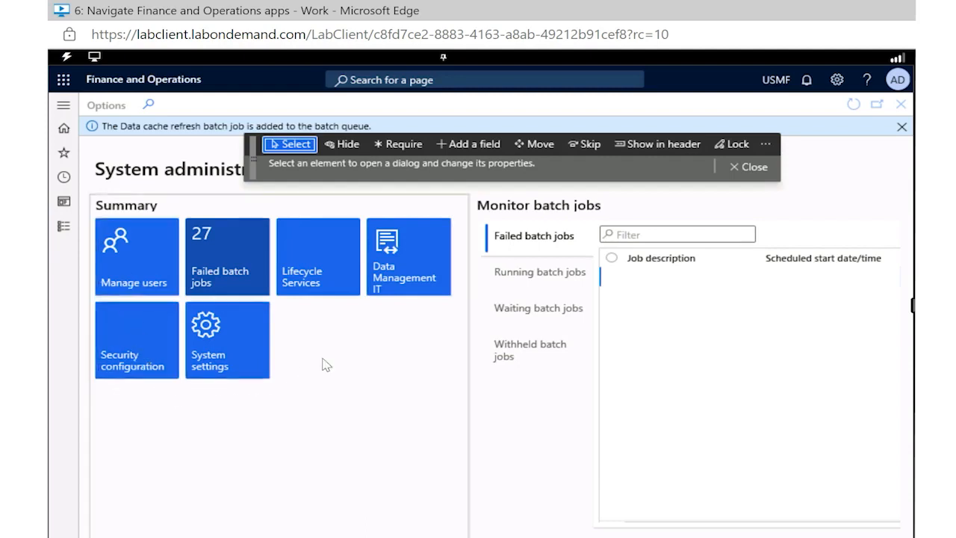
click(753, 175)
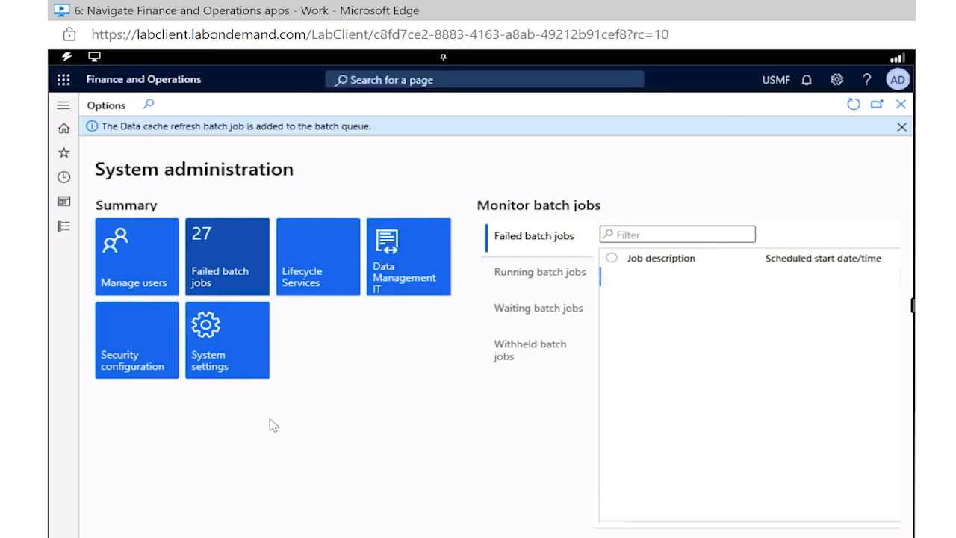
Open the system parameters from the System settings tile and view the Data connections section
click(224, 359)
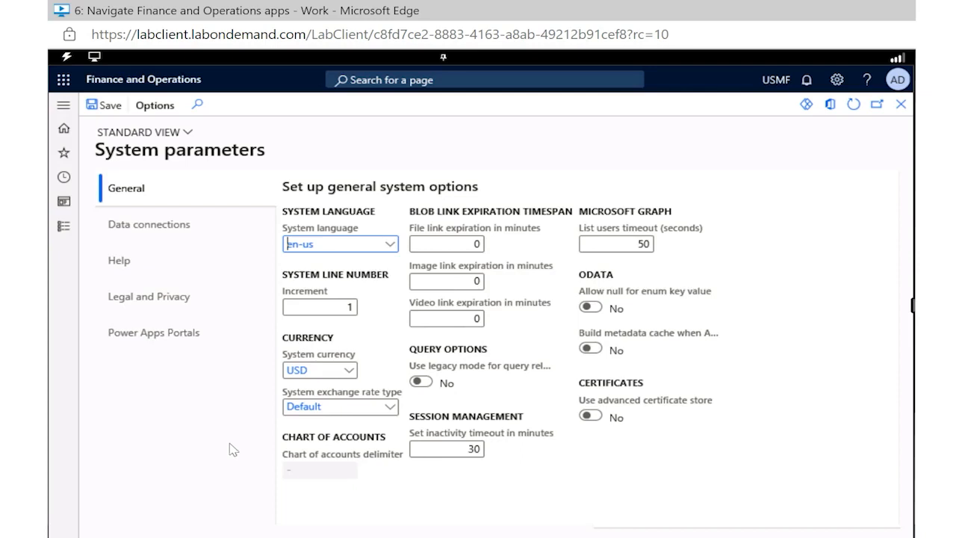
click(168, 241)
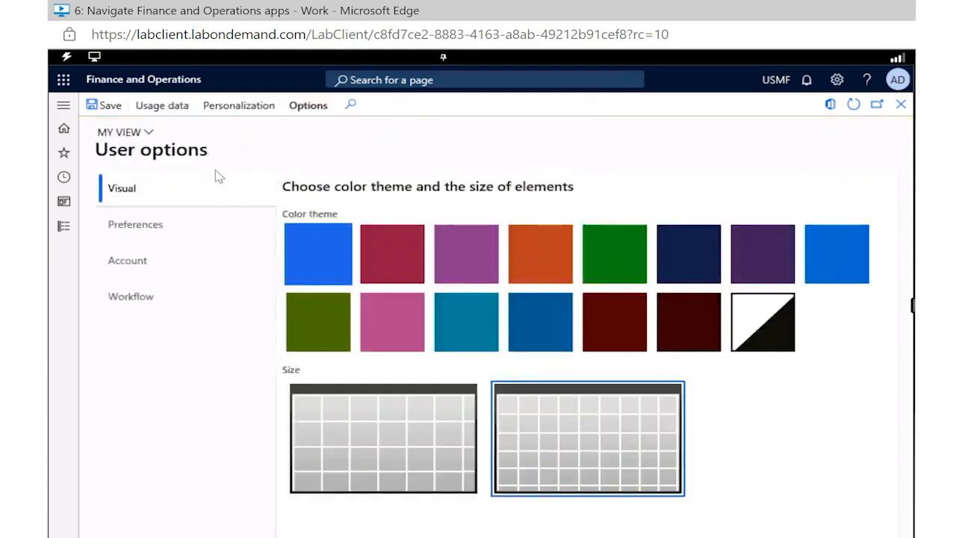
Review the Preferences, Account and Workflow sections of the user options and return to the home page
click(169, 241)
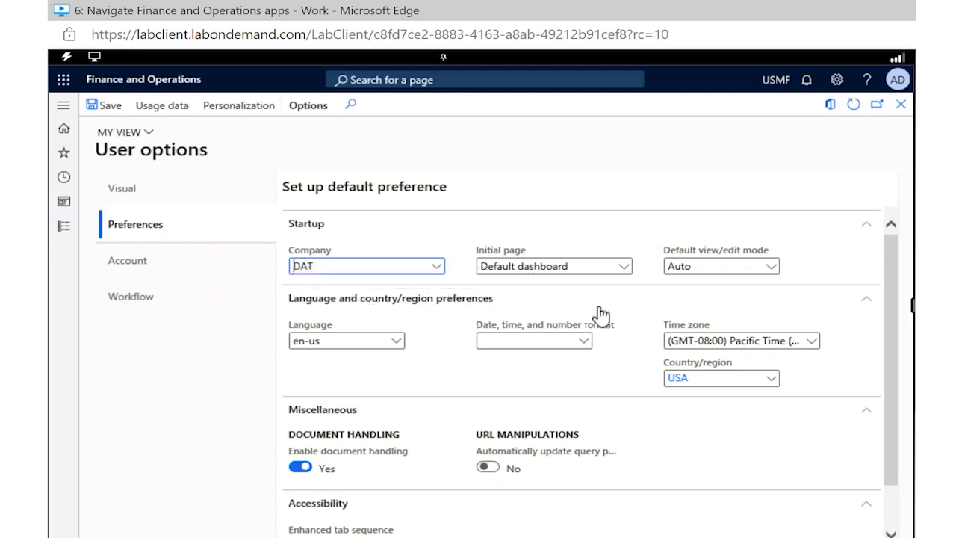
scroll(600, 315, down, 1)
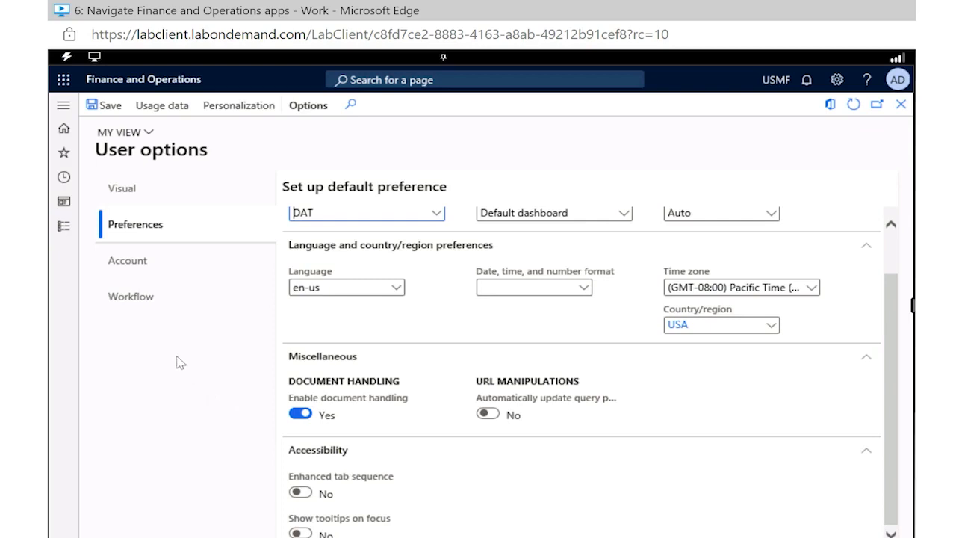
click(132, 262)
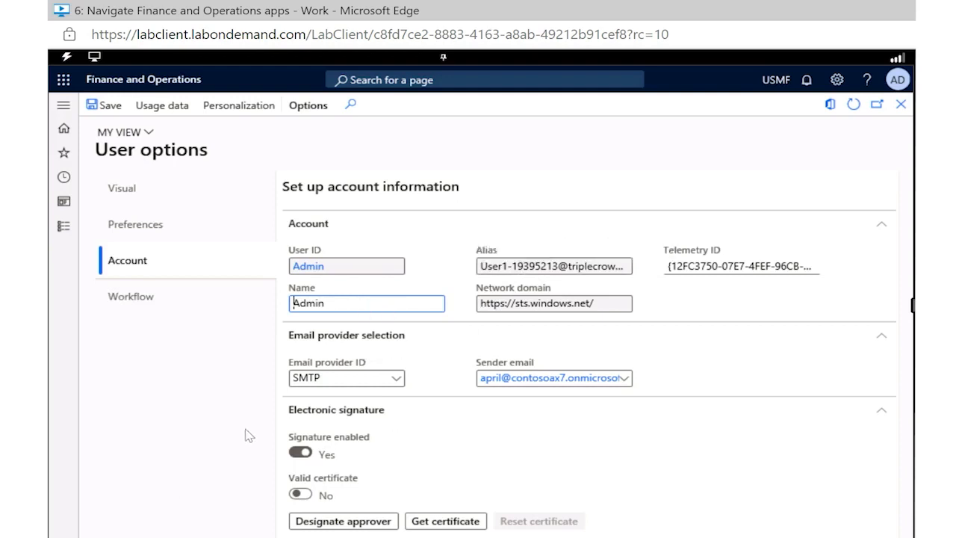
click(138, 304)
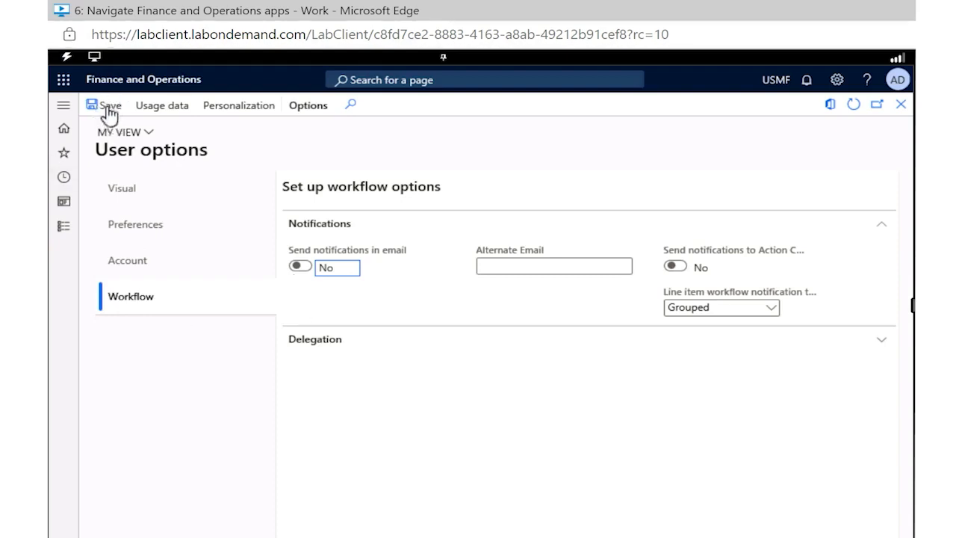
click(63, 136)
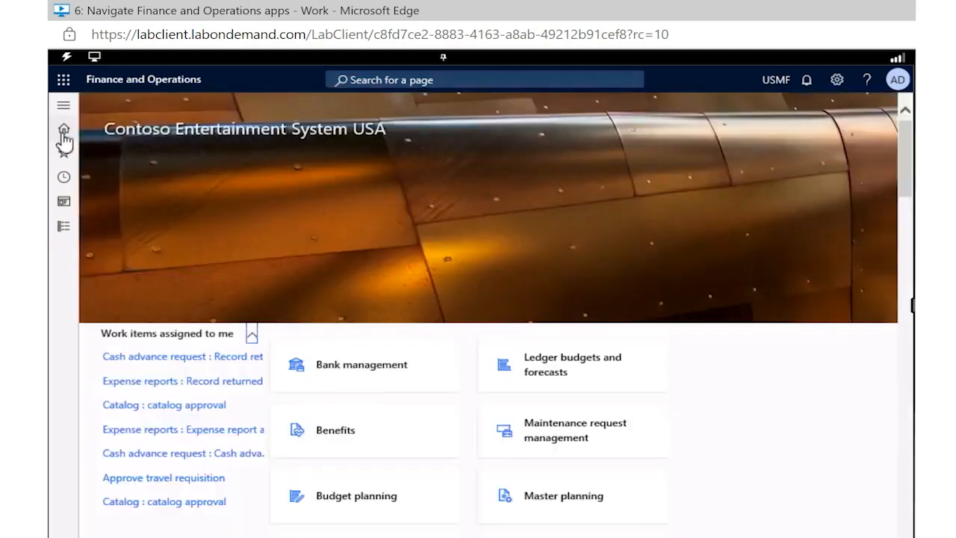
Search for the All vendors page and open it
click(364, 77)
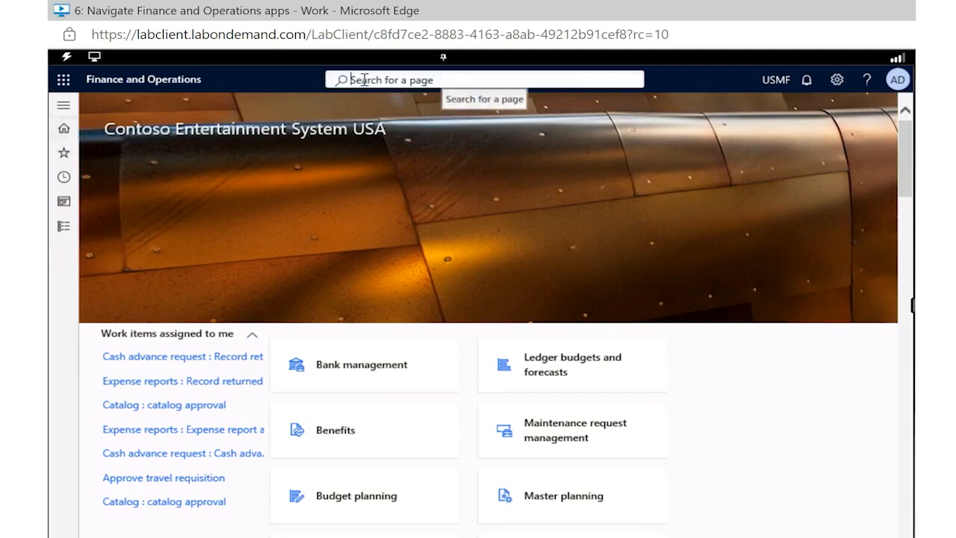
text(a)
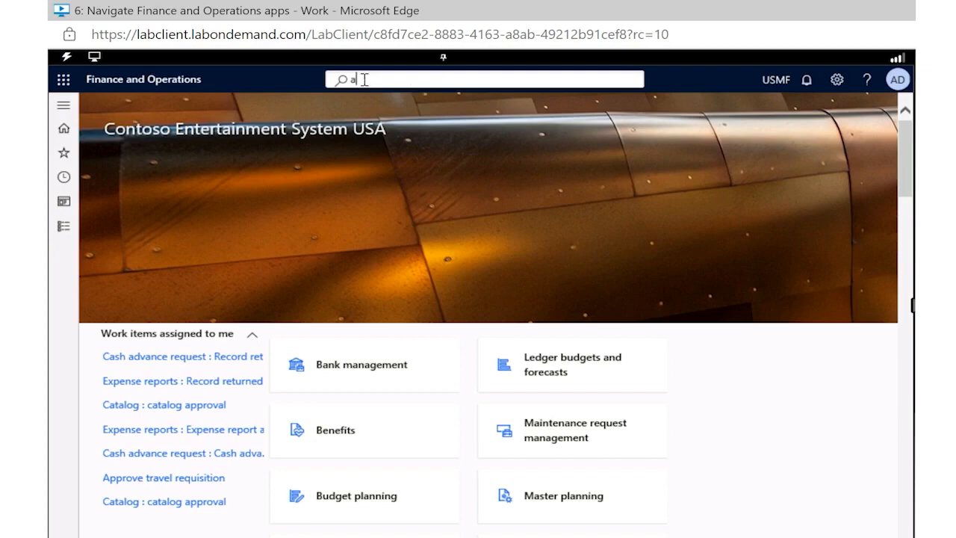
text(LL VENDORS)
key(Return)
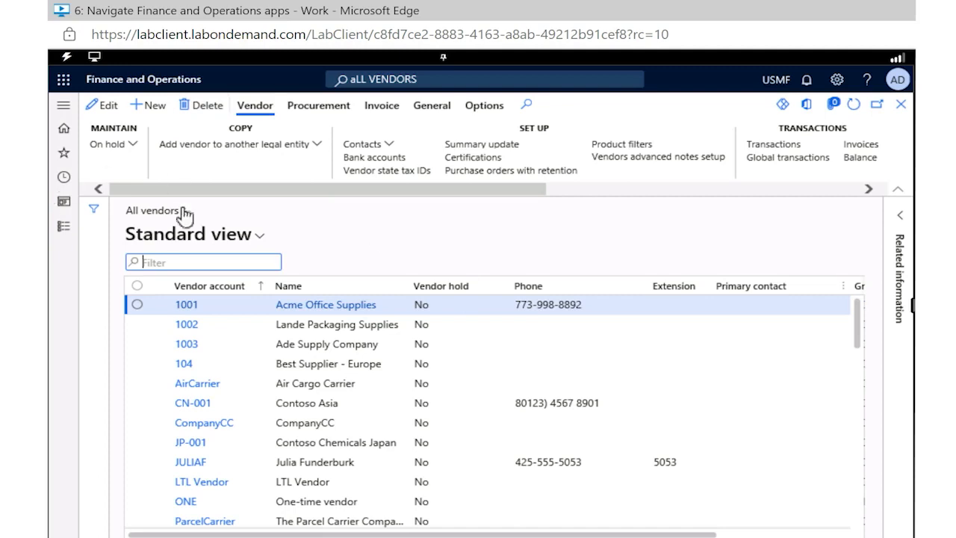
Open the Acme Office Supplies vendor record and look through its General details
click(272, 314)
click(290, 311)
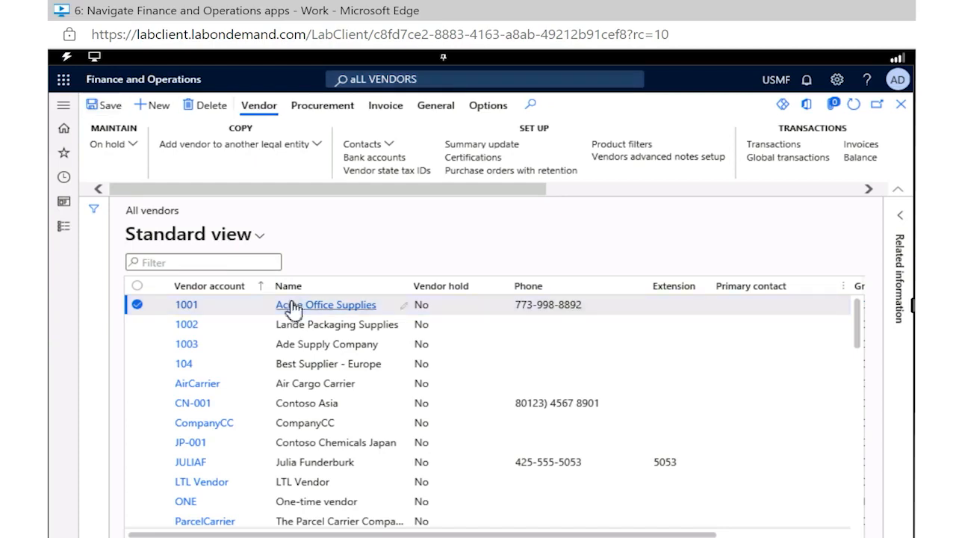
click(319, 308)
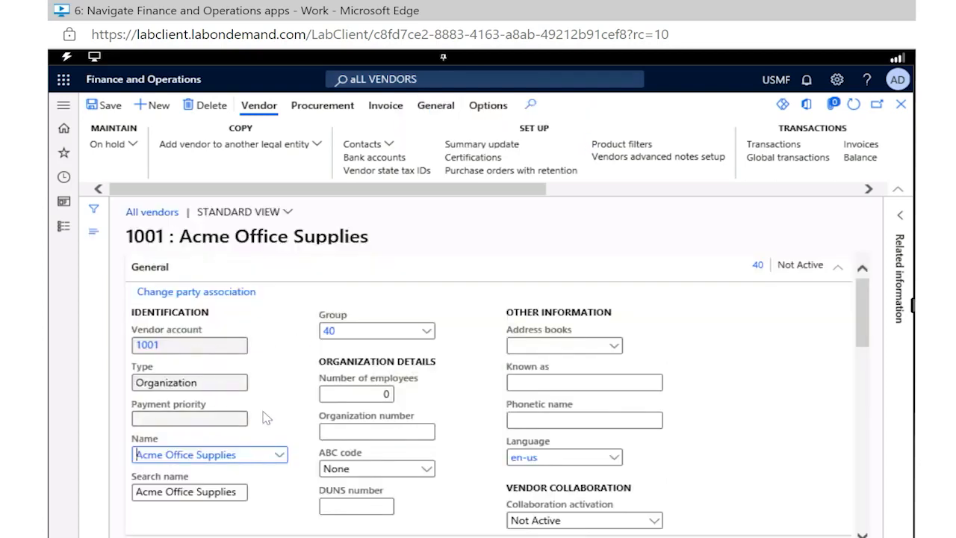
scroll(264, 417, down, 2)
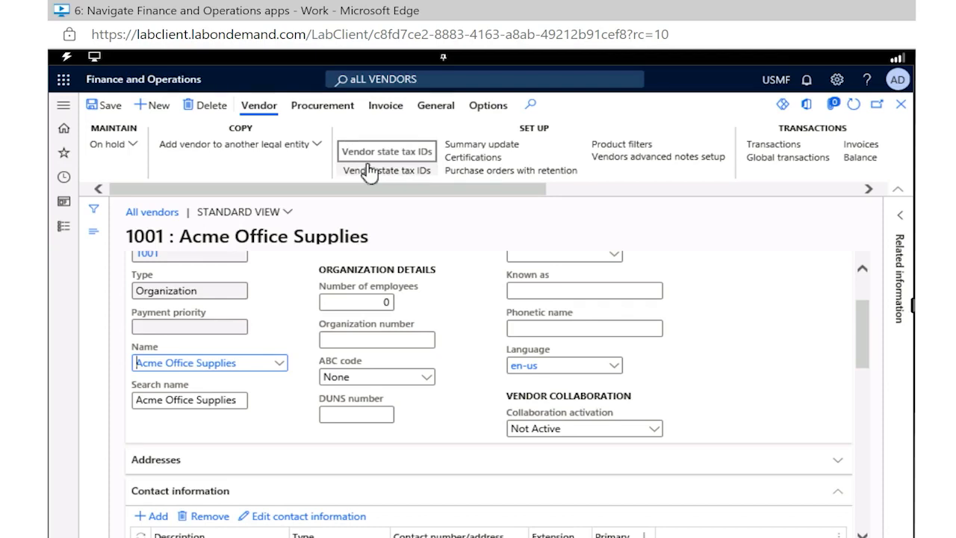
scroll(297, 338, up, 1)
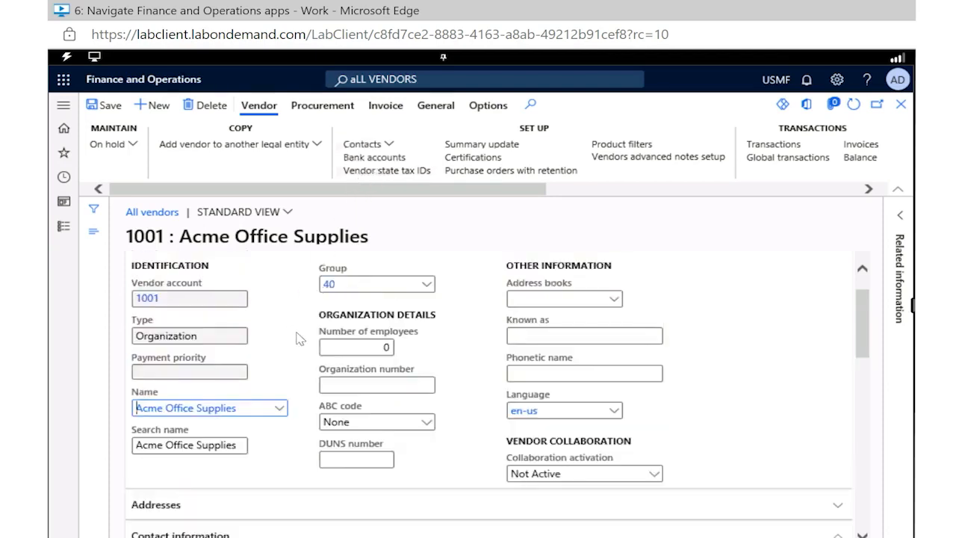
scroll(297, 337, up, 1)
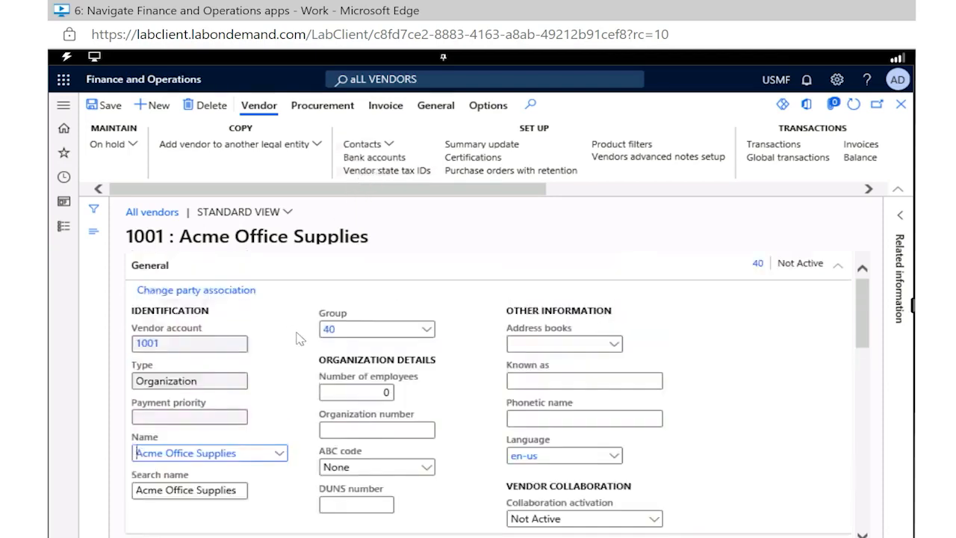
Set the vendor's group to 20 (Services vendors) and decline replacing its personalized default accounts
right_click(367, 342)
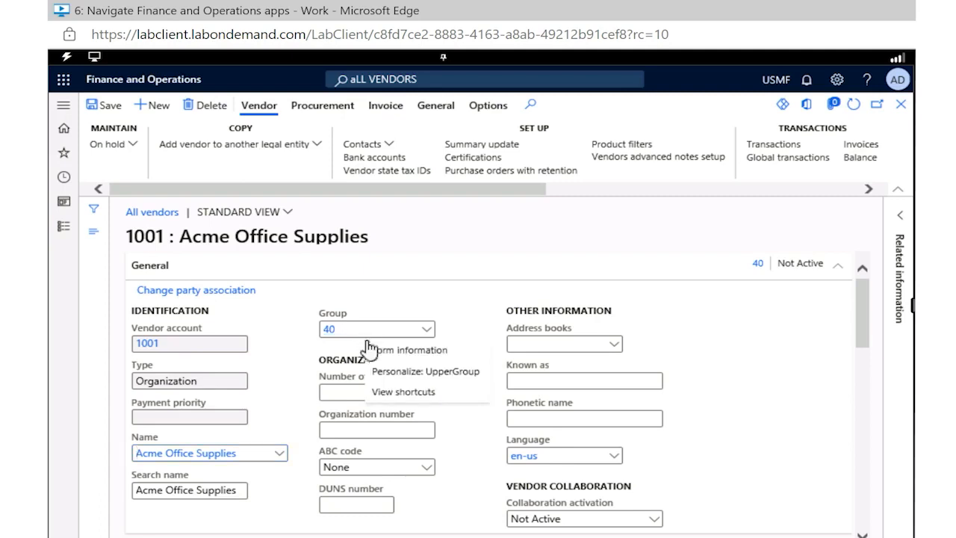
click(426, 335)
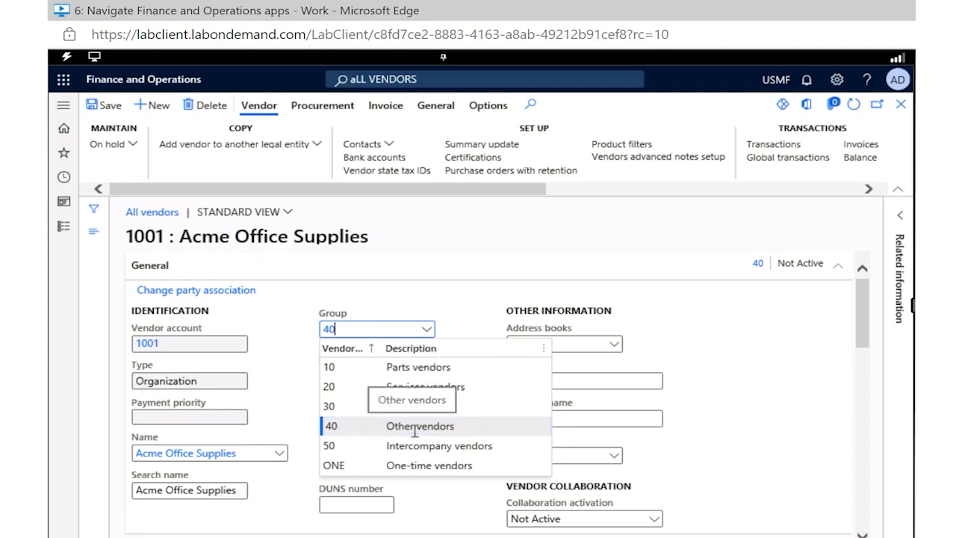
right_click(410, 389)
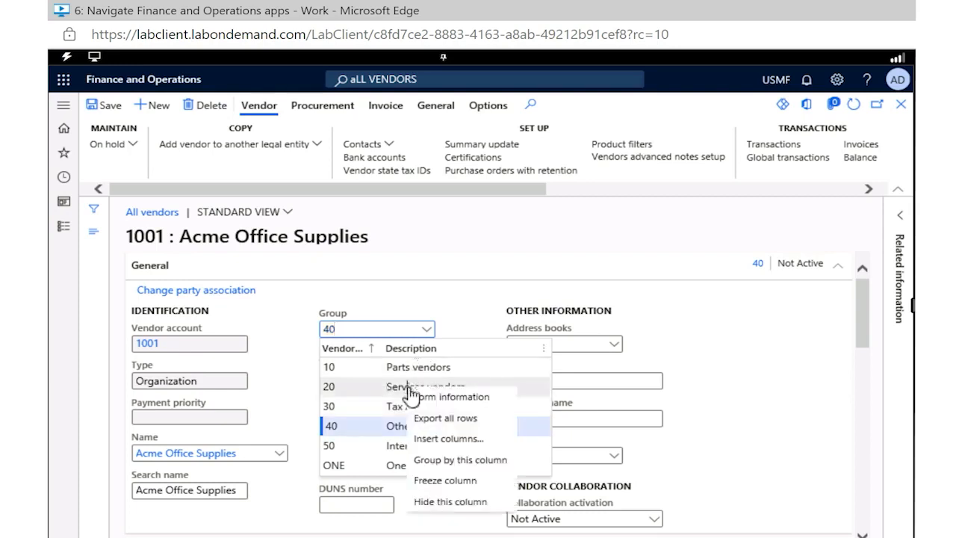
click(388, 389)
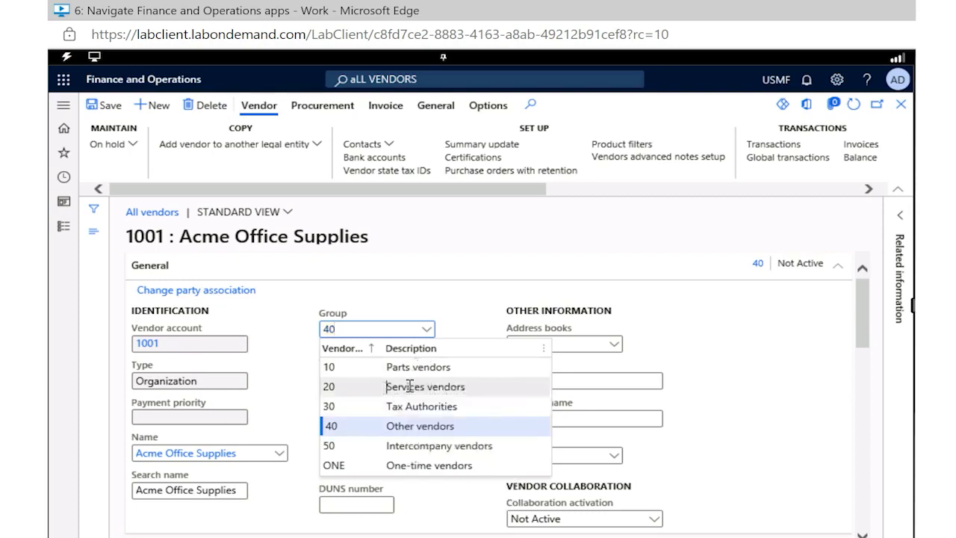
click(410, 386)
click(411, 386)
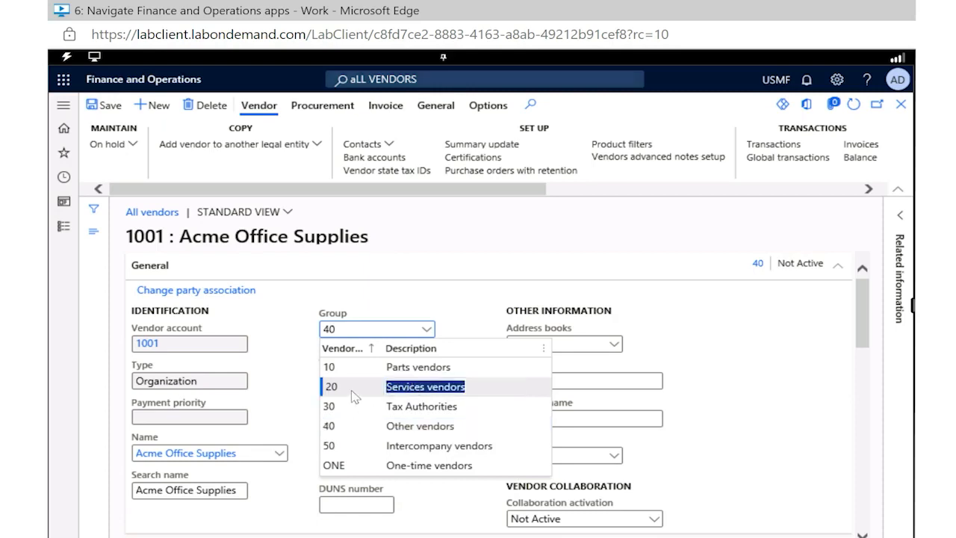
click(444, 296)
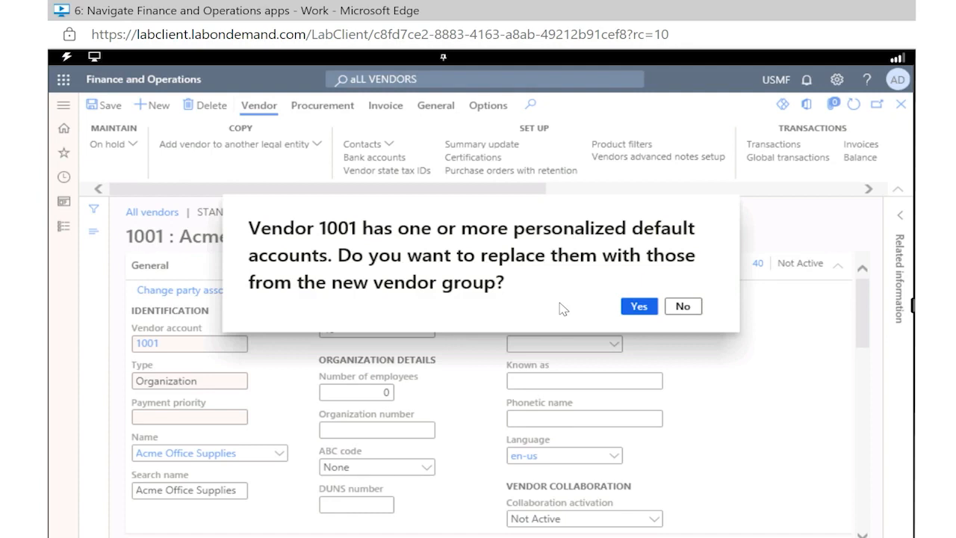
click(684, 309)
click(688, 307)
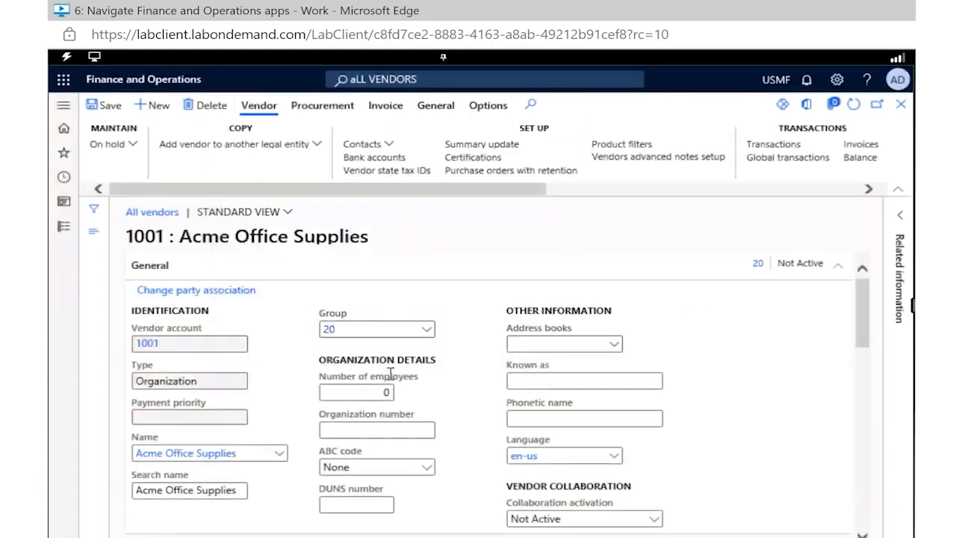
Set the vendor's group to 40 (Other vendors), decline replacing its default accounts, and save the record
click(424, 337)
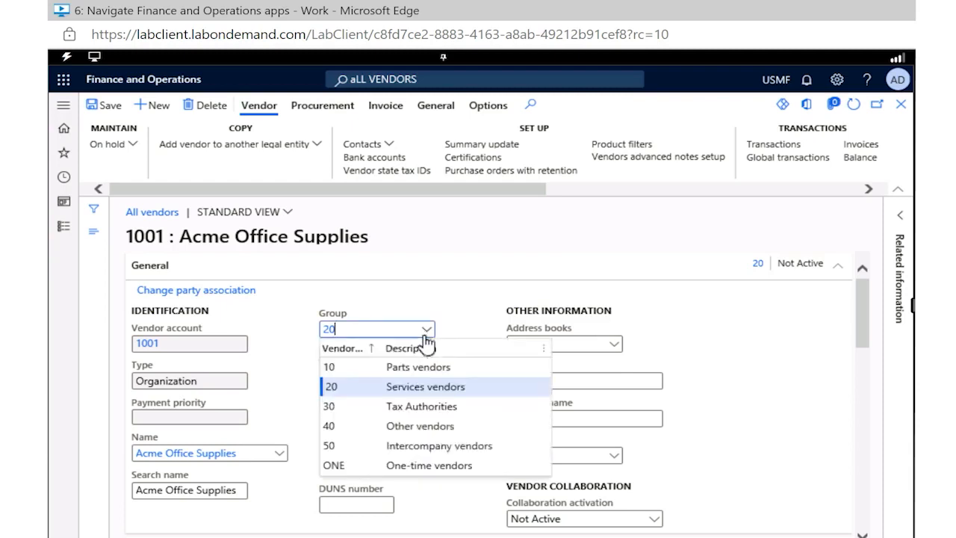
click(386, 432)
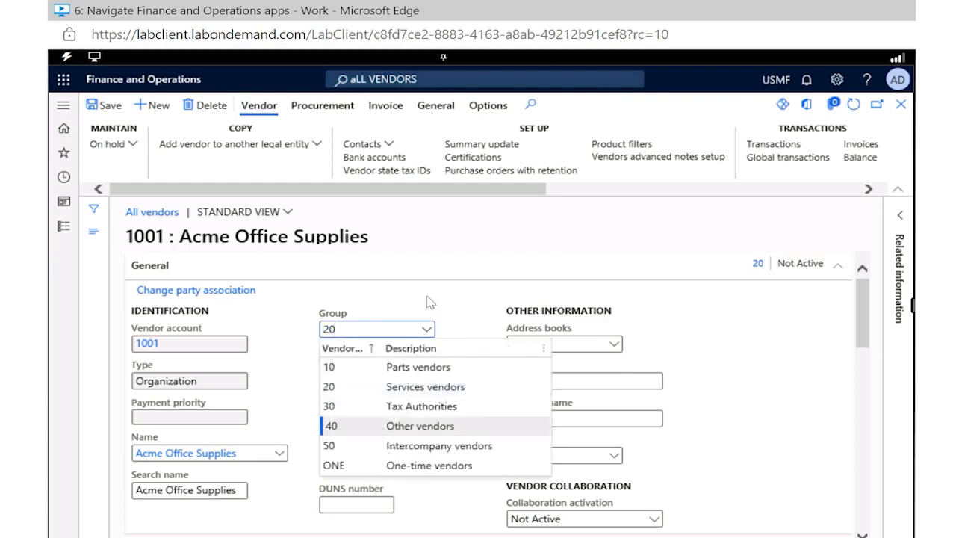
click(451, 292)
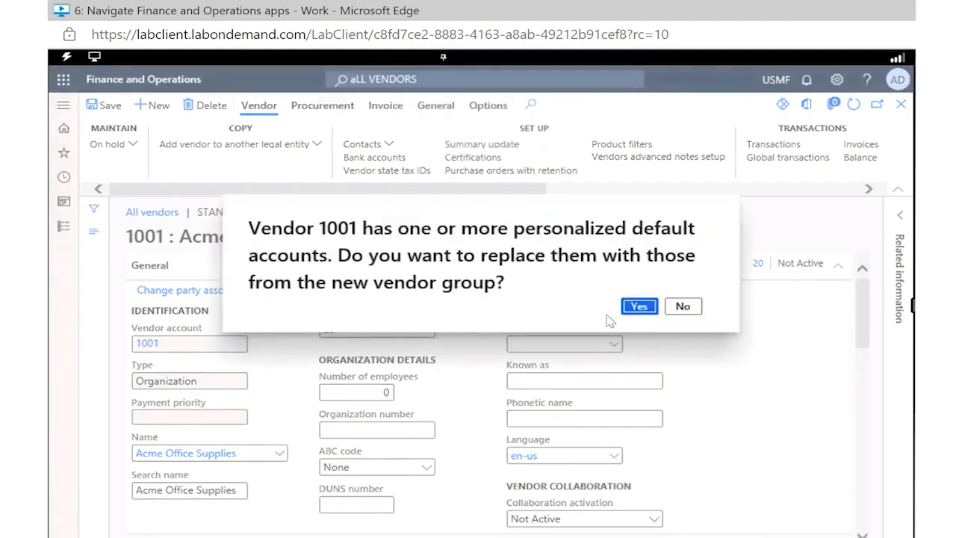
click(684, 308)
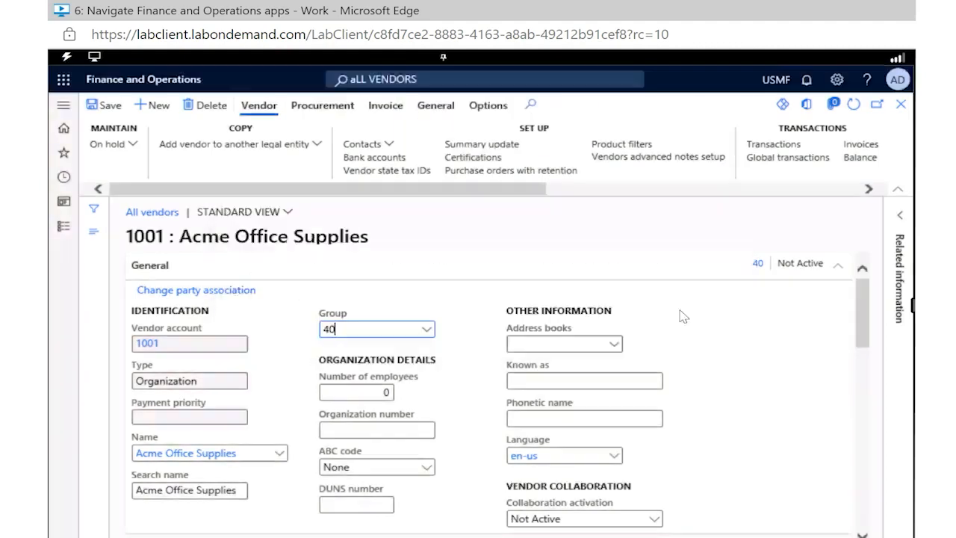
click(109, 109)
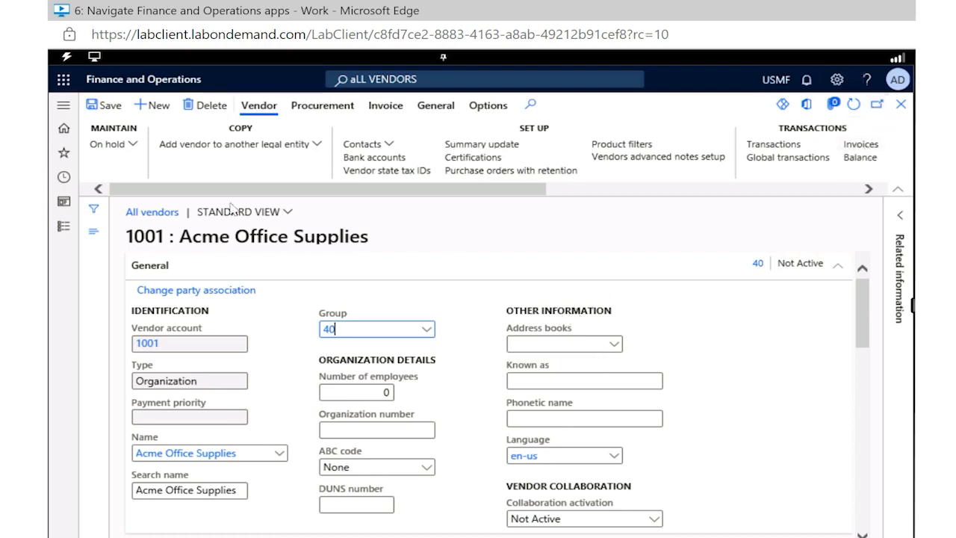
Return to the home page and browse the available workspaces
click(63, 135)
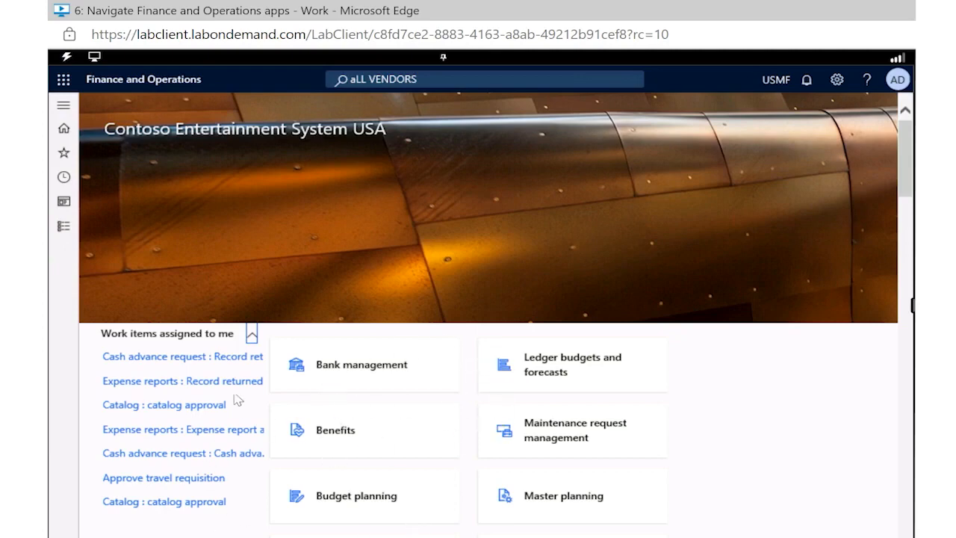
scroll(410, 457, down, 5)
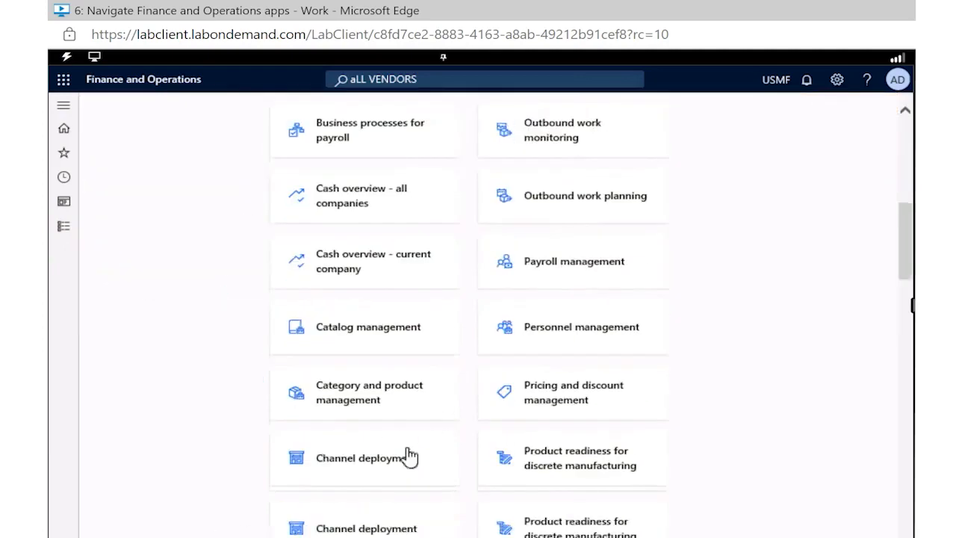
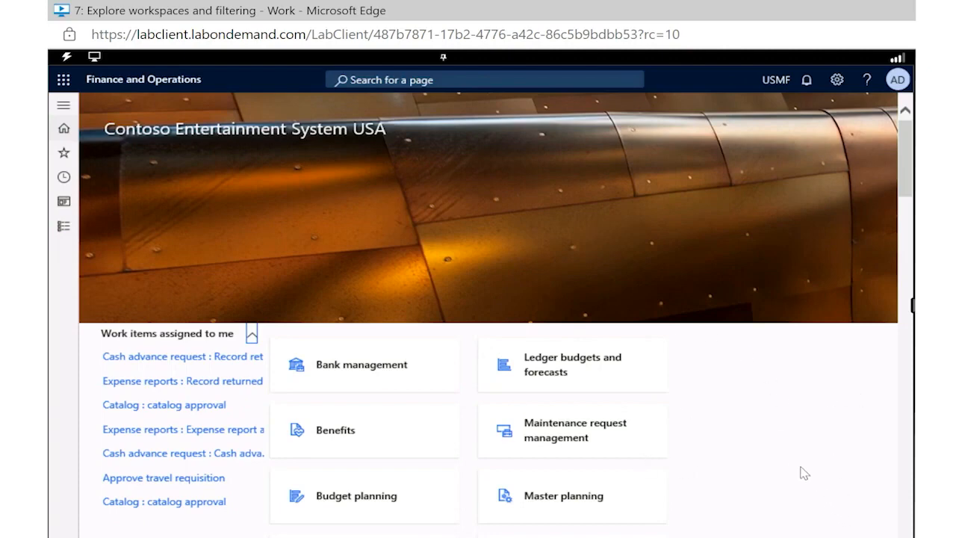
Add a new workspace to the home page's tile container and find its tile at the end of the list
right_click(710, 411)
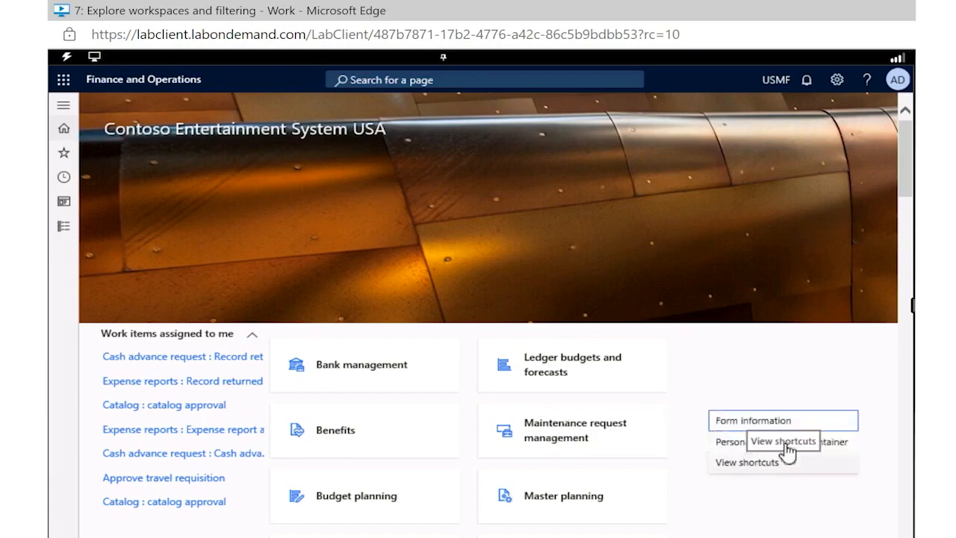
click(841, 447)
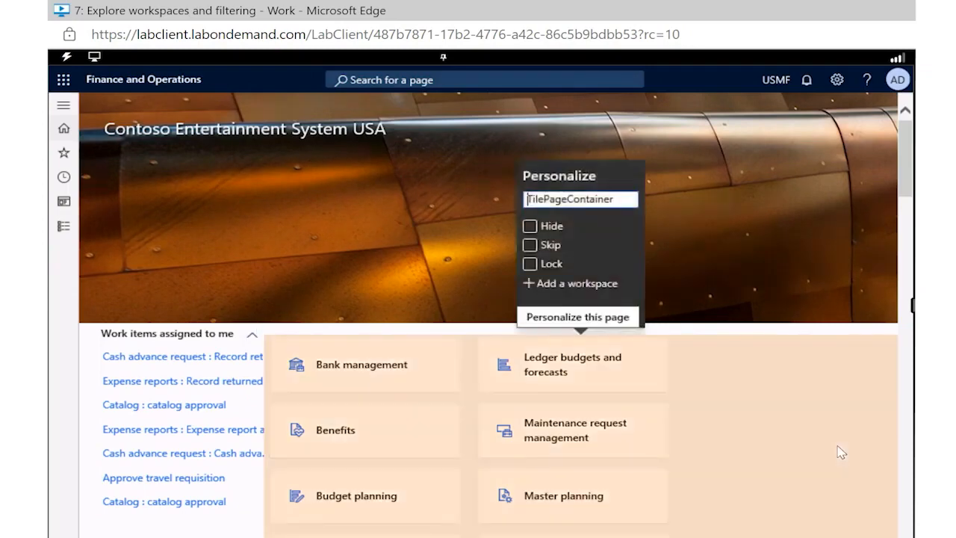
click(553, 284)
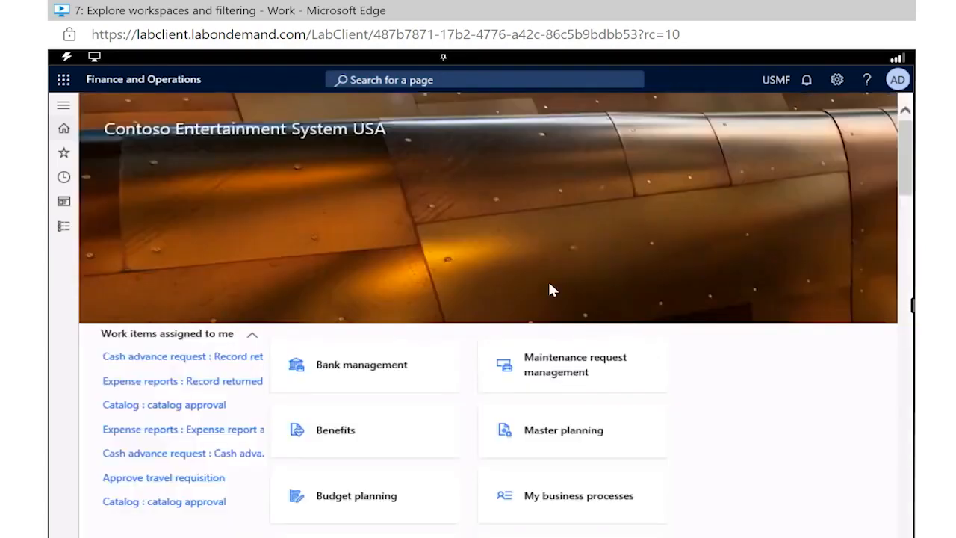
click(644, 431)
scroll(646, 439, down, 15)
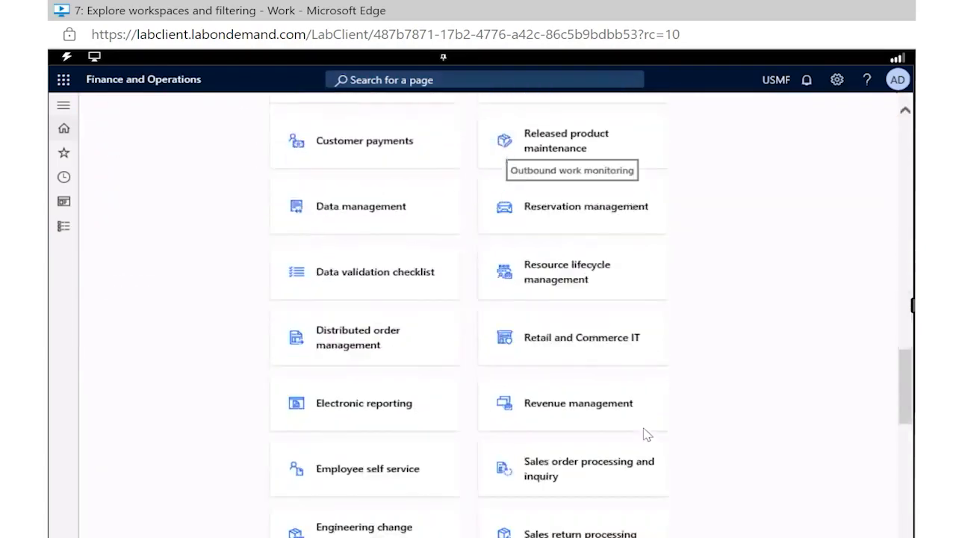
scroll(645, 437, down, 4)
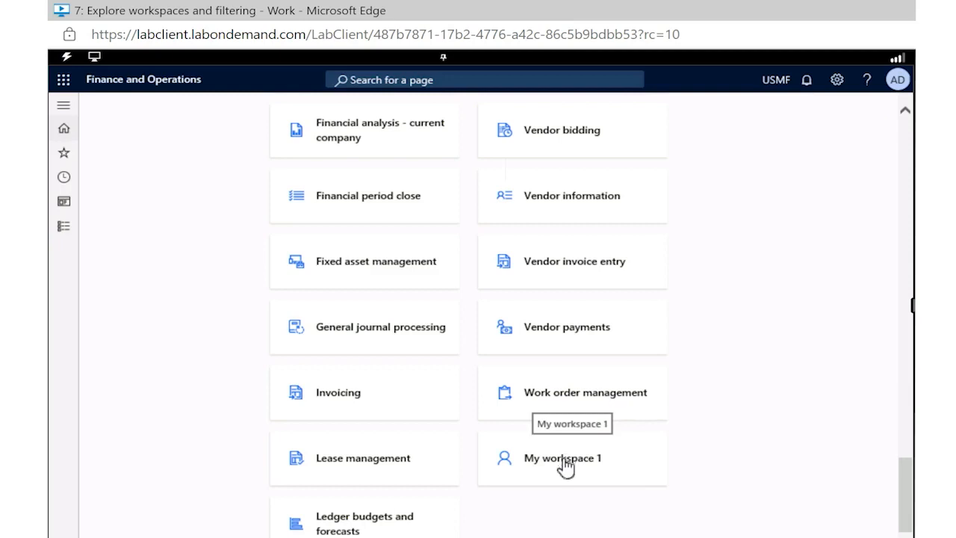
Personalize the My workspace 1 tile, replacing its name with the owner's first name in possessive form followed by "Workspace"
right_click(565, 465)
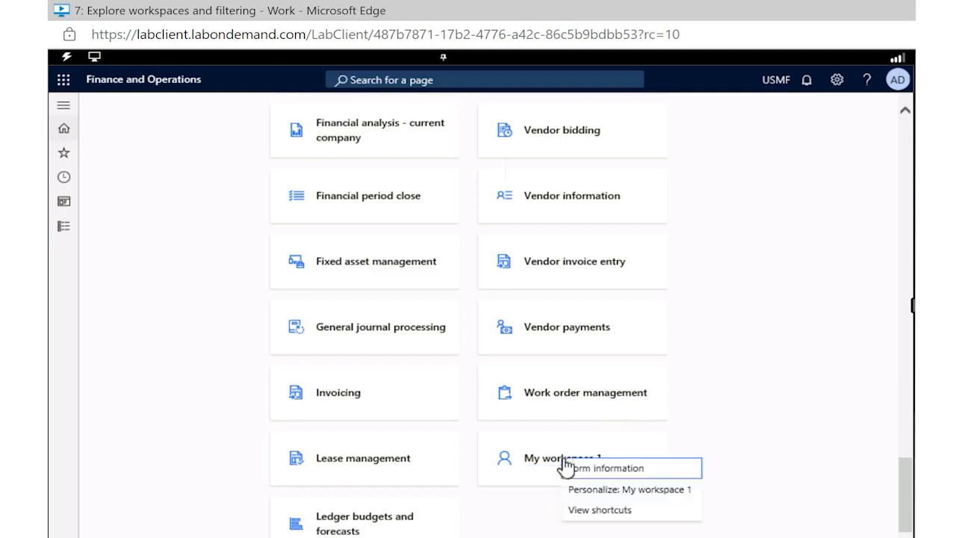
click(604, 490)
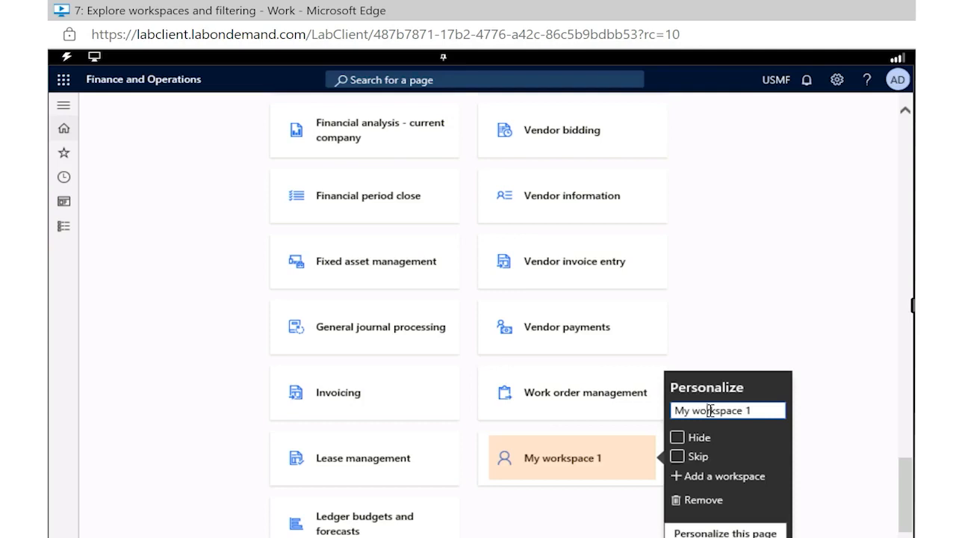
key(ctrl+a)
text(Chelsea's Workspace)
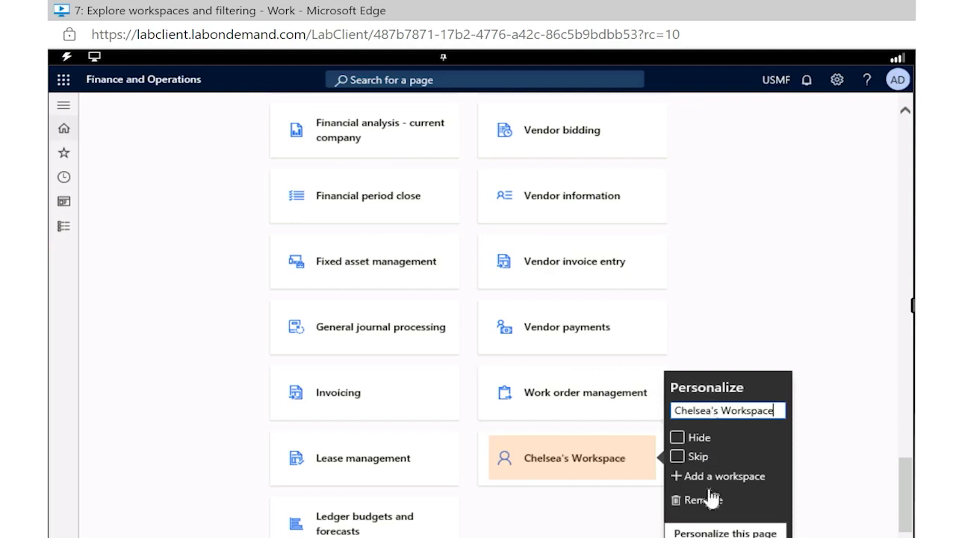
Try to move the personal workspace tile elsewhere on the home page using the page personalization Move tool
click(712, 533)
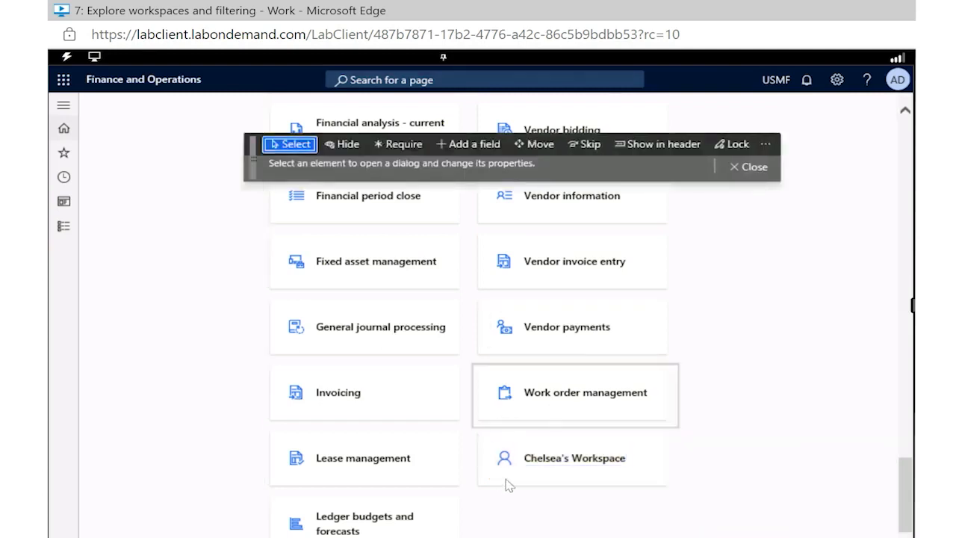
click(535, 144)
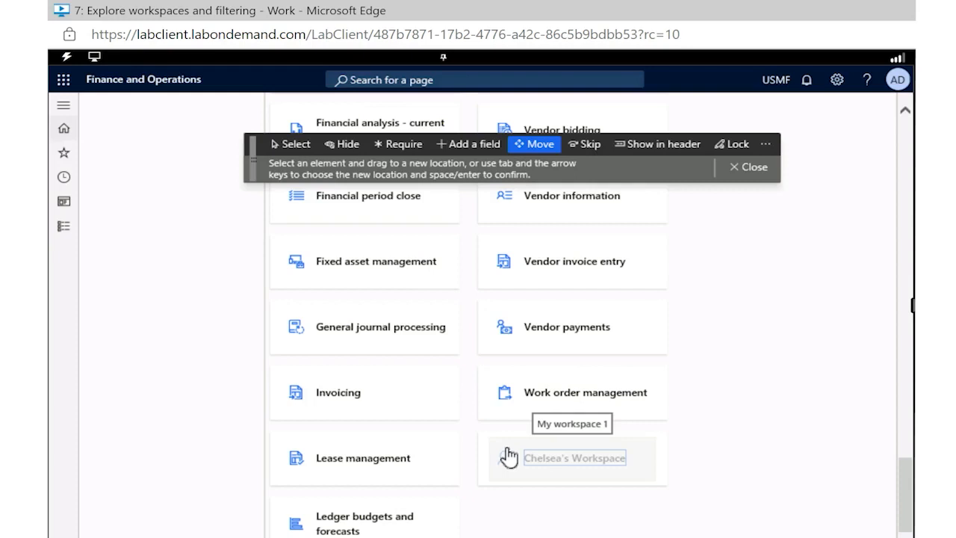
drag(508, 457, 781, 423)
scroll(645, 435, down, 20)
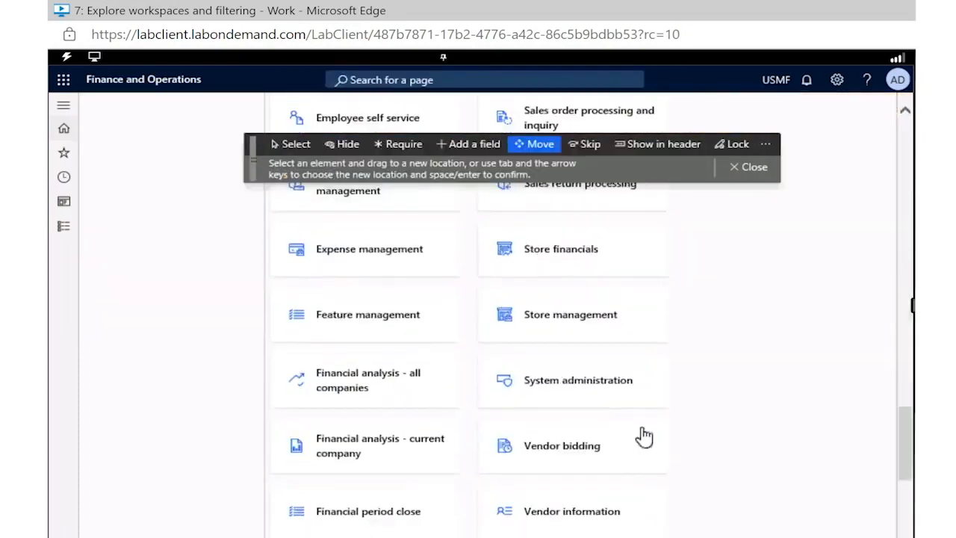
click(281, 144)
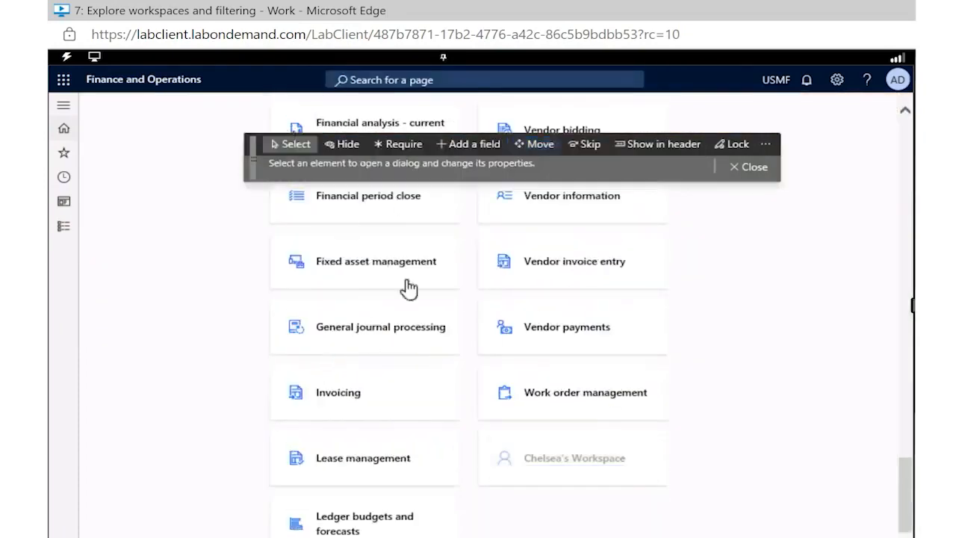
click(515, 461)
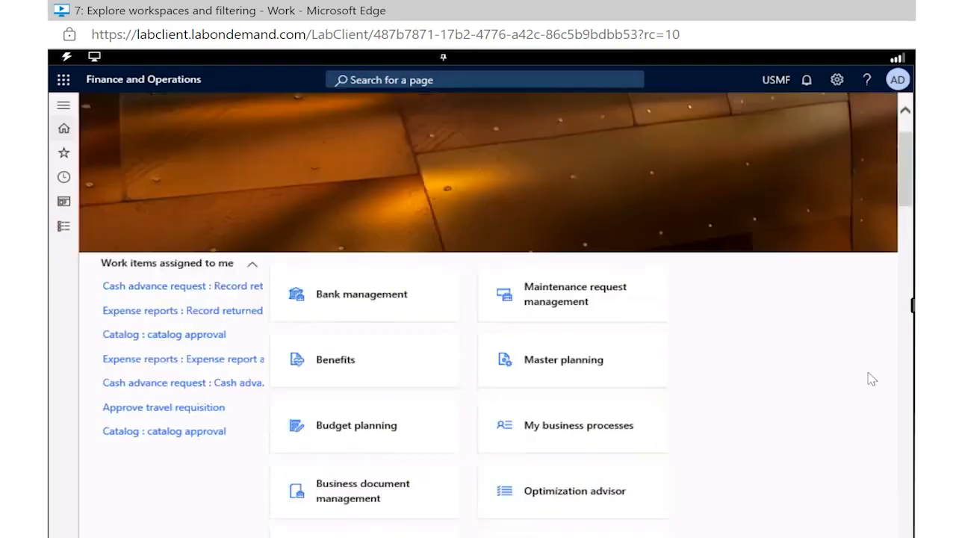
scroll(869, 380, down, 10)
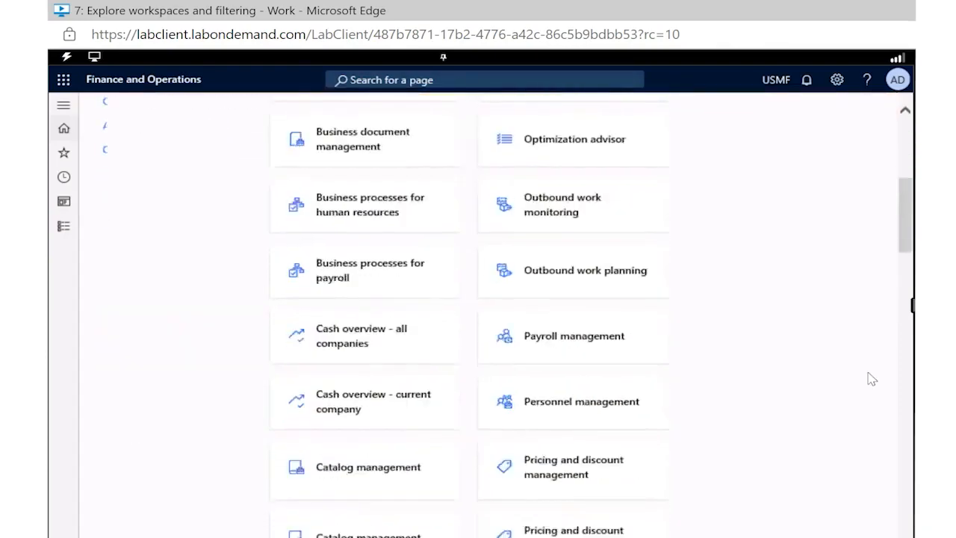
scroll(869, 380, down, 5)
scroll(869, 380, down, 5)
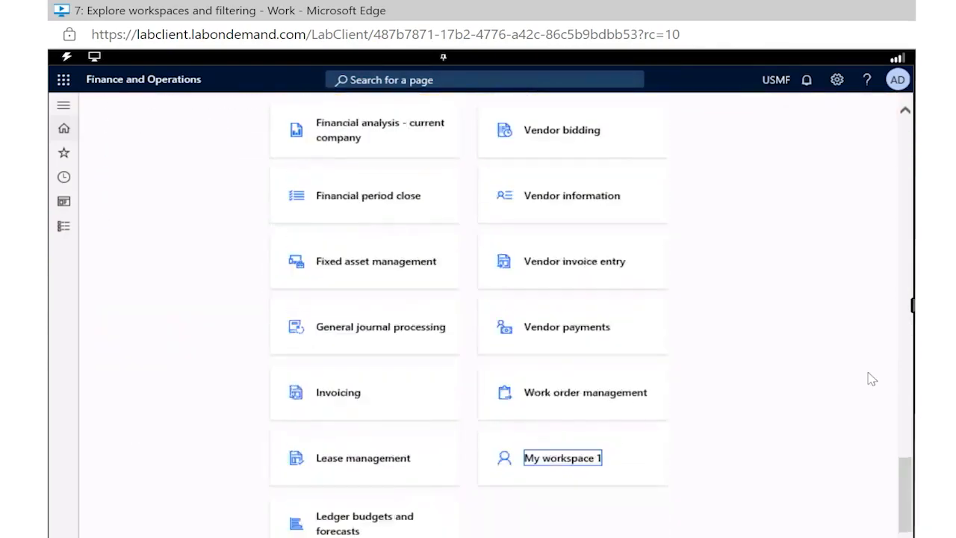
Rename My workspace 1 to the owner's first name in possessive form followed by "Workspace"
right_click(565, 469)
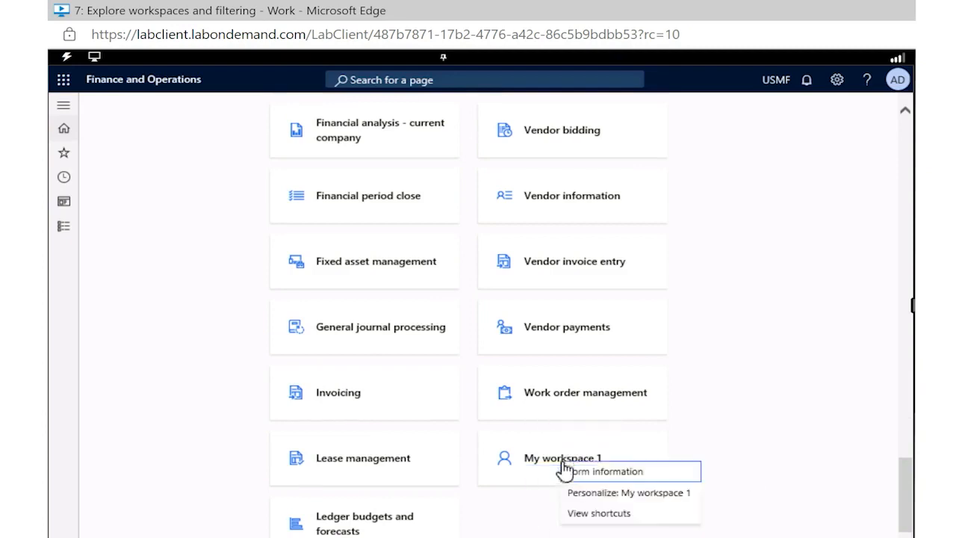
click(605, 497)
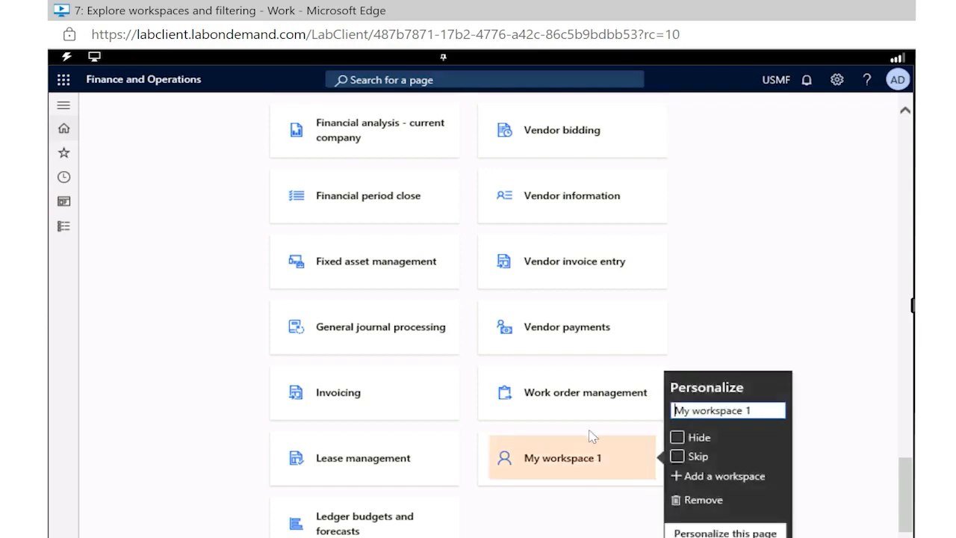
triple_click(722, 411)
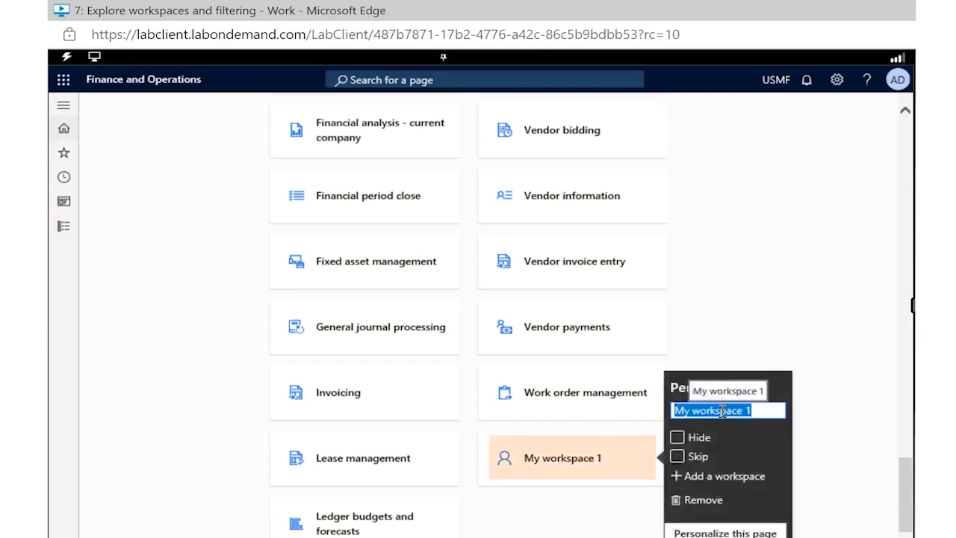
text(Che)
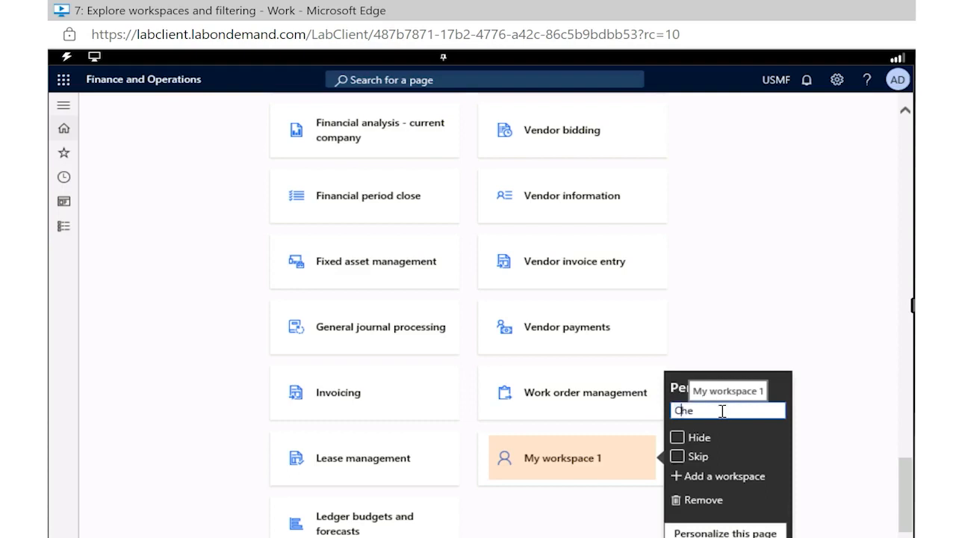
text(lsea's Workspace)
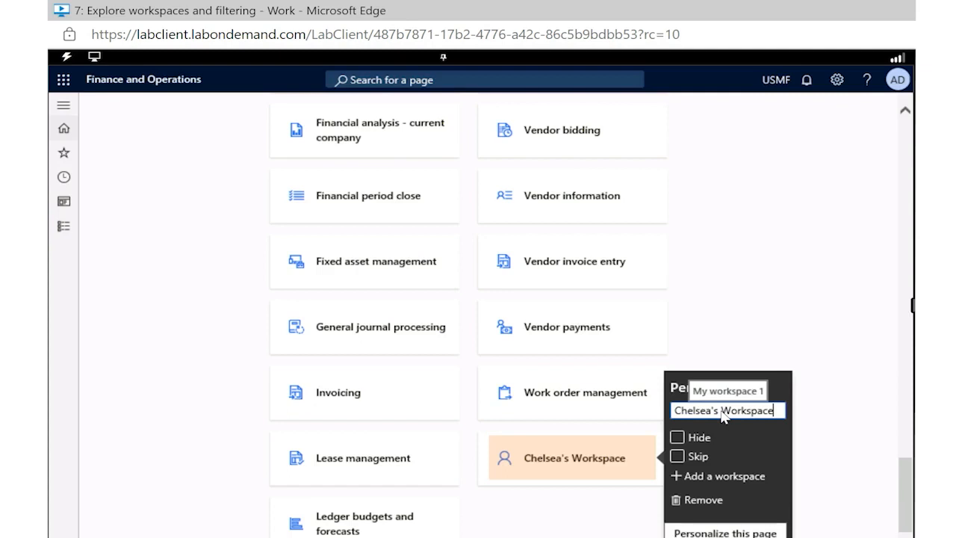
click(786, 281)
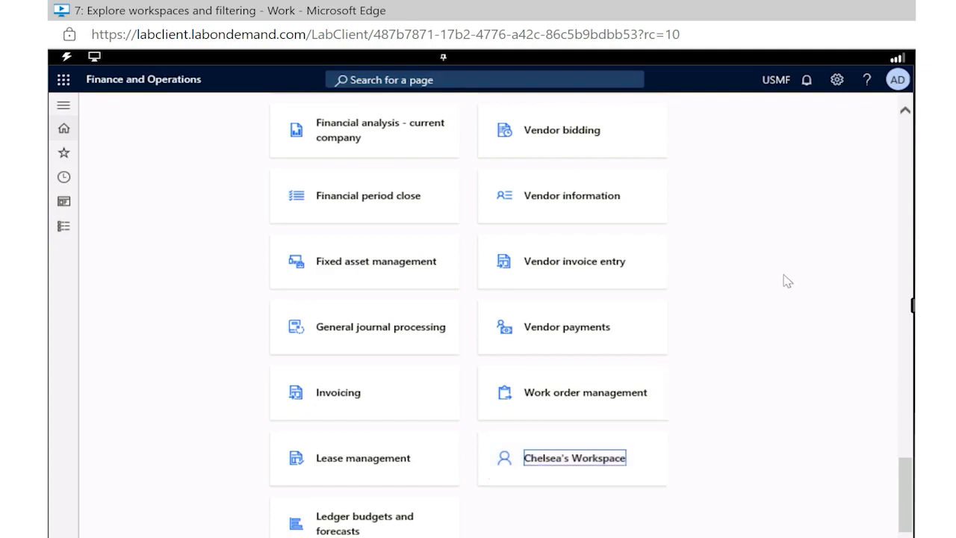
Search for the page "All Vendors" and open the vendor list
scroll(774, 279, up, 10)
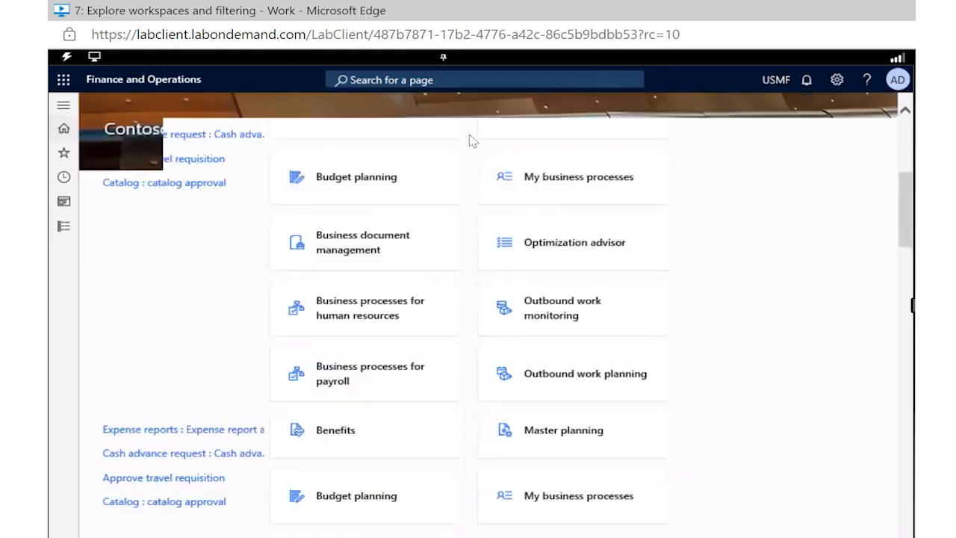
click(421, 79)
text(All Vendors)
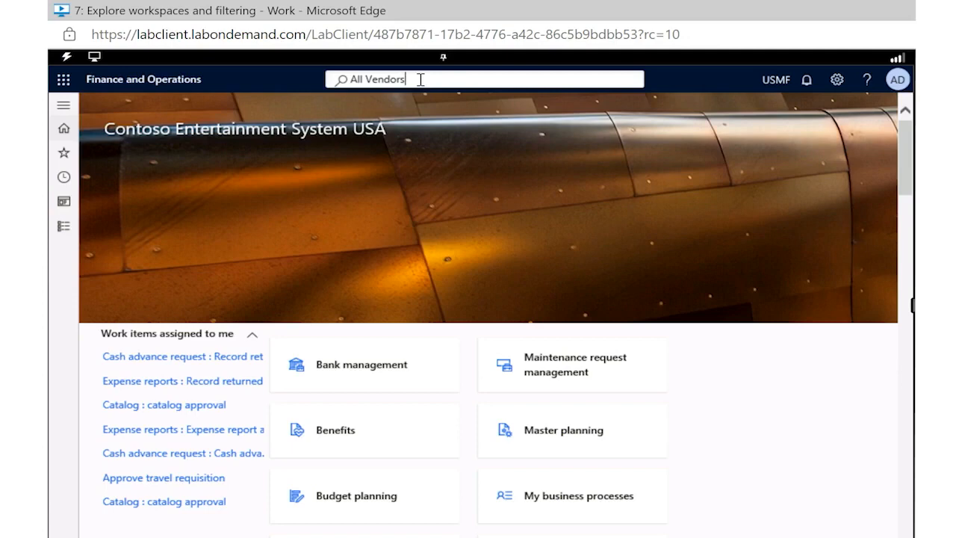
key(Return)
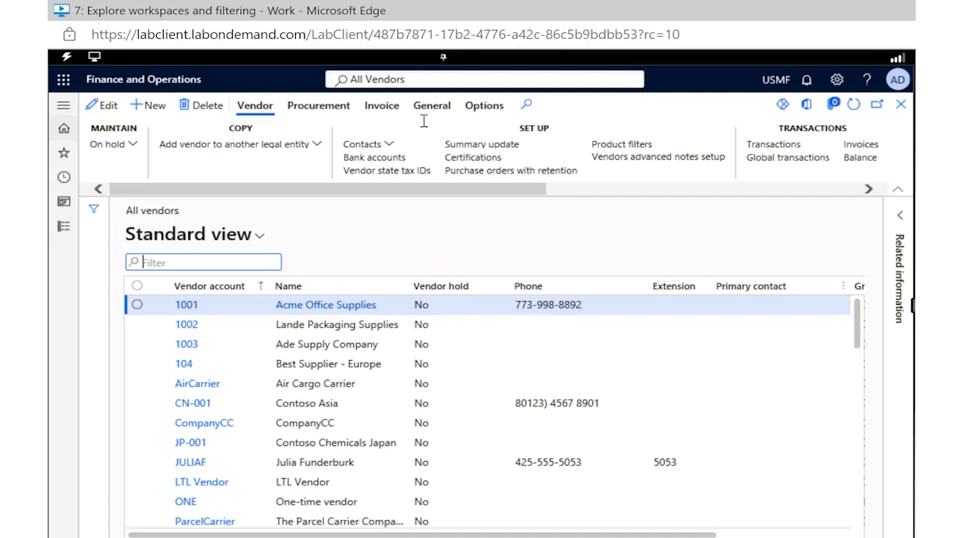
Start adding the All vendors page to a workspace and choose the renamed personal workspace as the target
click(486, 112)
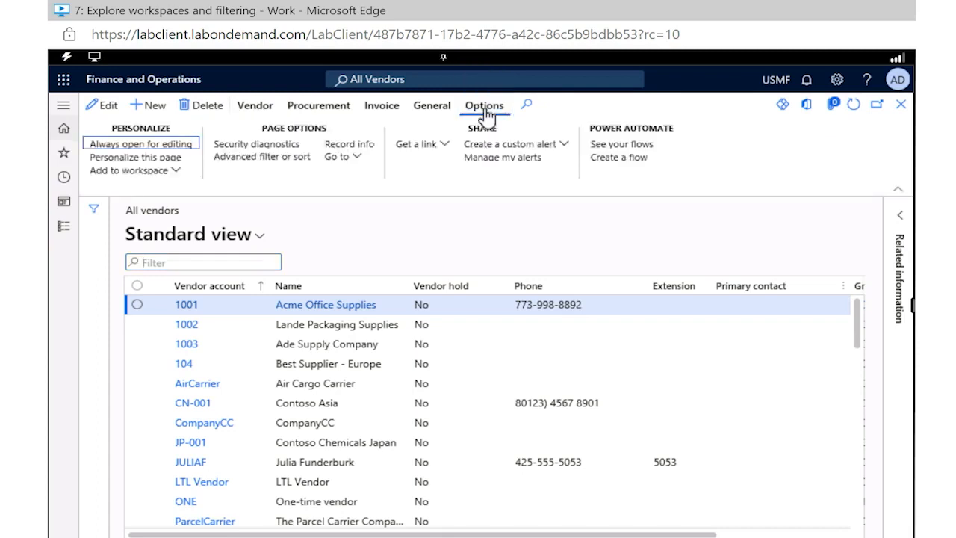
click(177, 172)
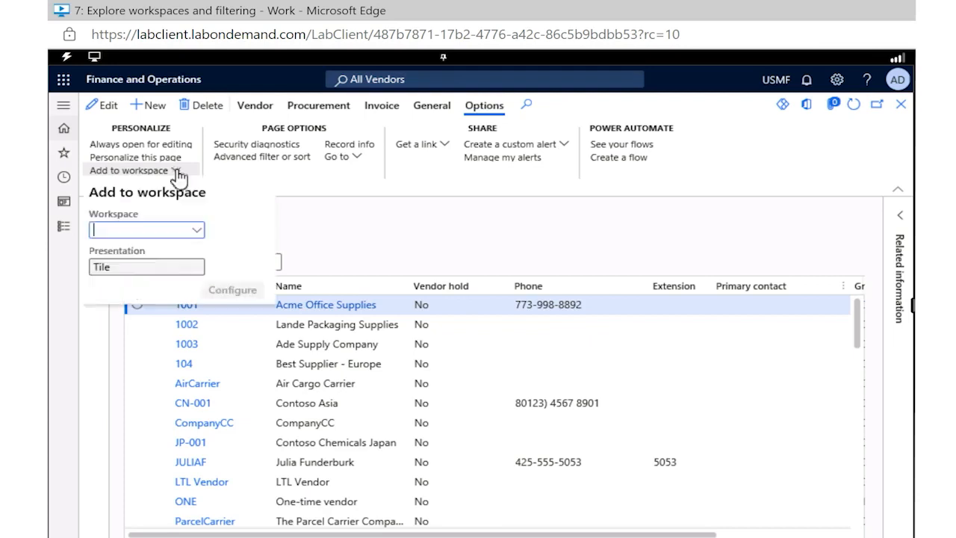
click(197, 237)
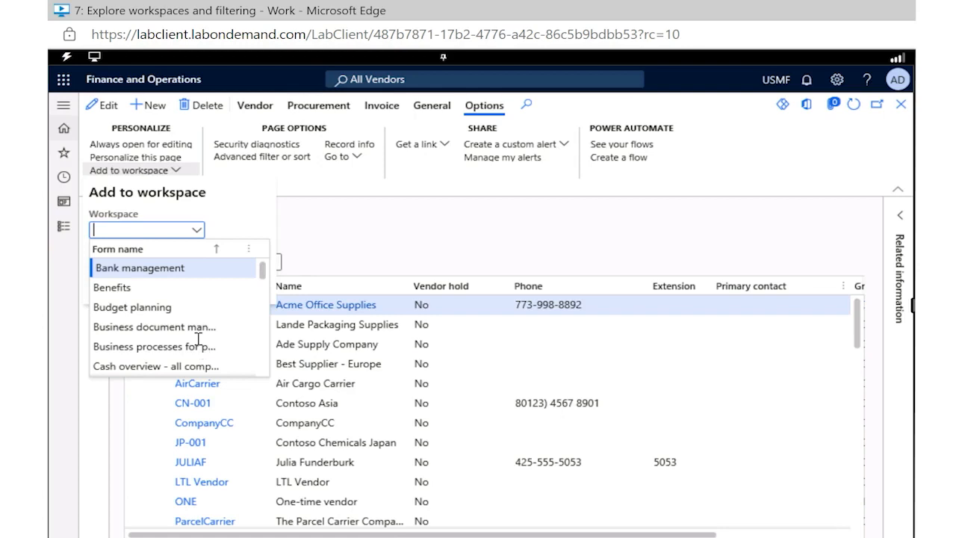
scroll(200, 345, down, 3)
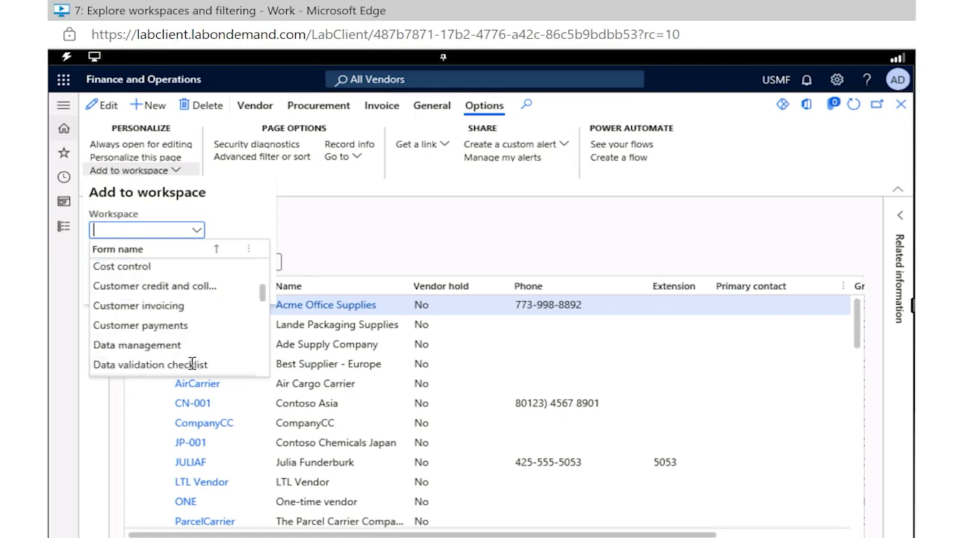
scroll(200, 362, down, 10)
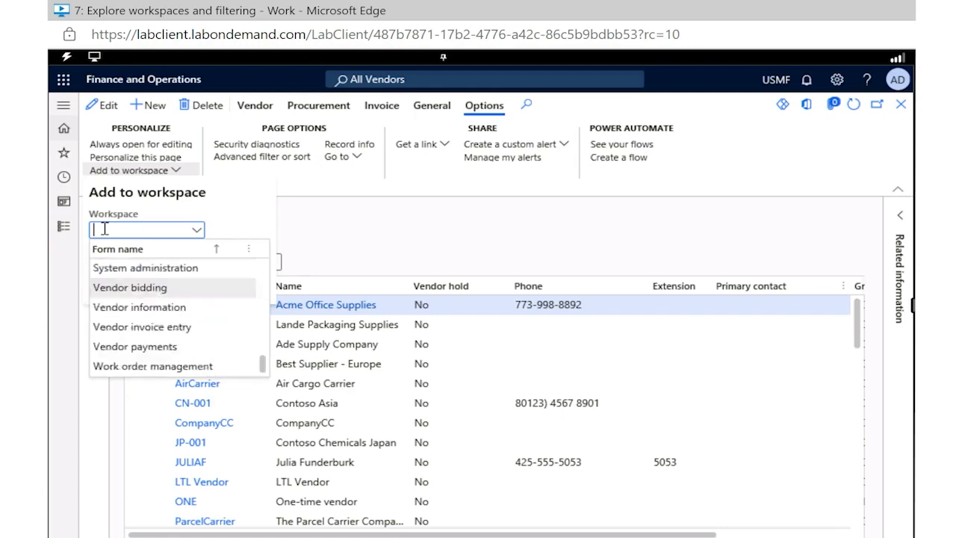
text(Chelsea)
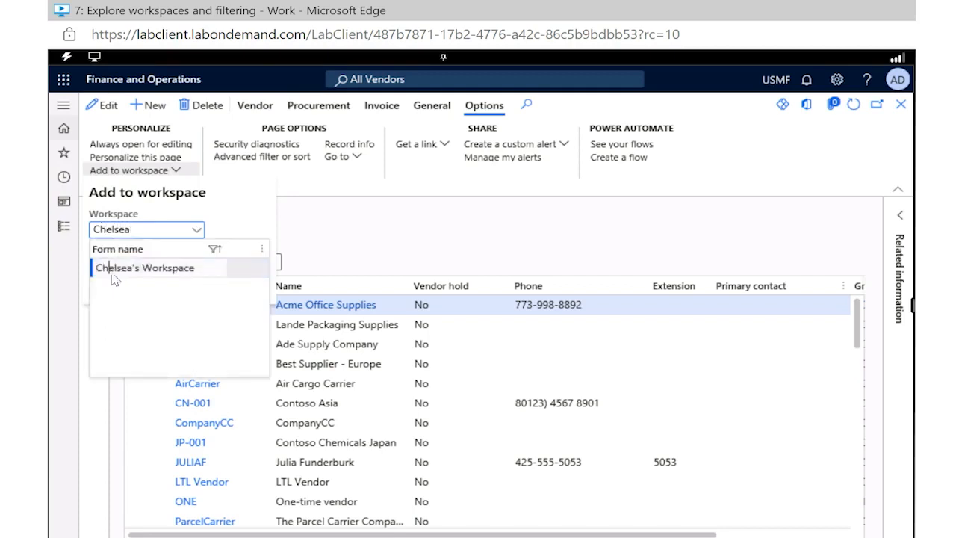
click(198, 272)
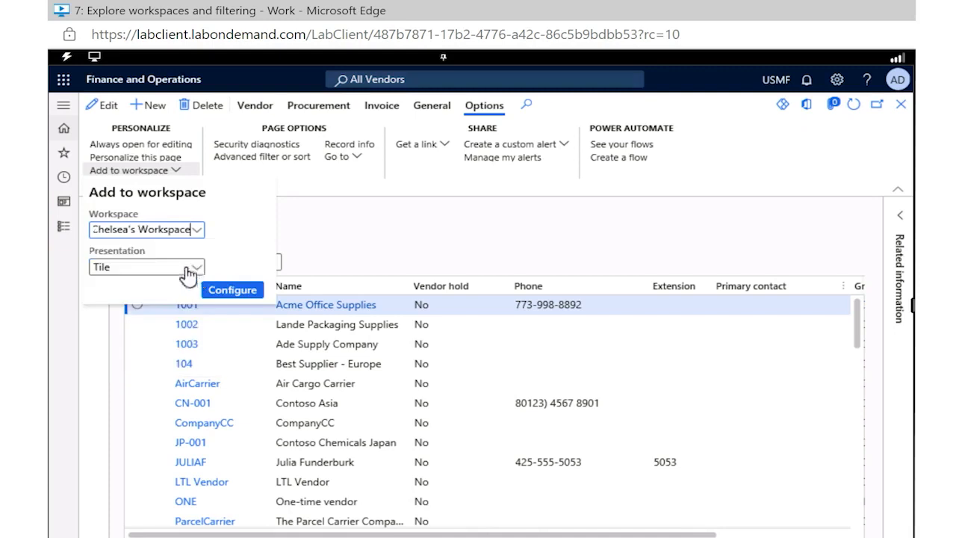
Add the vendor list as a Tile named Standard view with its count shown, and return to the home page
click(194, 269)
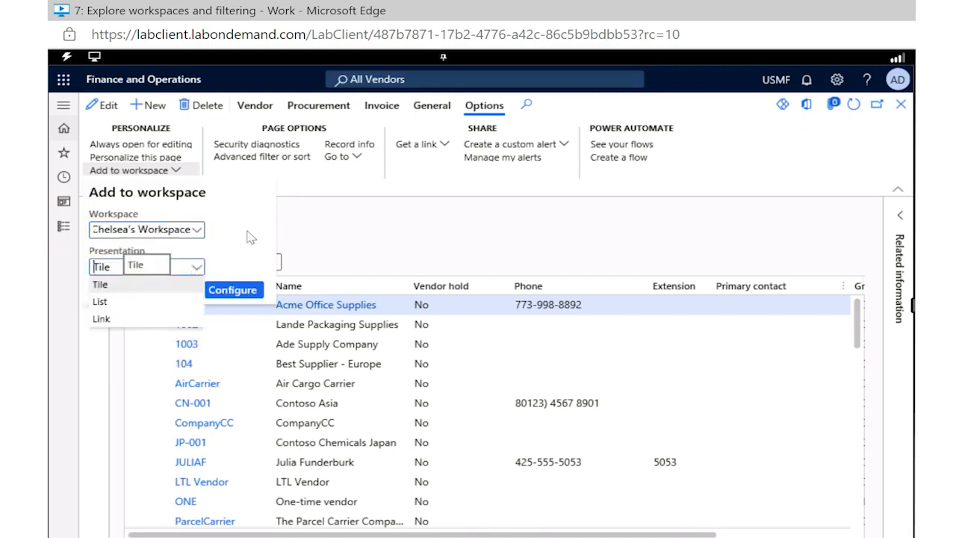
click(236, 297)
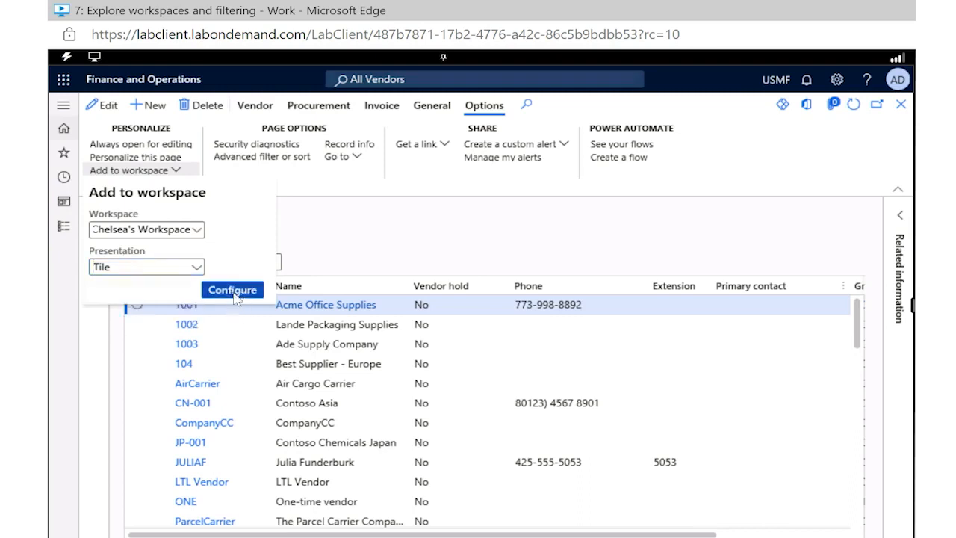
click(233, 291)
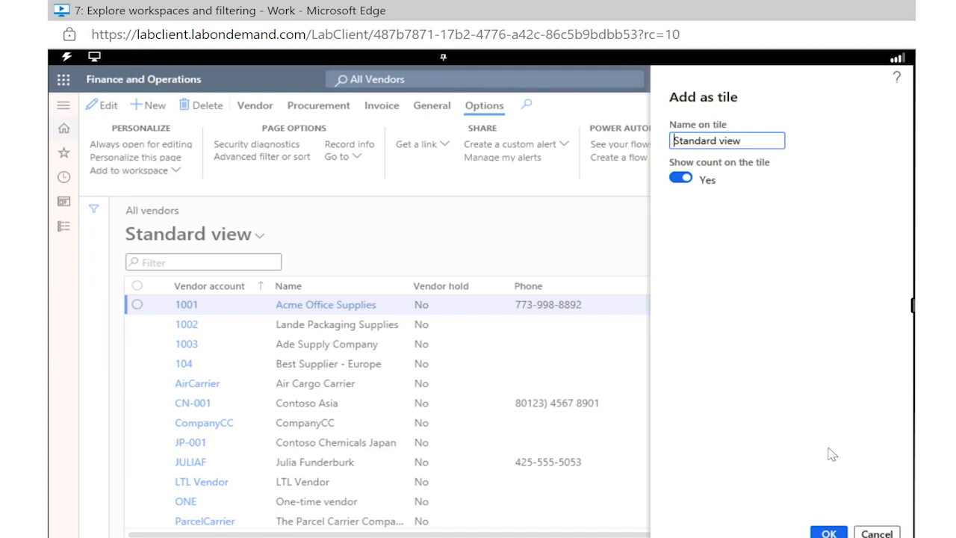
click(828, 533)
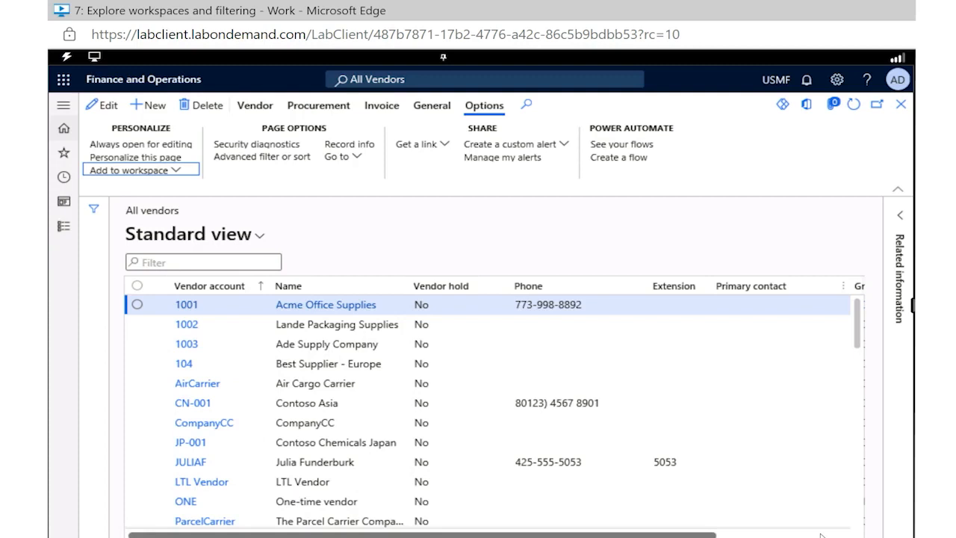
click(66, 131)
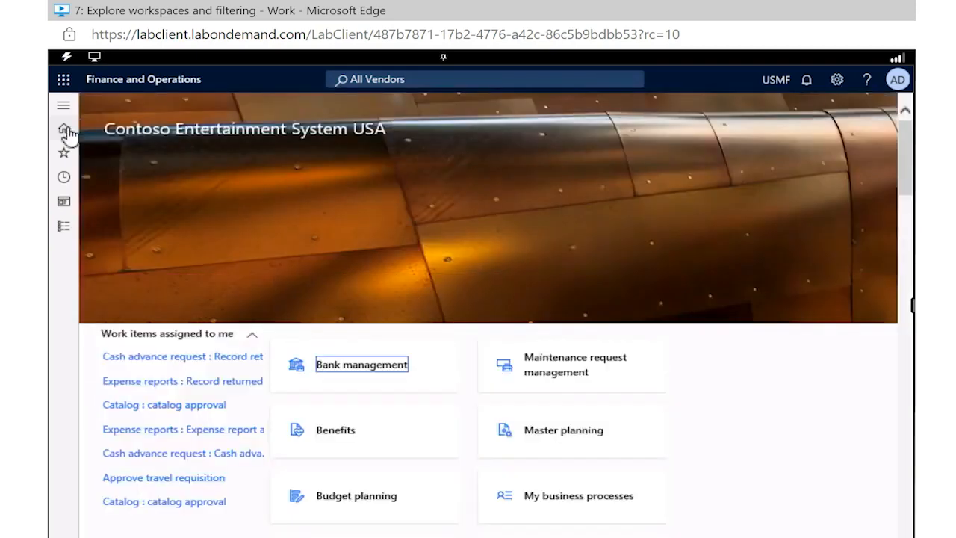
Open My workspace 1 from the home page and open the vendor list through its Standard view tile
scroll(287, 171, down, 10)
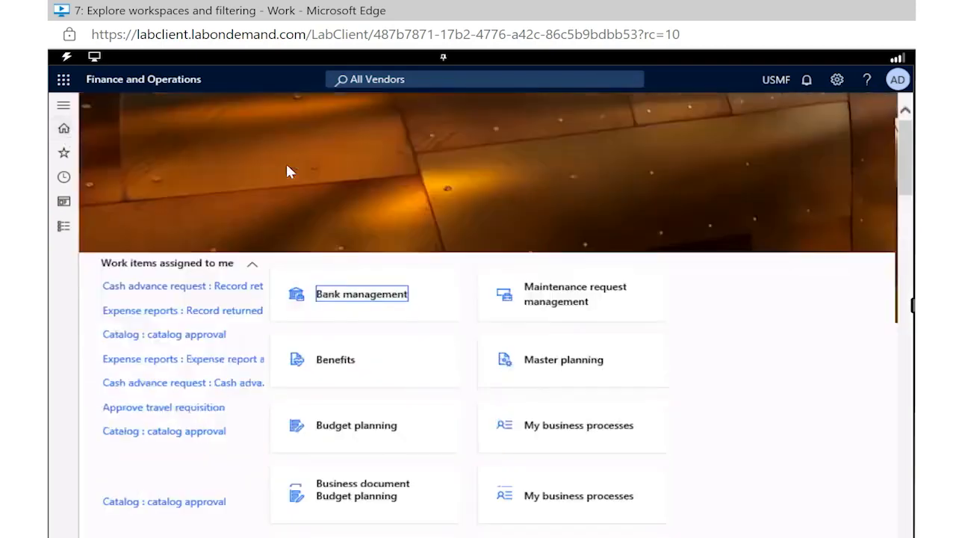
scroll(512, 371, down, 5)
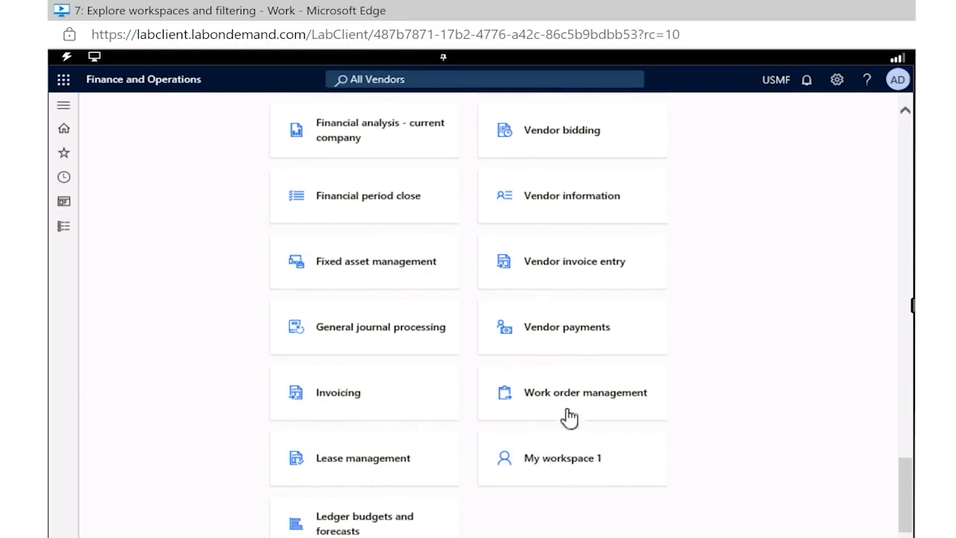
scroll(568, 419, up, 1)
scroll(568, 417, up, 15)
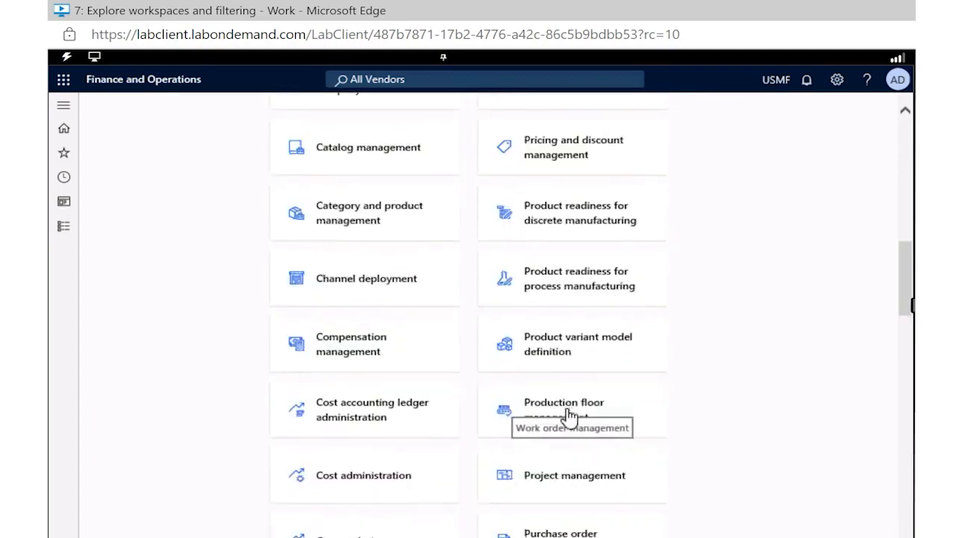
scroll(568, 417, down, 15)
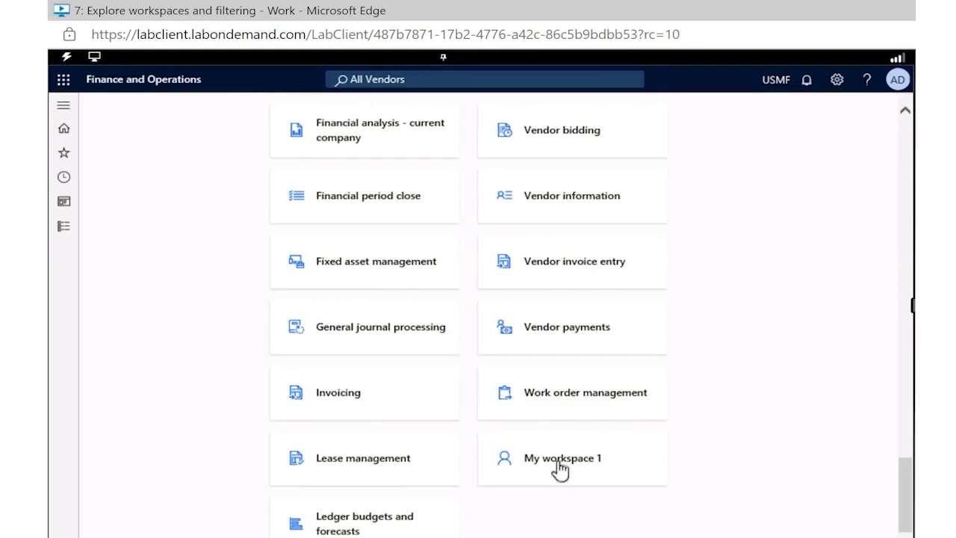
click(559, 463)
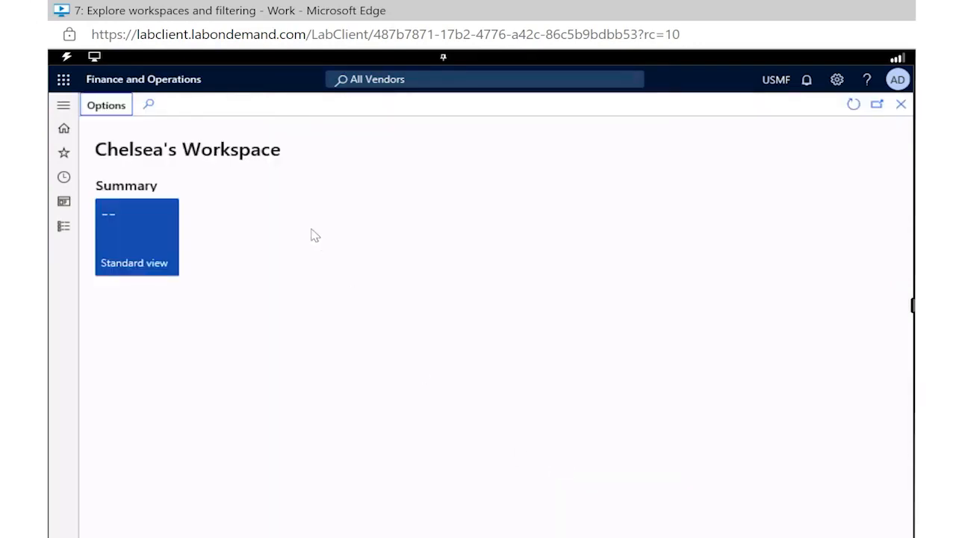
click(126, 232)
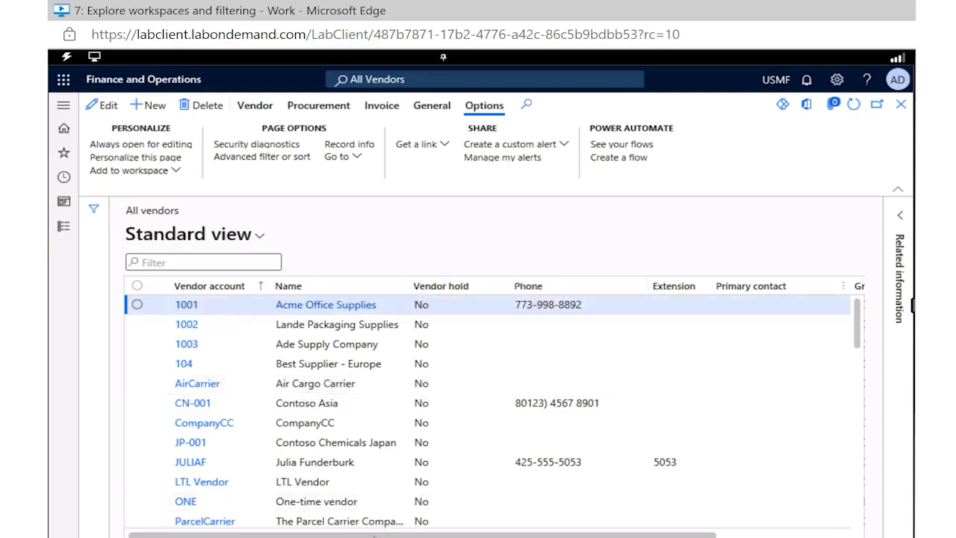
Filter the vendor list's Group column to exactly 30 and look through the filtered vendors
drag(510, 535, 698, 521)
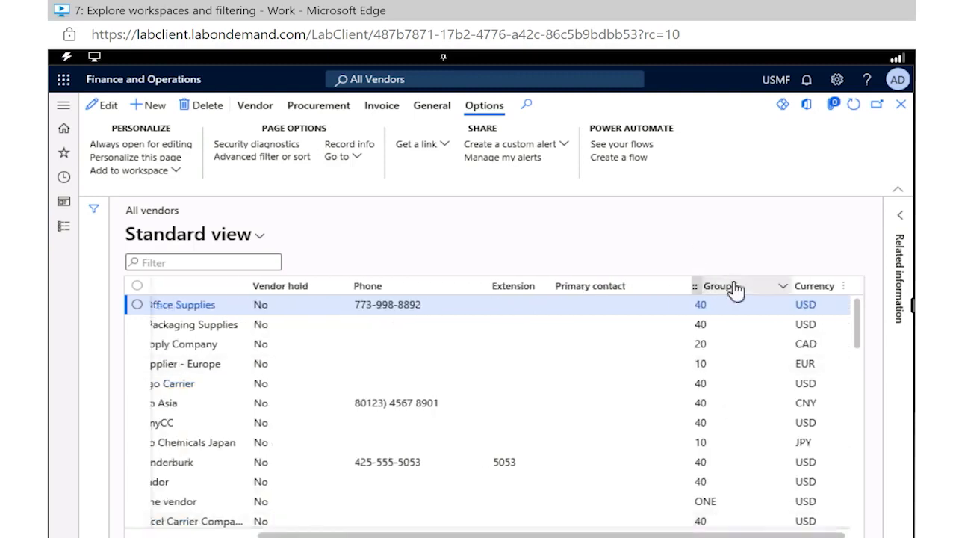
click(781, 287)
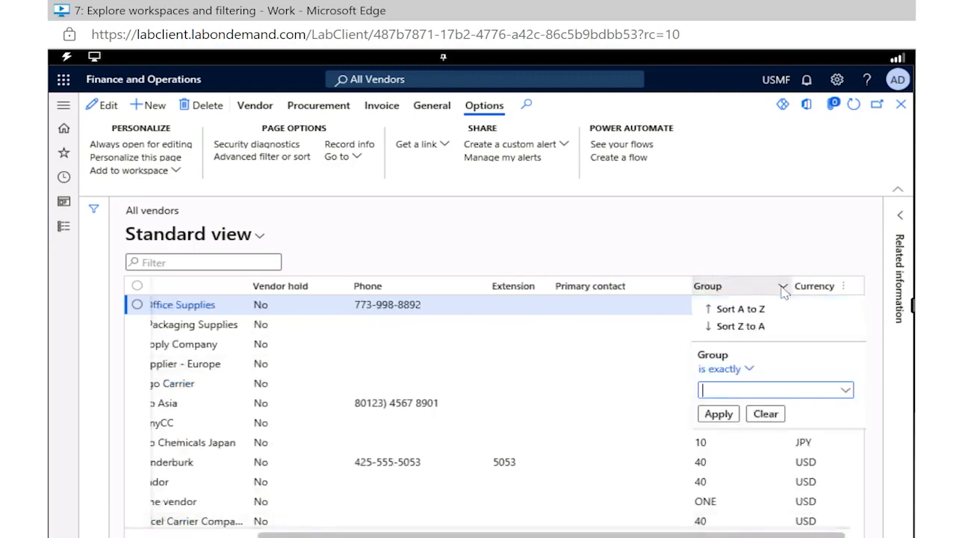
click(845, 390)
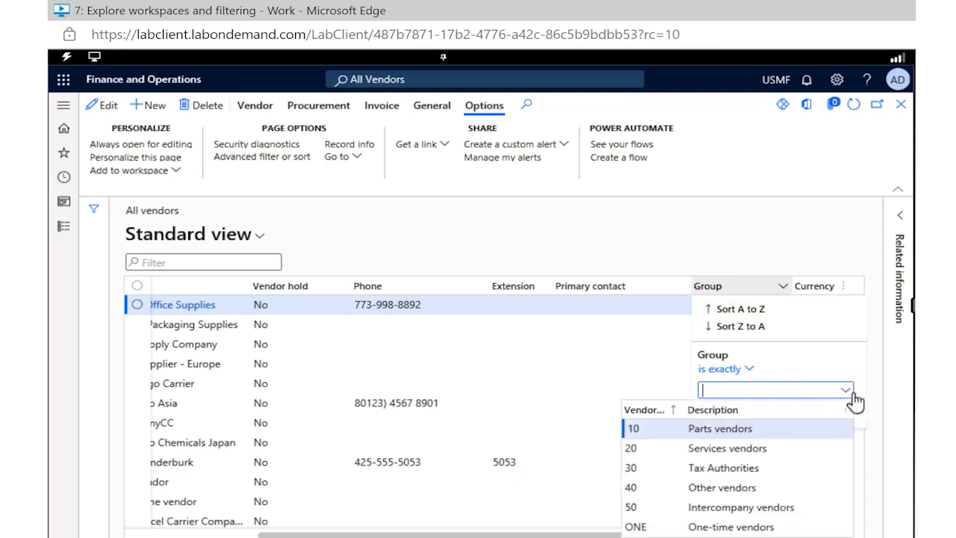
click(706, 467)
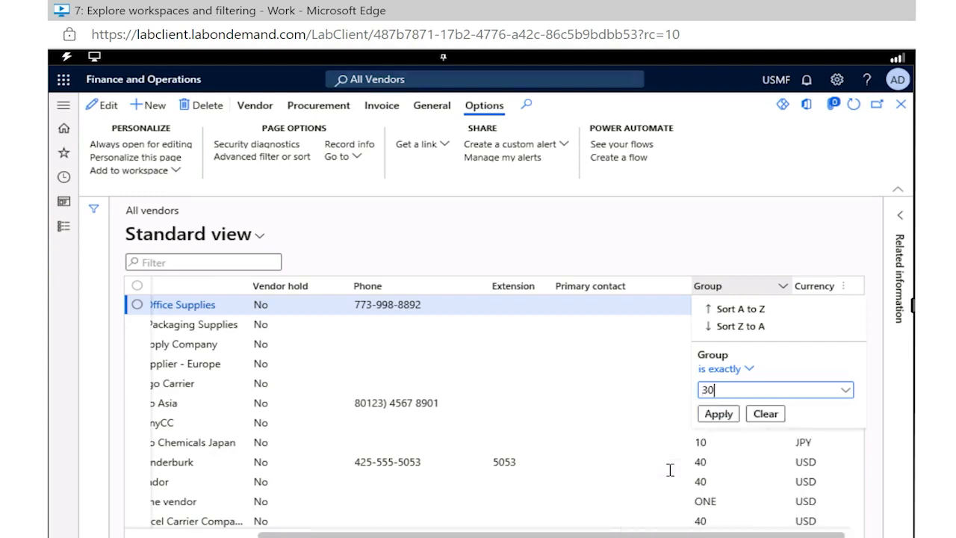
click(717, 414)
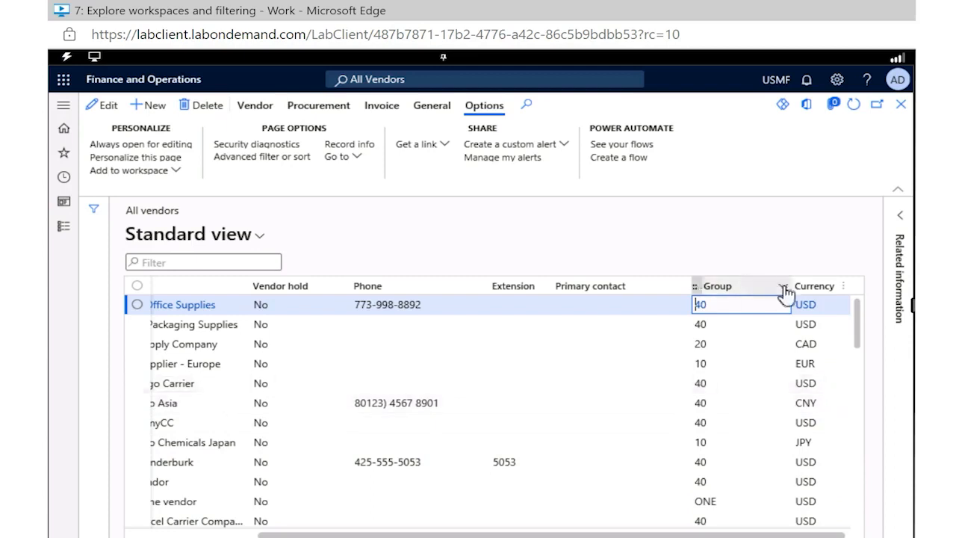
click(783, 286)
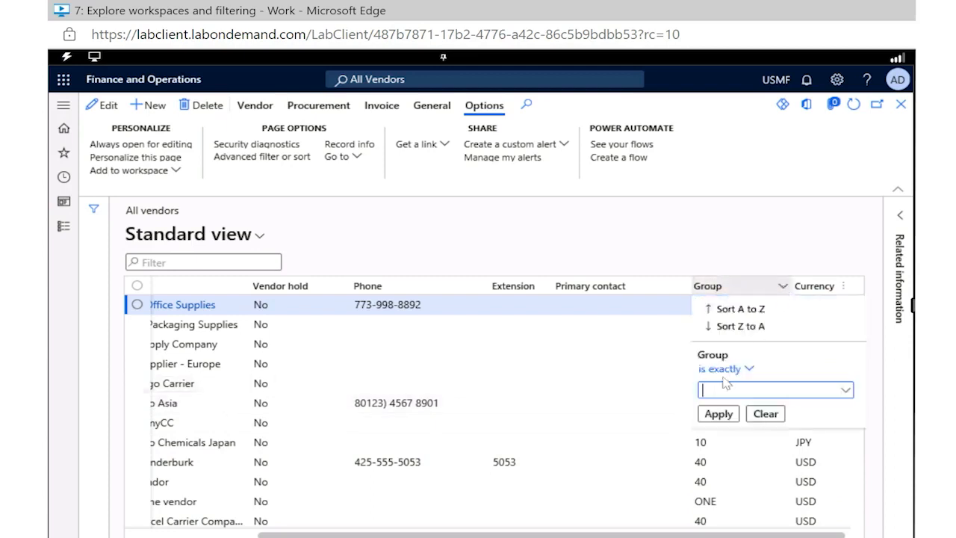
text(30)
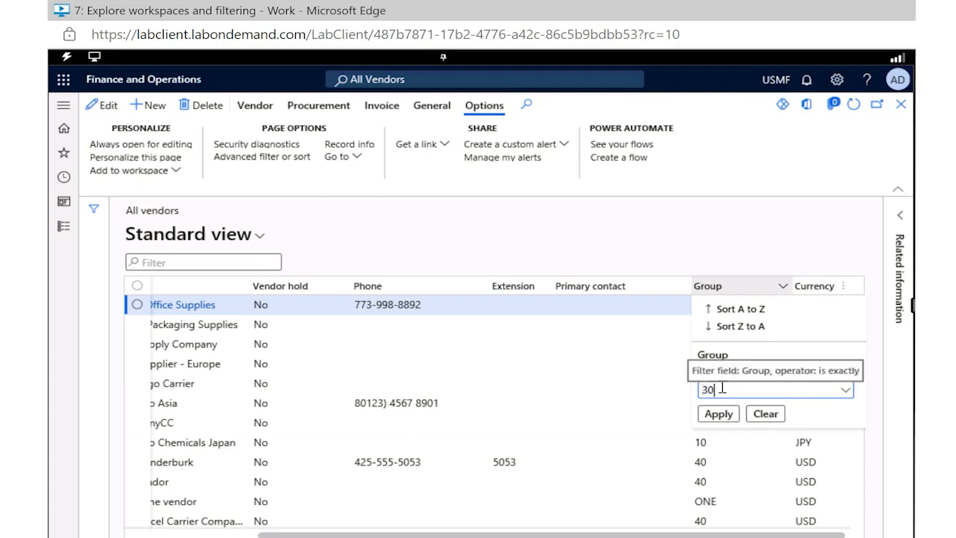
click(710, 416)
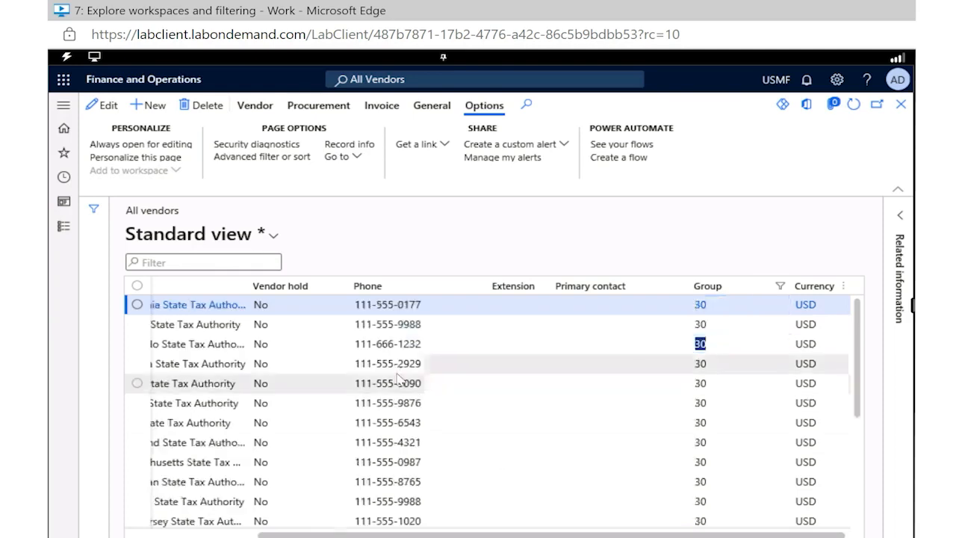
scroll(397, 374, down, 1)
scroll(397, 374, up, 1)
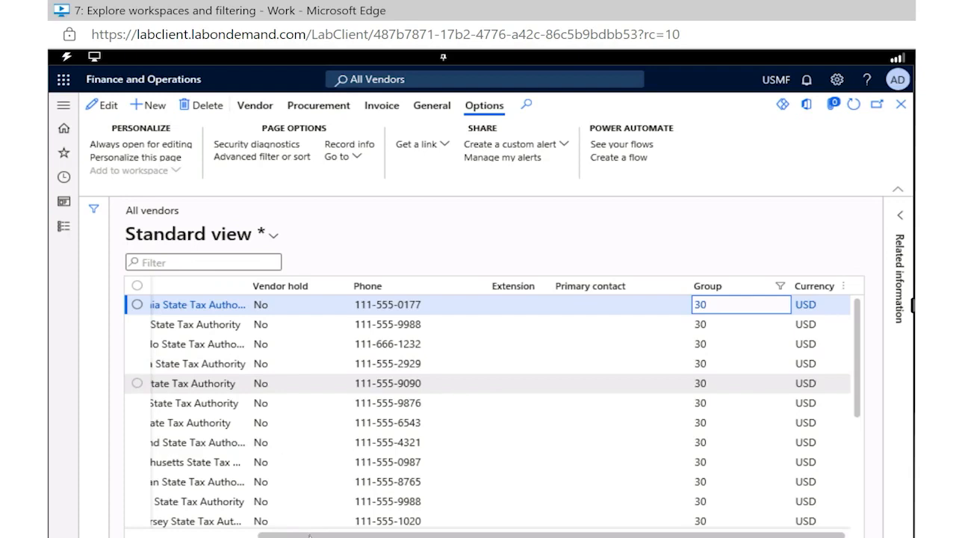
Sort the filtered vendor list by Name from Z to A
drag(419, 535, 289, 535)
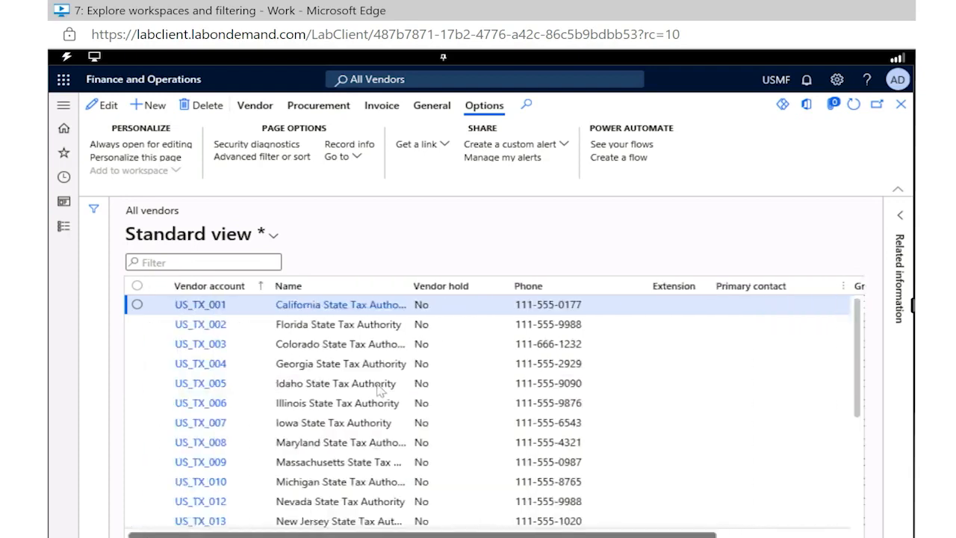
click(402, 288)
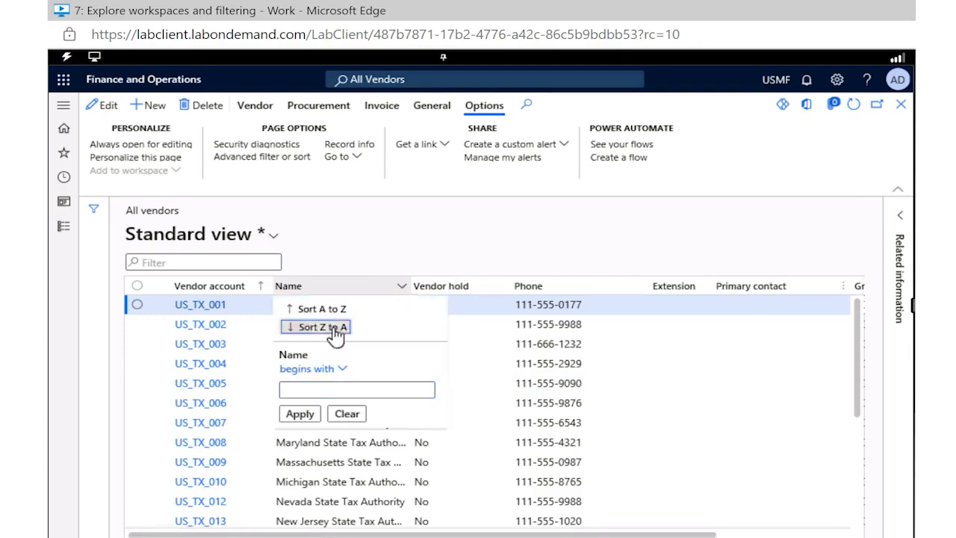
click(293, 416)
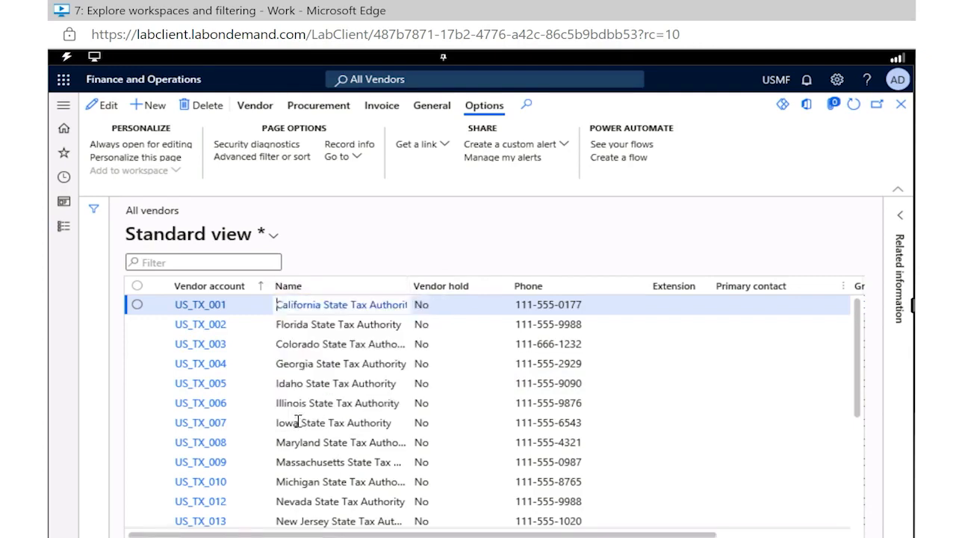
click(372, 208)
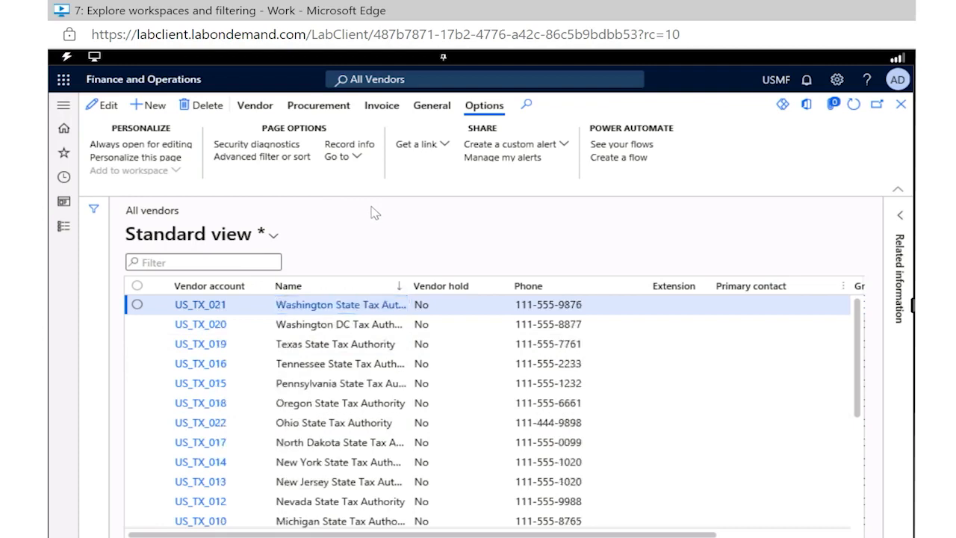
Save the filtered and sorted vendor list as a new view named "Vendor 30 List Z-A"
click(275, 237)
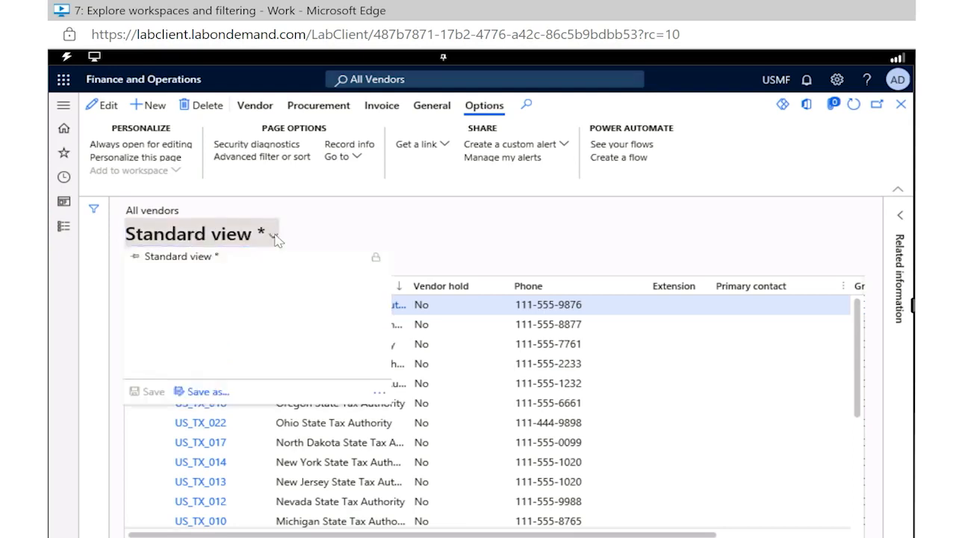
click(196, 393)
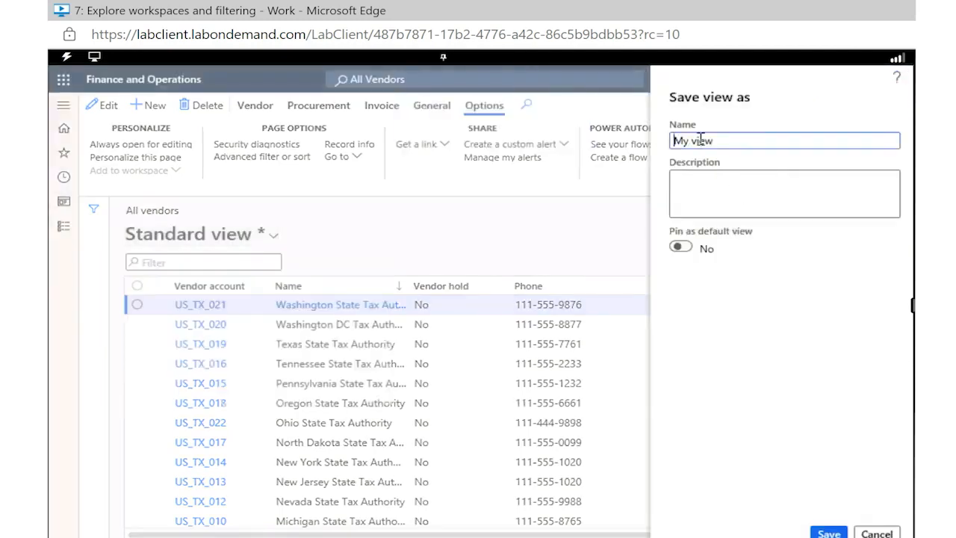
text(Group)
key(ctrl+a)
text(Vendor 3)
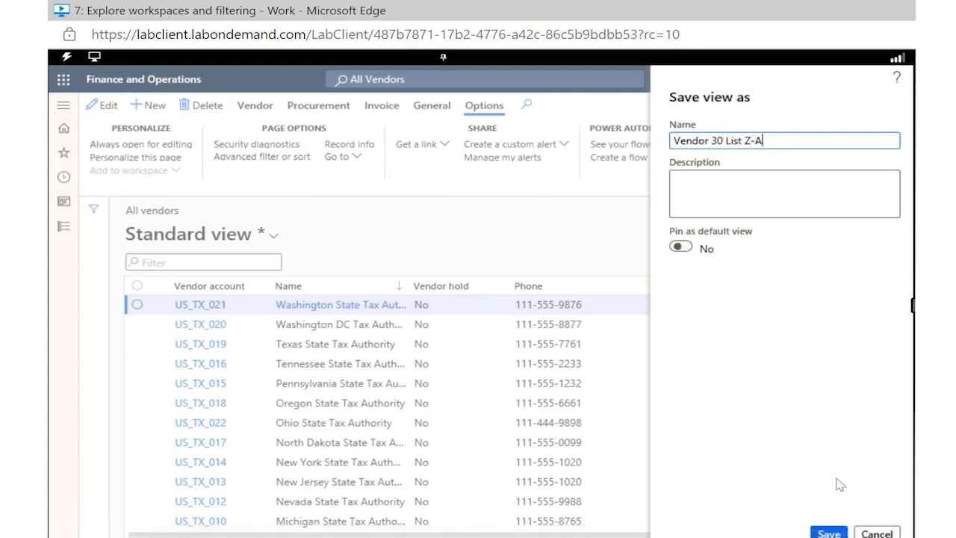
key(ctrl+a)
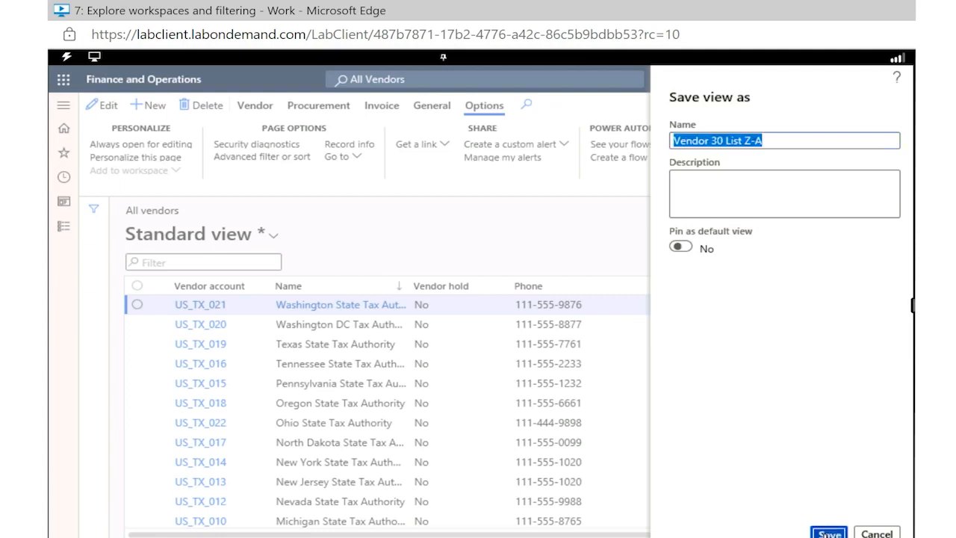
click(828, 534)
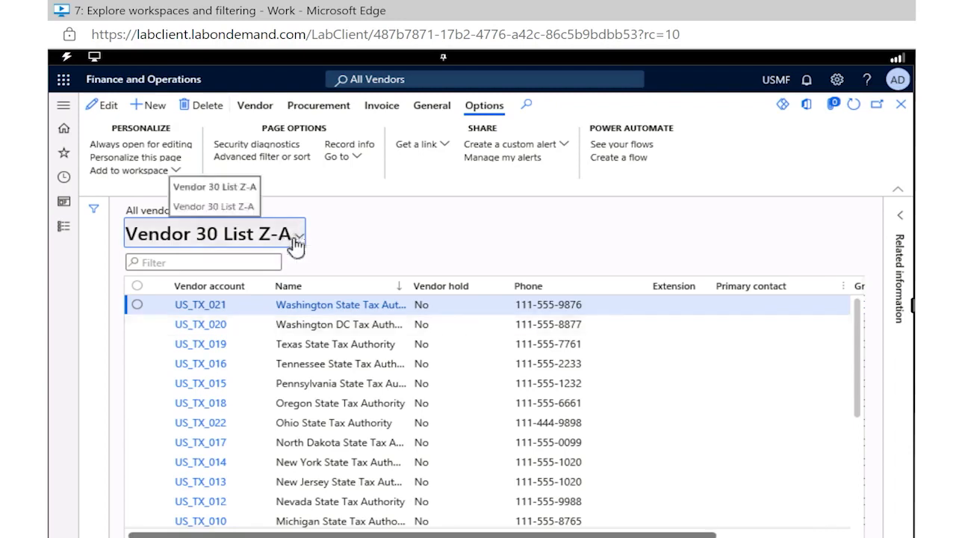
Save the vendor list's advanced filter query as "Vendor List Group 30" and apply it
click(283, 160)
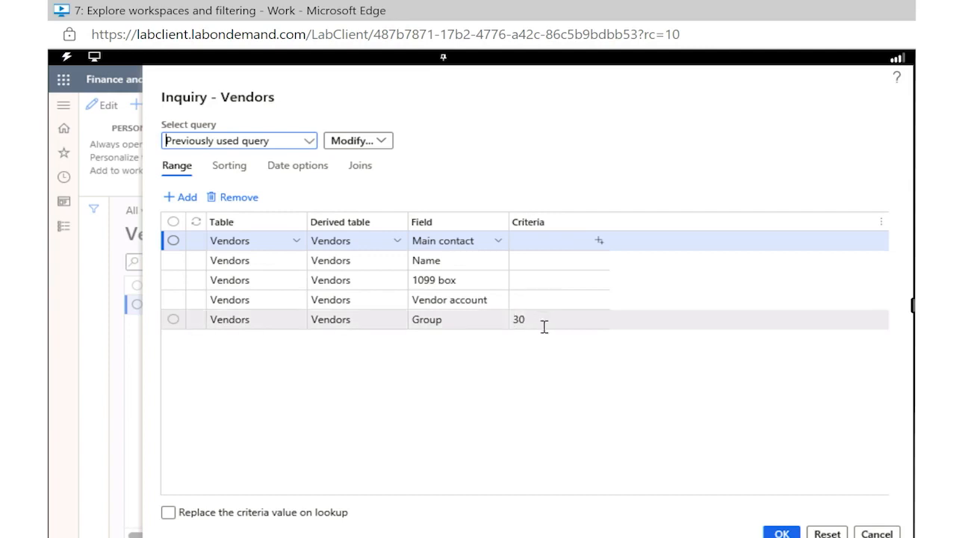
click(388, 148)
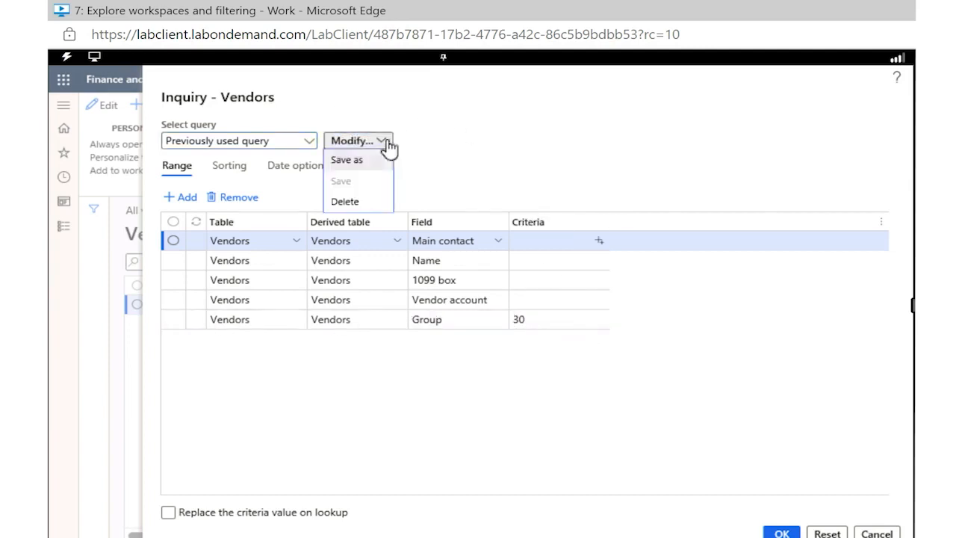
click(353, 160)
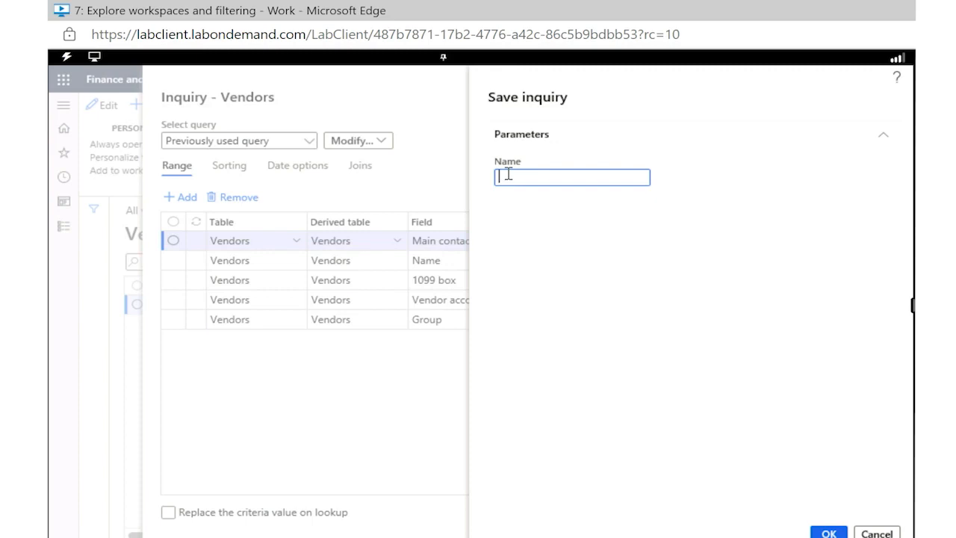
text(Vendor List Group 30)
click(829, 533)
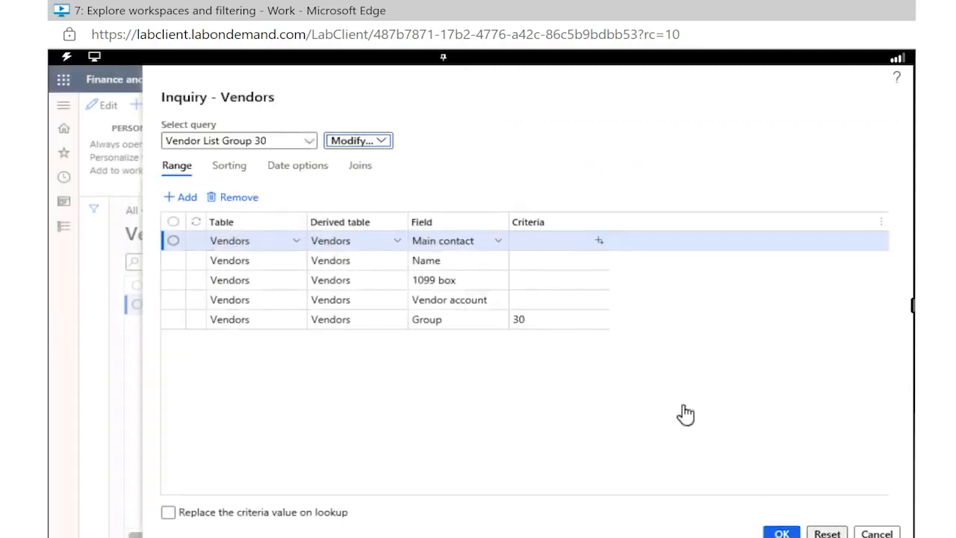
click(782, 534)
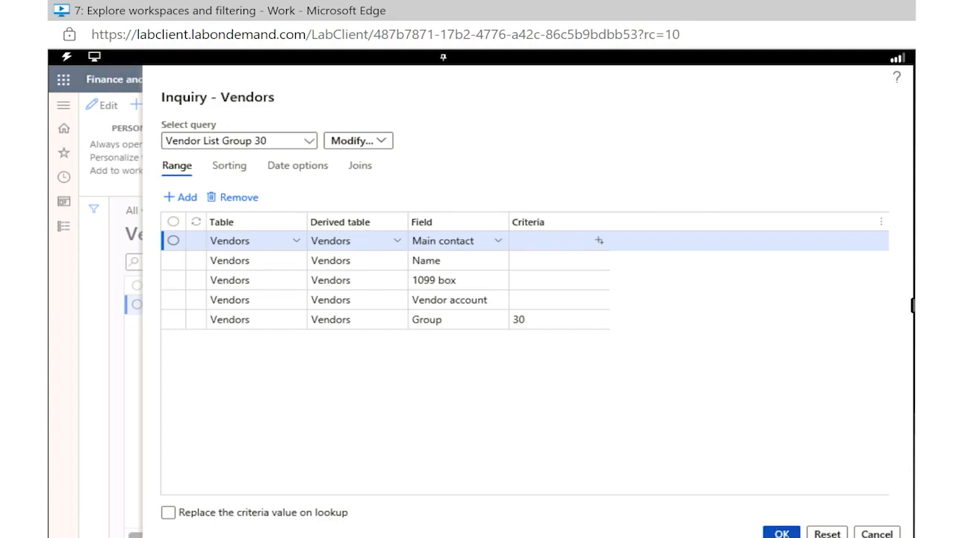
Review the filter fields in the vendor list's filter pane and return to the home page
click(96, 214)
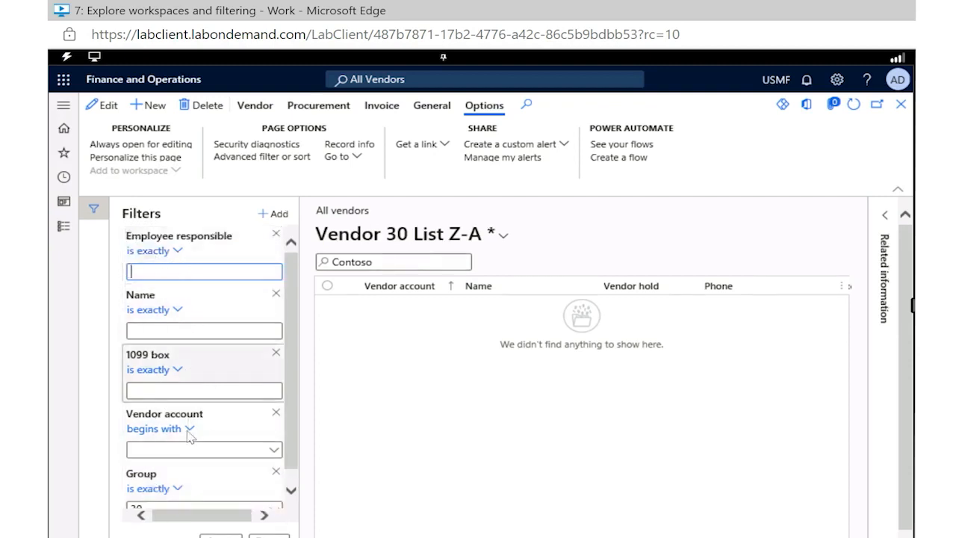
scroll(190, 440, down, 2)
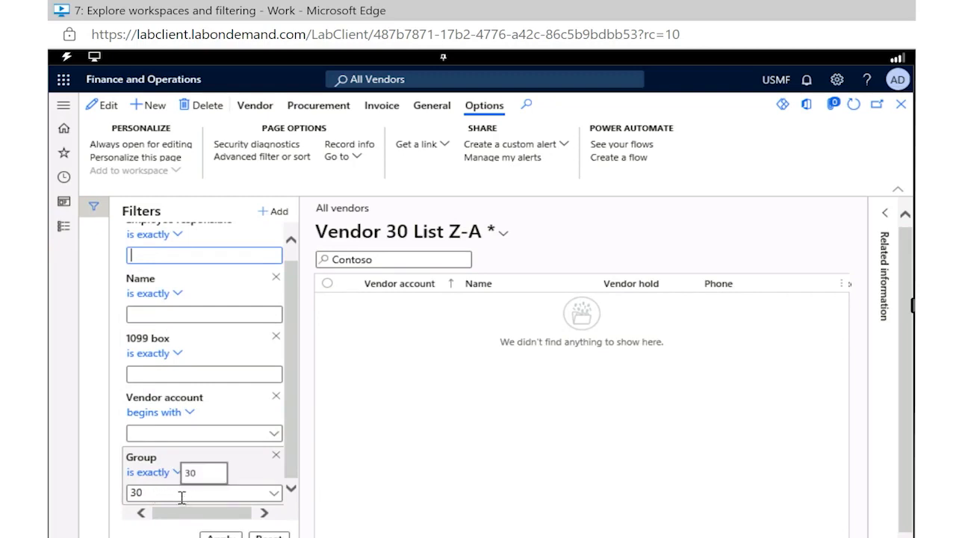
click(64, 131)
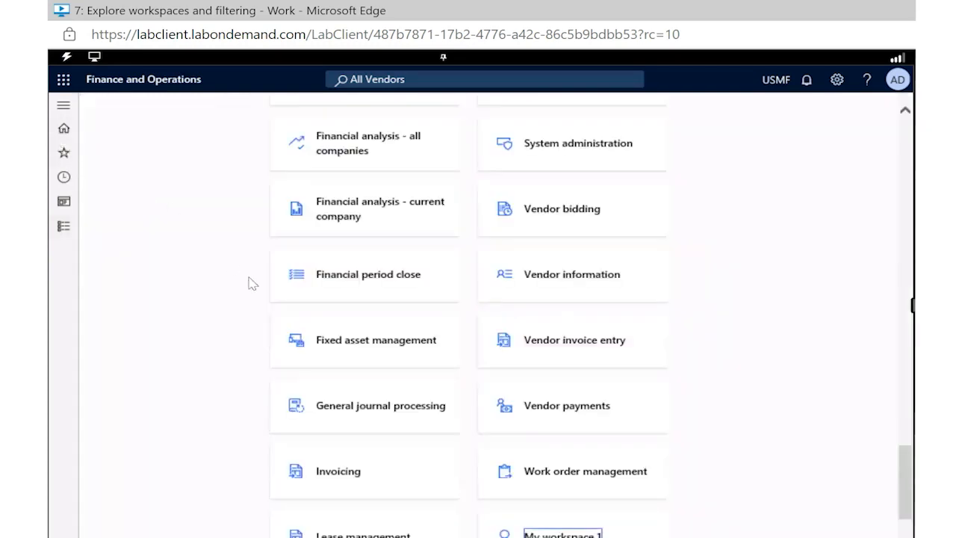
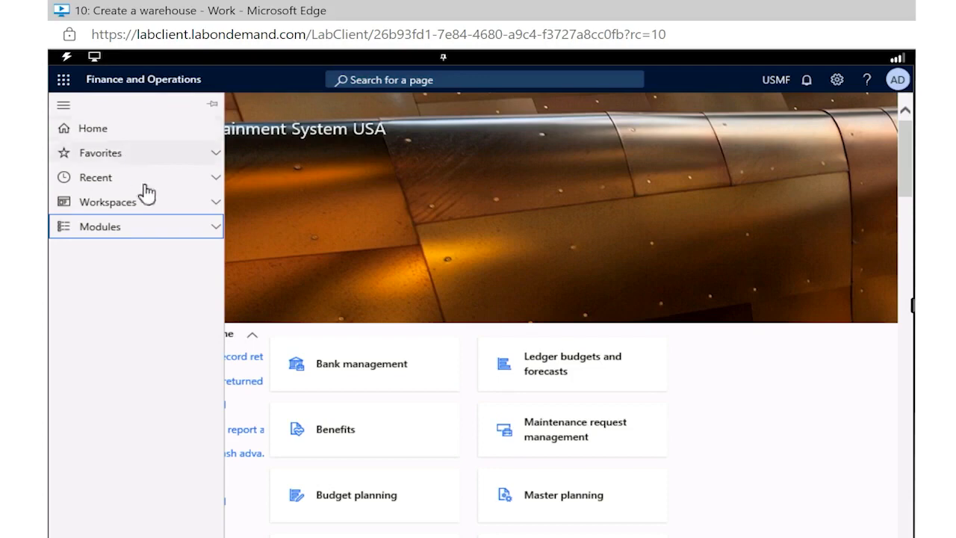
Open the released products list in the Product information management module
click(206, 239)
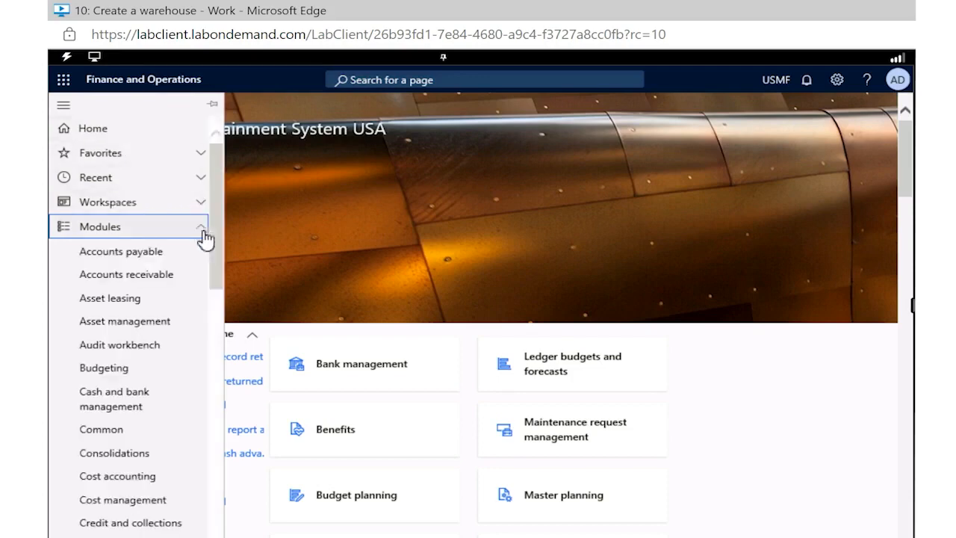
scroll(146, 430, down, 3)
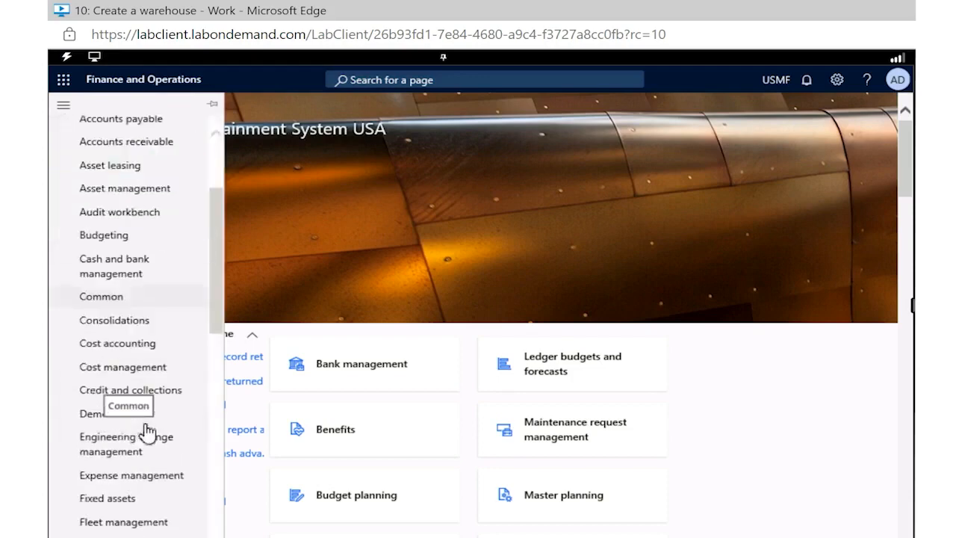
scroll(147, 429, down, 5)
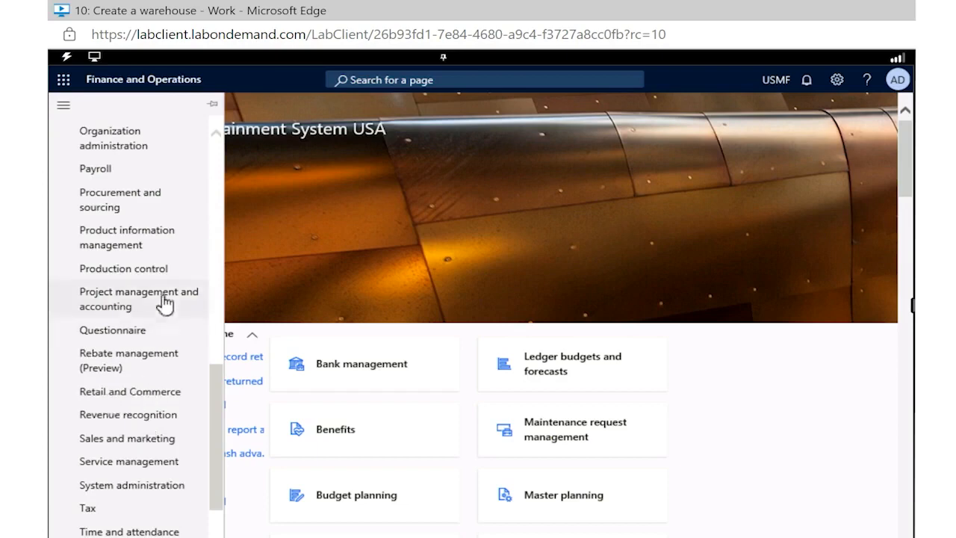
click(156, 245)
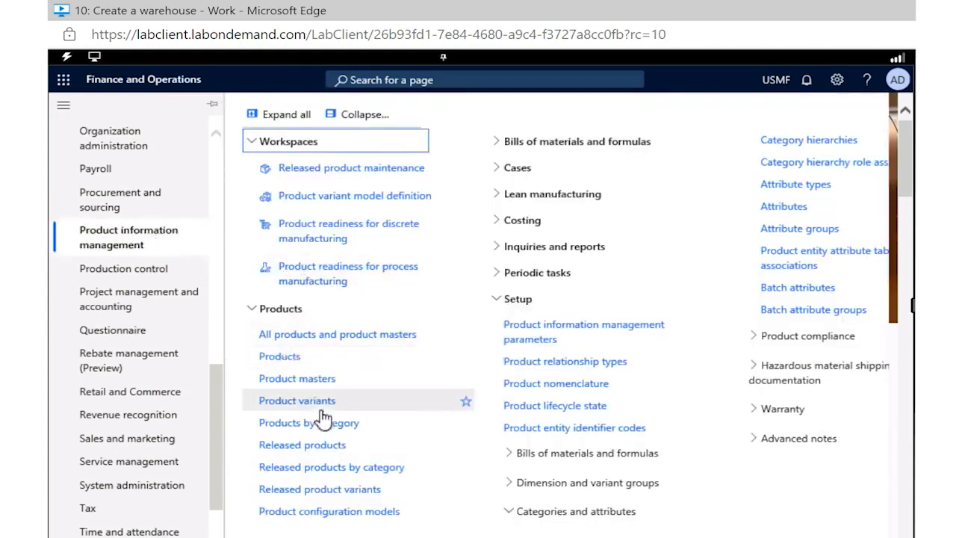
click(316, 449)
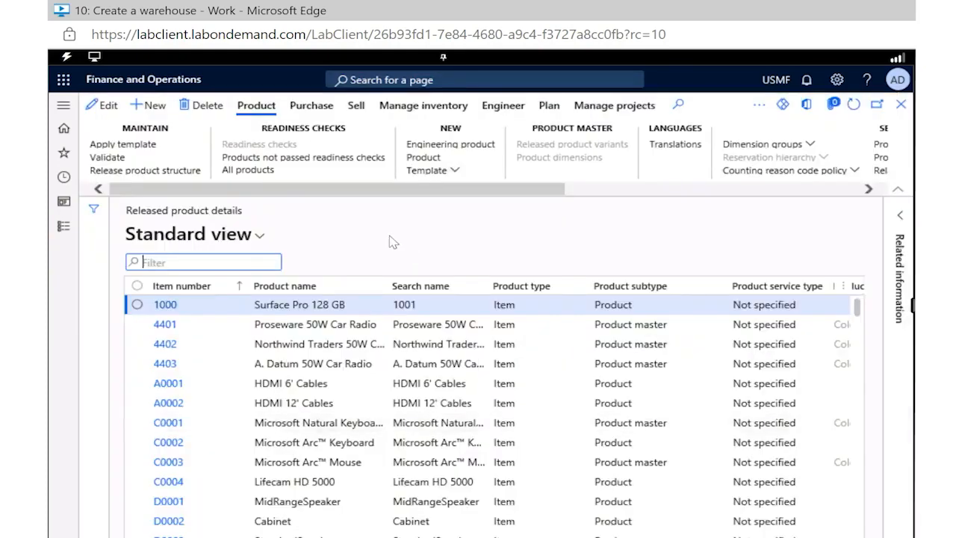
Start a new released product and choose its tracking dimension group
click(161, 112)
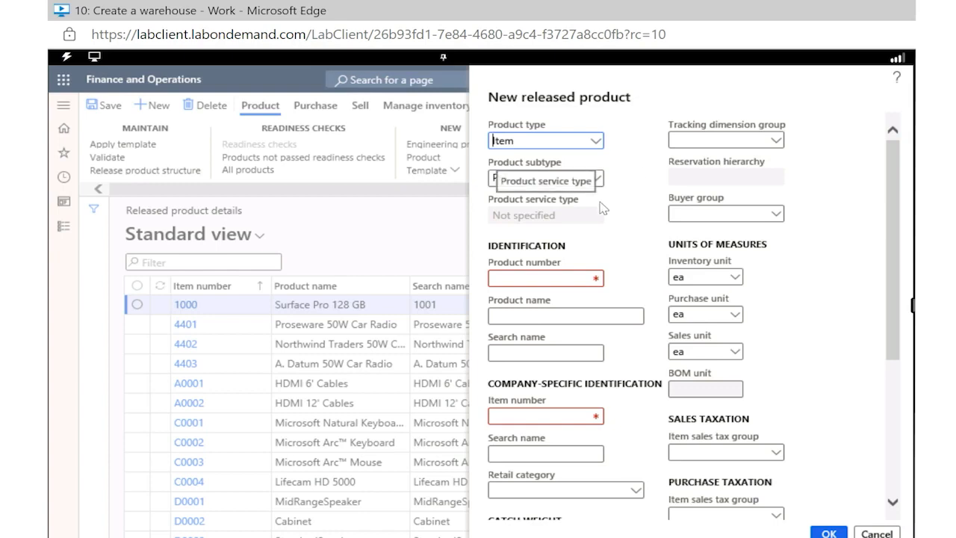
click(775, 143)
click(777, 144)
click(694, 236)
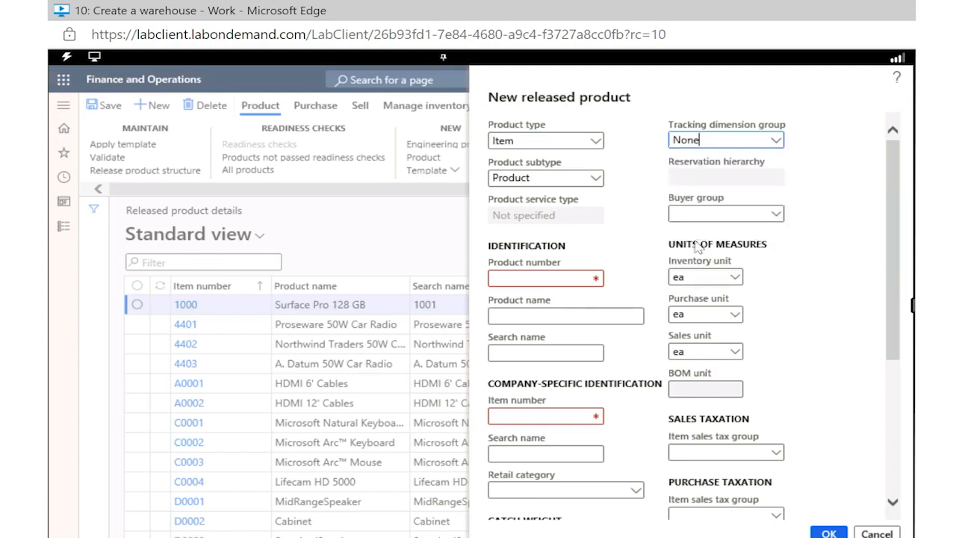
scroll(637, 255, down, 1)
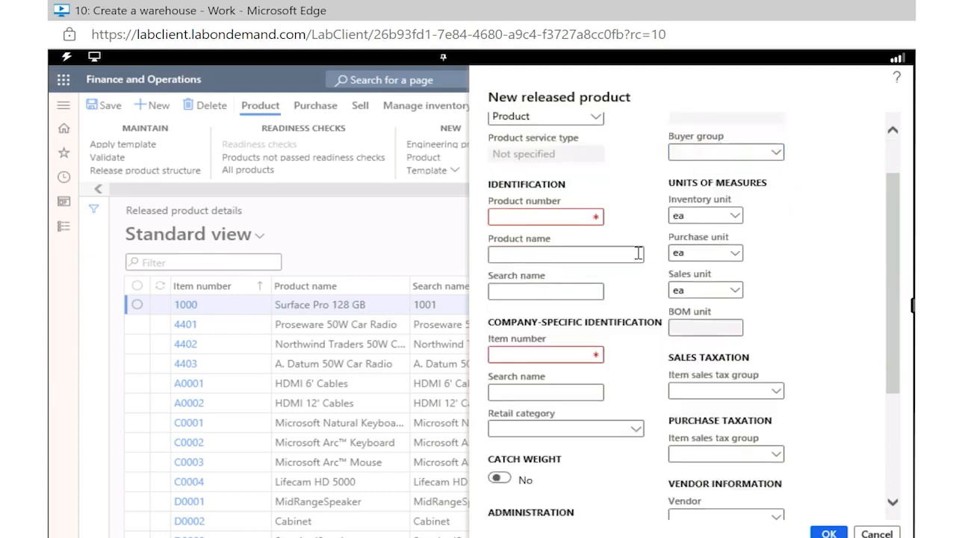
Set the new product's product number to GTL007 and its product name to "Cabinet 2"
click(552, 221)
right_click(552, 224)
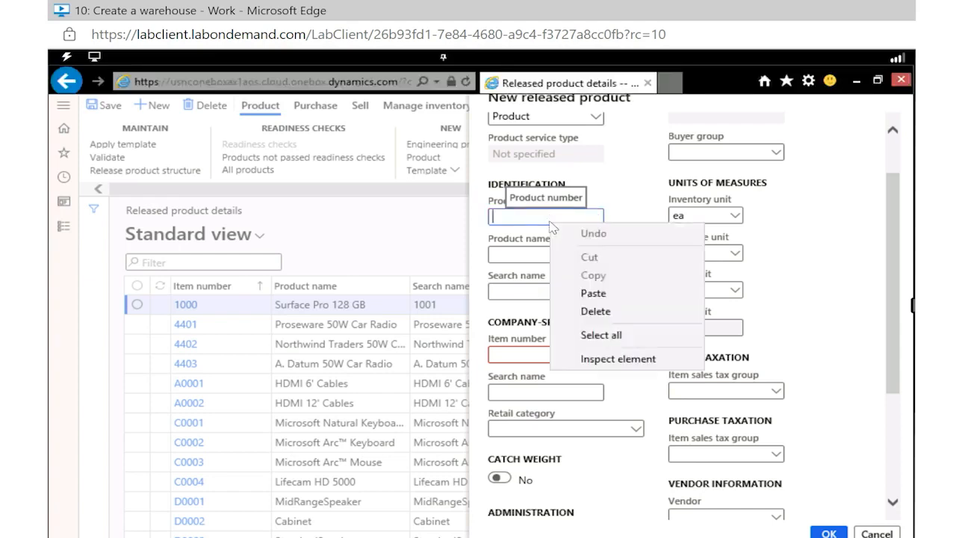
click(549, 219)
text(L007)
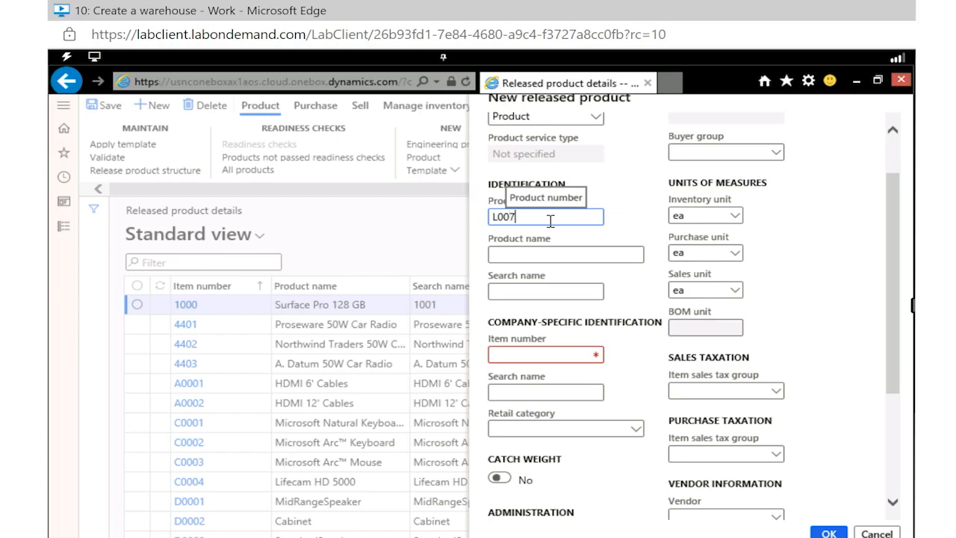
text(GTL)
key(BackSpace)
key(BackSpace)
key(BackSpace)
key(BackSpace)
key(BackSpace)
key(BackSpace)
key(BackSpace)
text(GTL007)
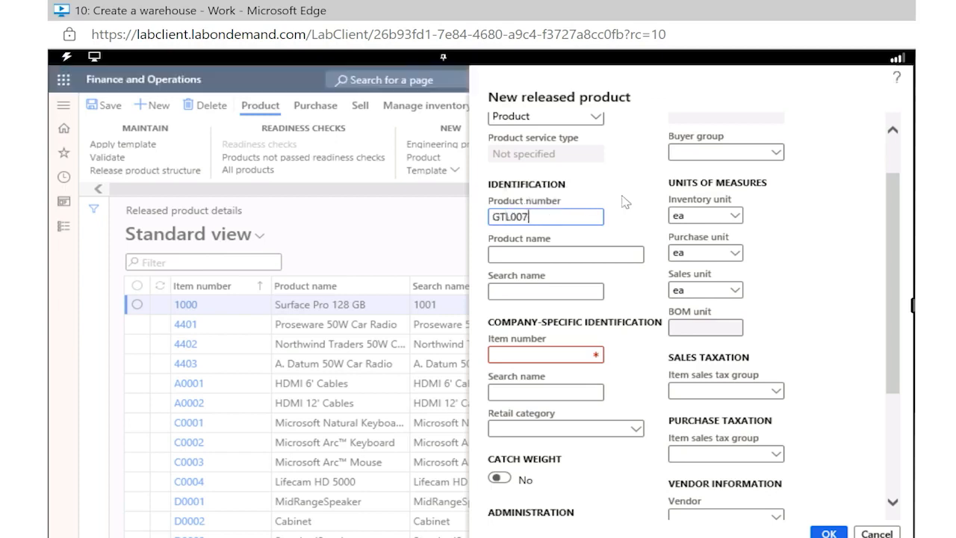
click(581, 258)
text(Cabinet 2)
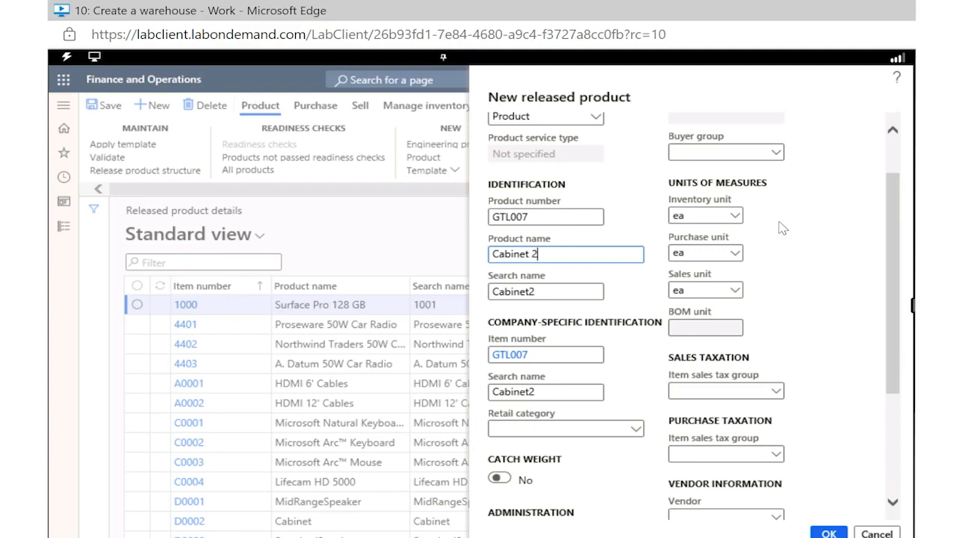
Review the units available for the new product's inventory unit
click(736, 219)
click(736, 217)
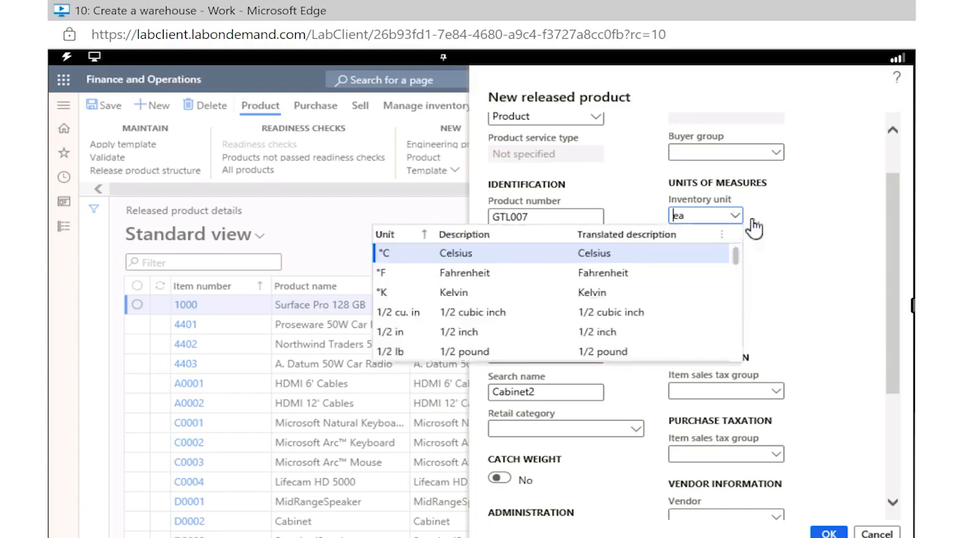
click(805, 241)
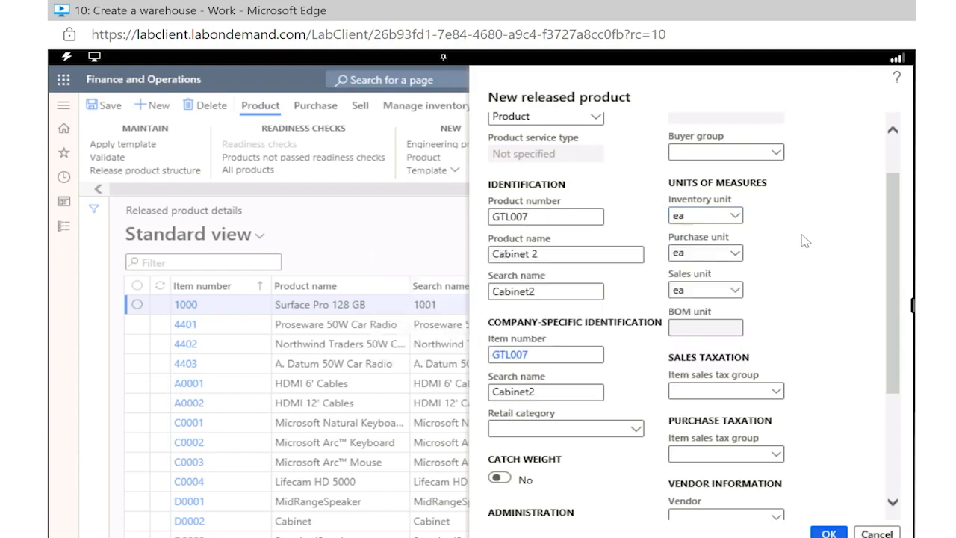
Set the item sales tax group to ALL for both sales taxation and purchase taxation
scroll(805, 240, down, 1)
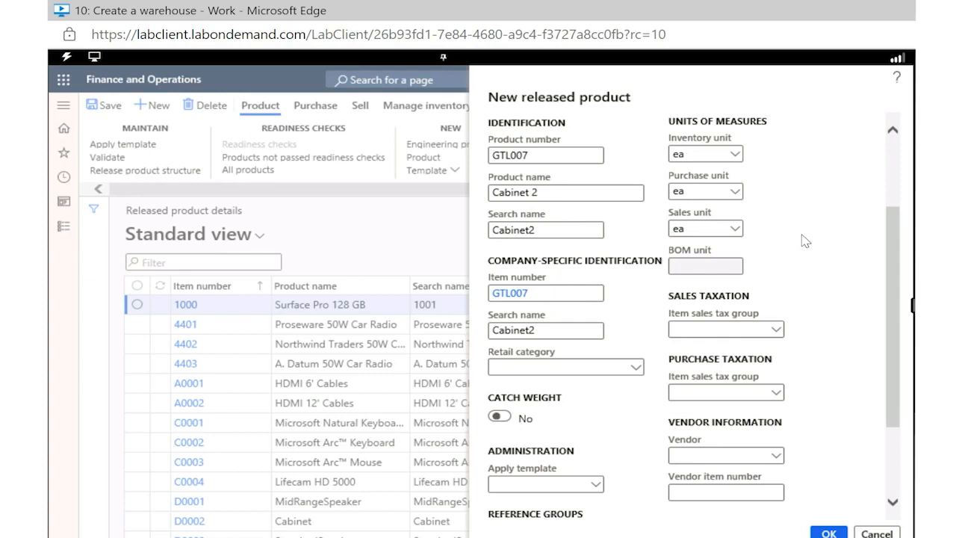
scroll(806, 241, down, 2)
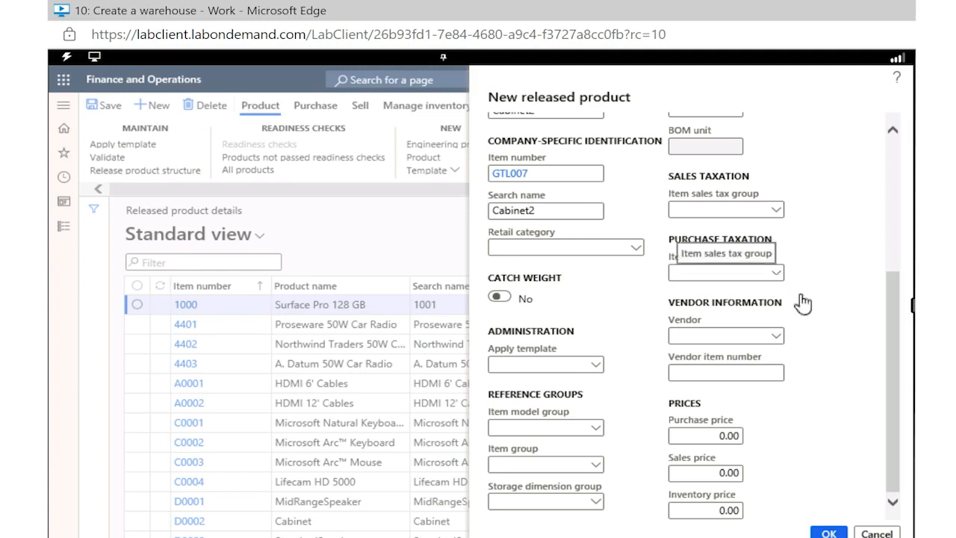
click(780, 216)
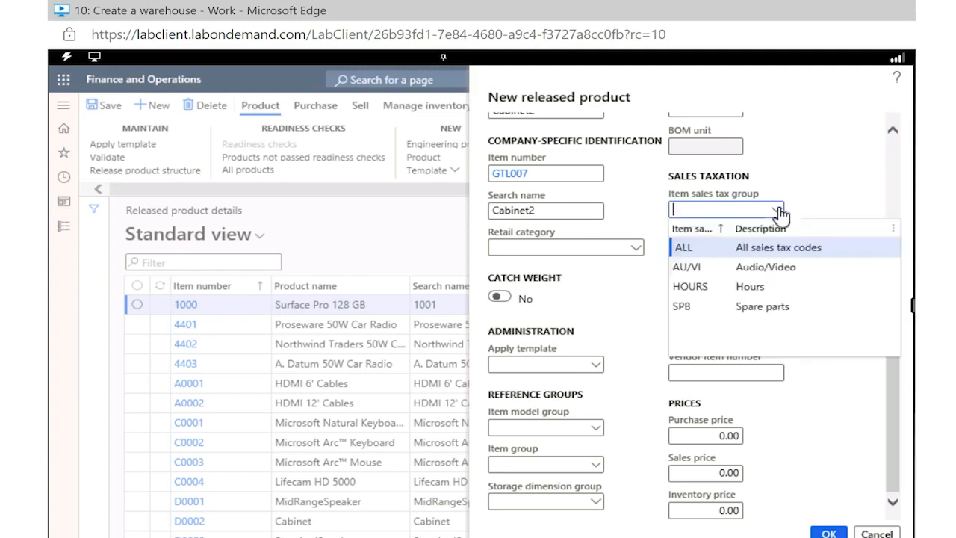
right_click(773, 250)
click(701, 250)
right_click(699, 250)
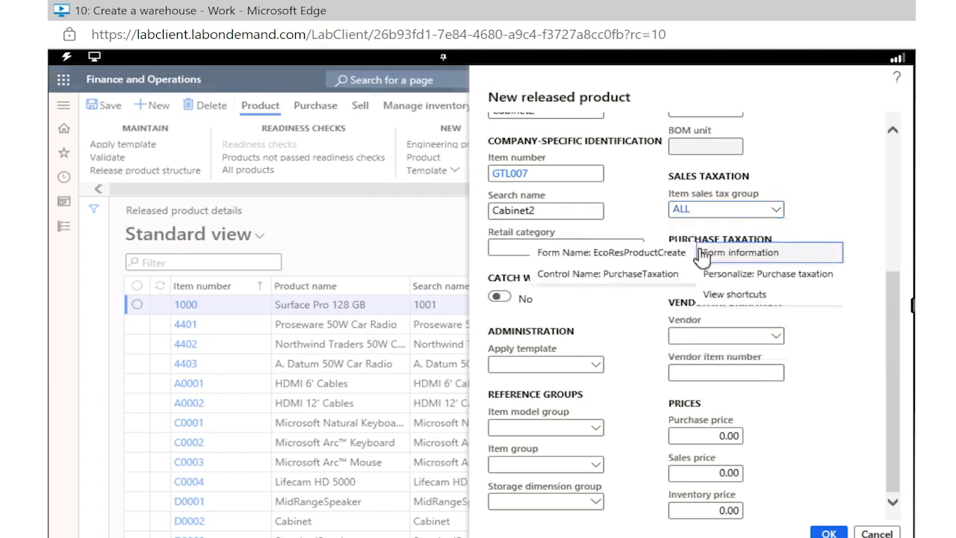
click(821, 210)
click(777, 273)
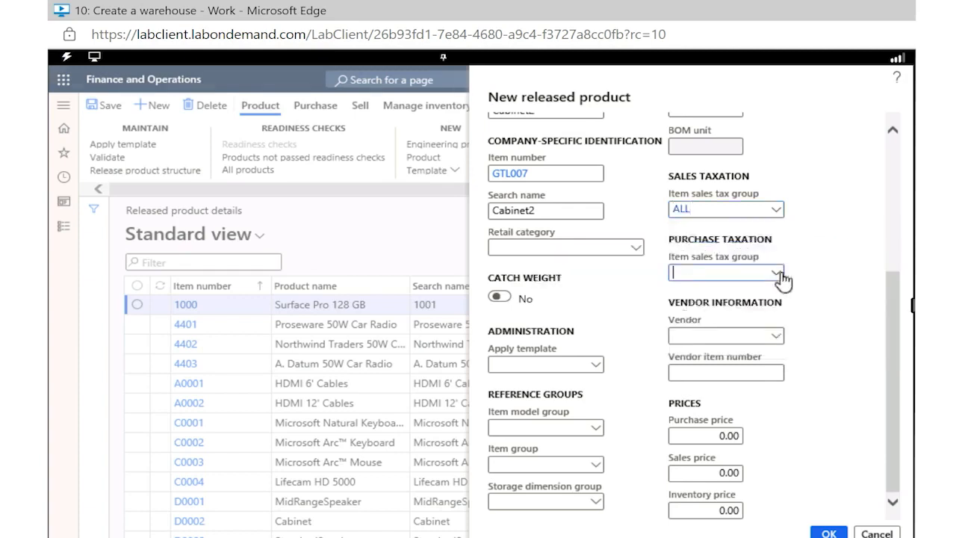
click(729, 313)
Set the new product's purchase price and sales price to 30.00 each
right_click(714, 438)
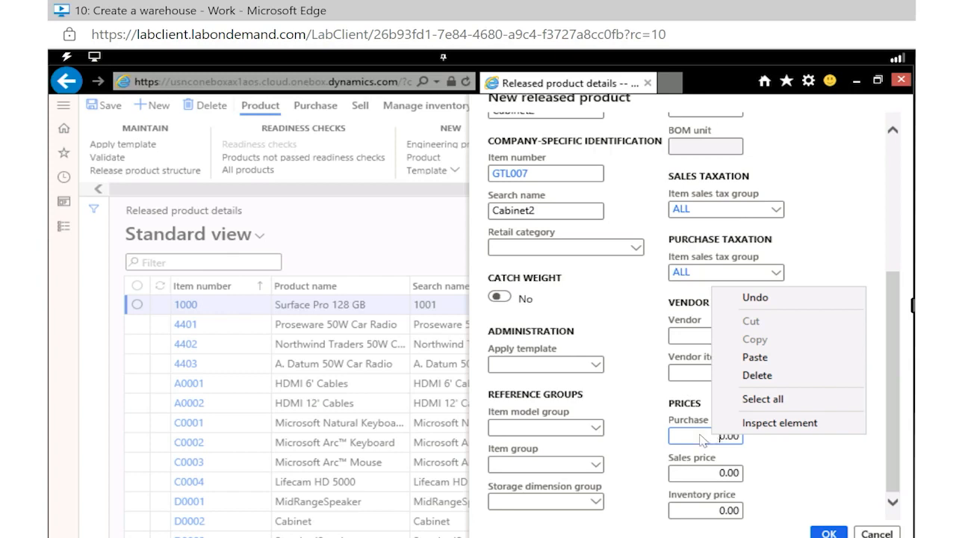
click(702, 437)
double_click(700, 435)
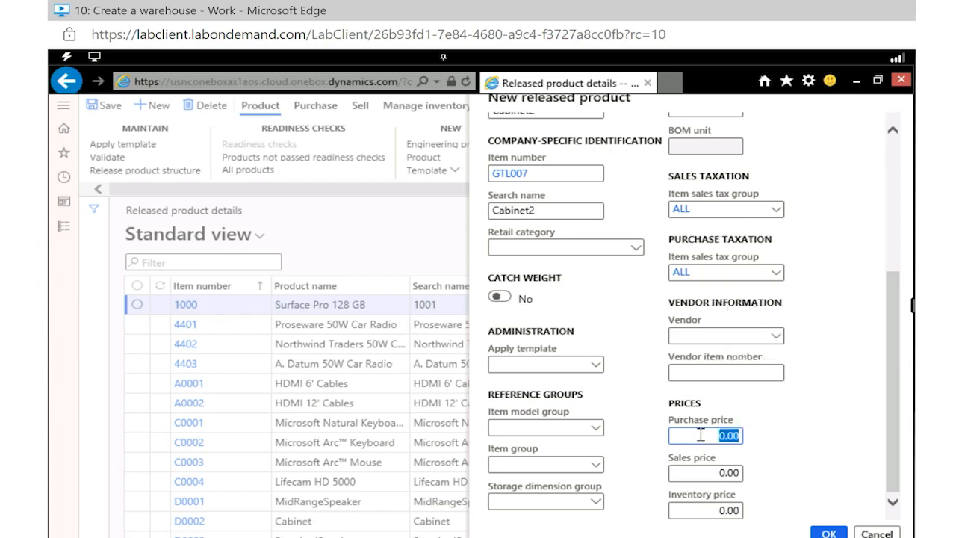
text(30.0)
text(0)
click(722, 474)
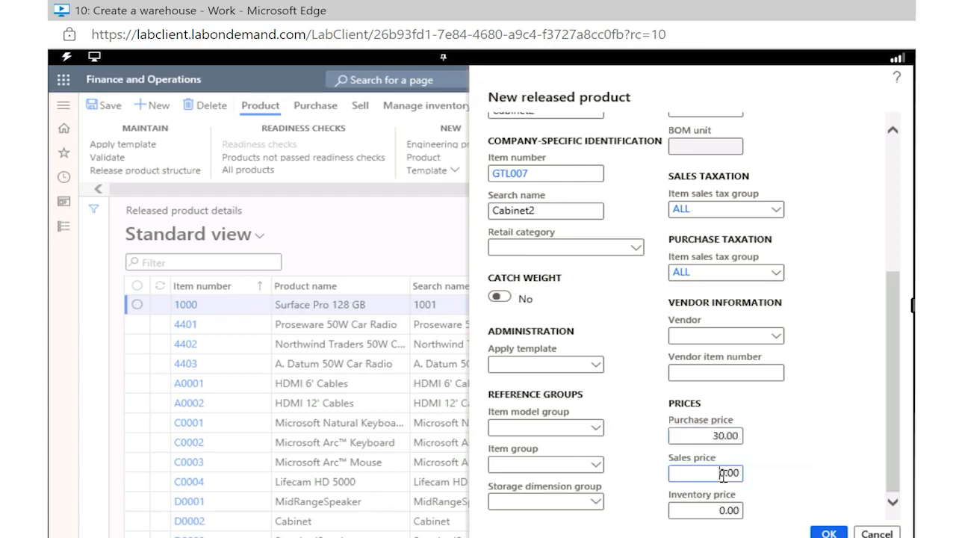
double_click(724, 474)
text(30.00)
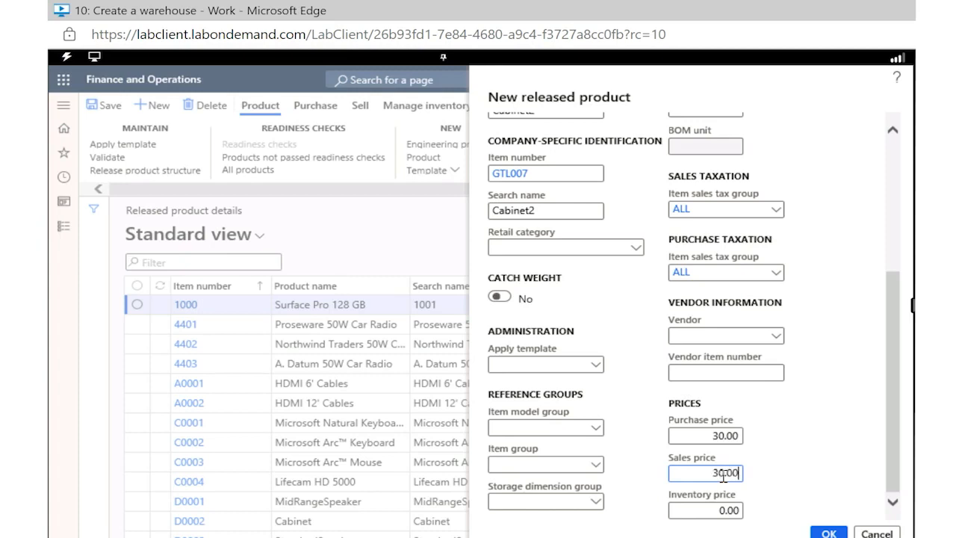
Fill in the reference groups with item model group FIFO, item group TV&Video and storage dimension group SiteWH
click(595, 430)
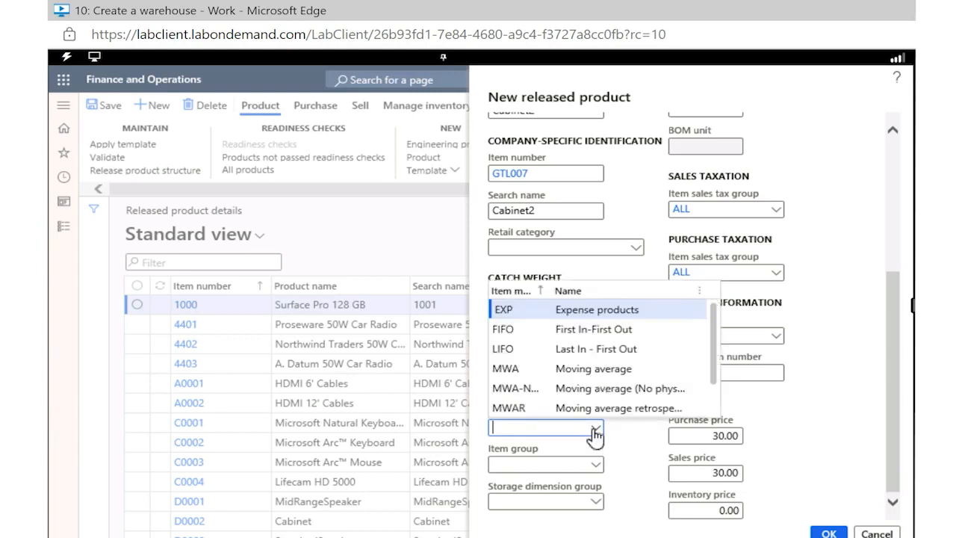
click(593, 333)
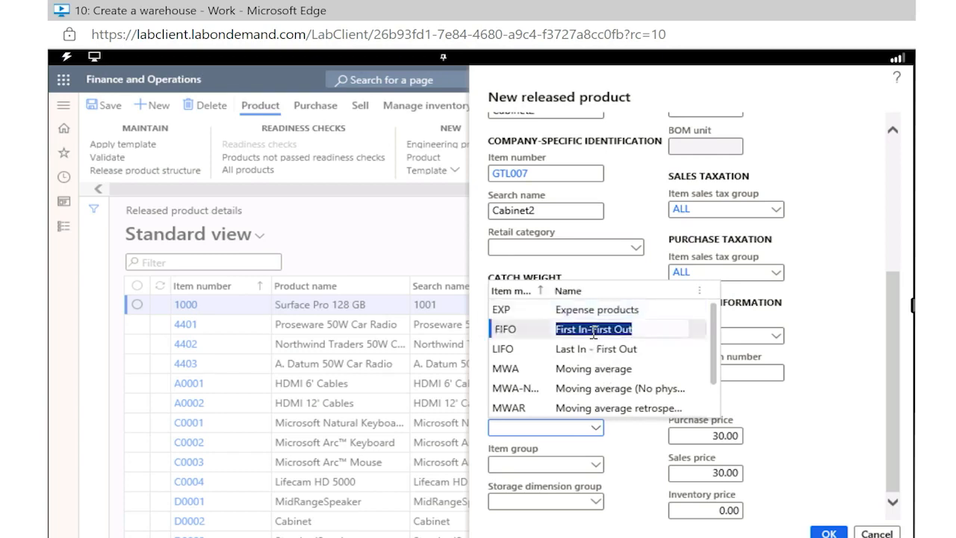
click(597, 468)
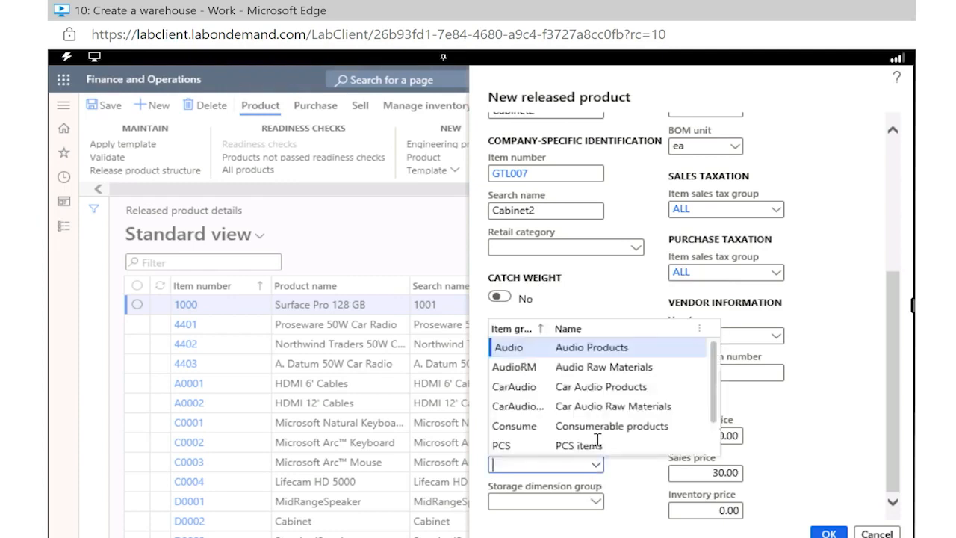
text(tv)
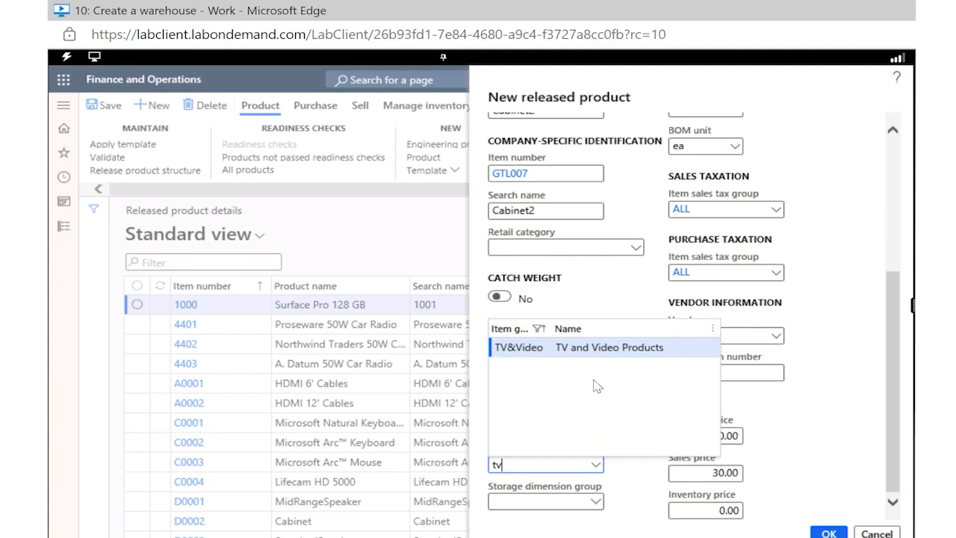
click(525, 351)
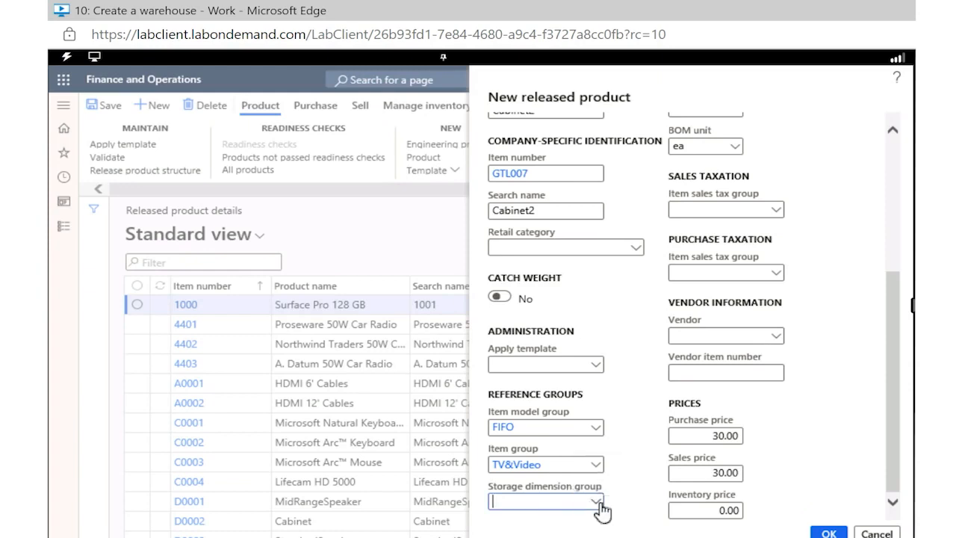
click(602, 511)
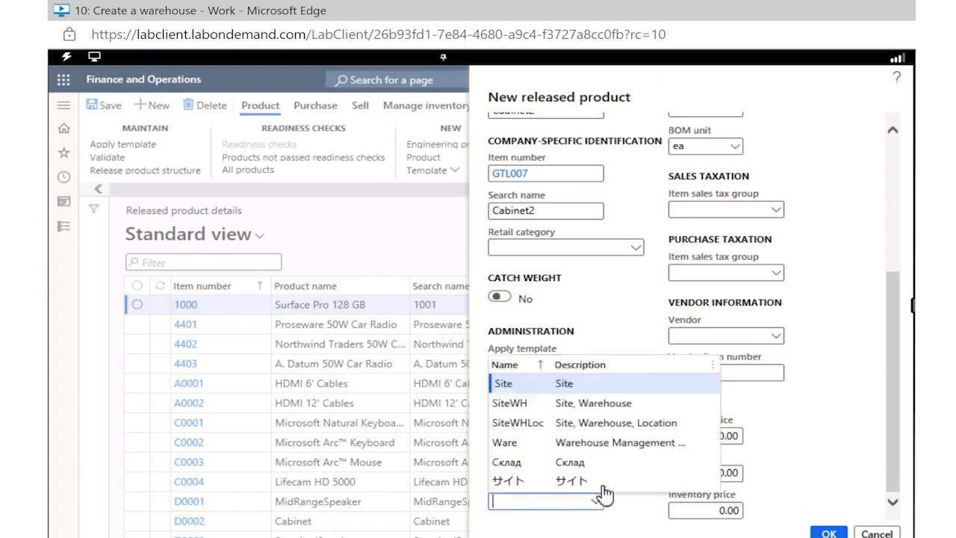
click(601, 403)
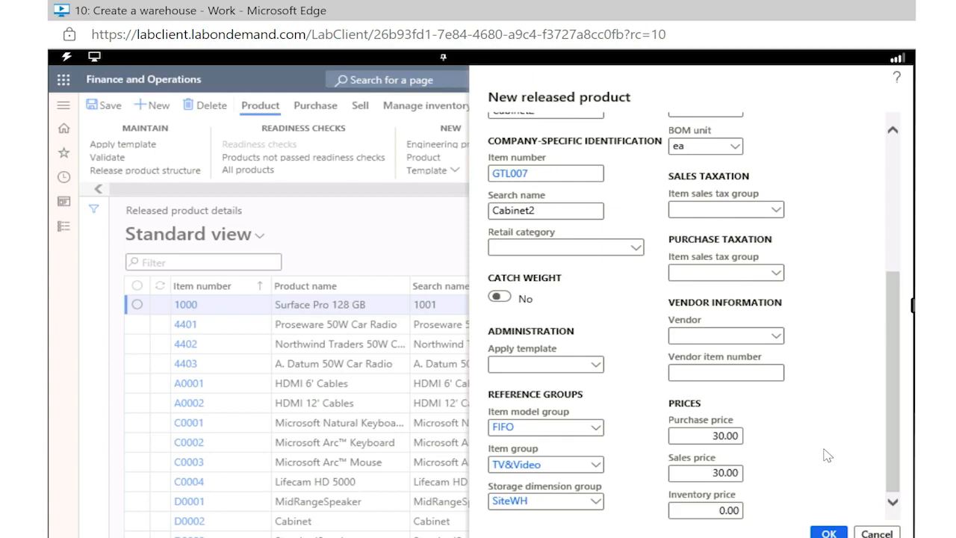
Create the released product GTL007 and validate its field values
click(820, 534)
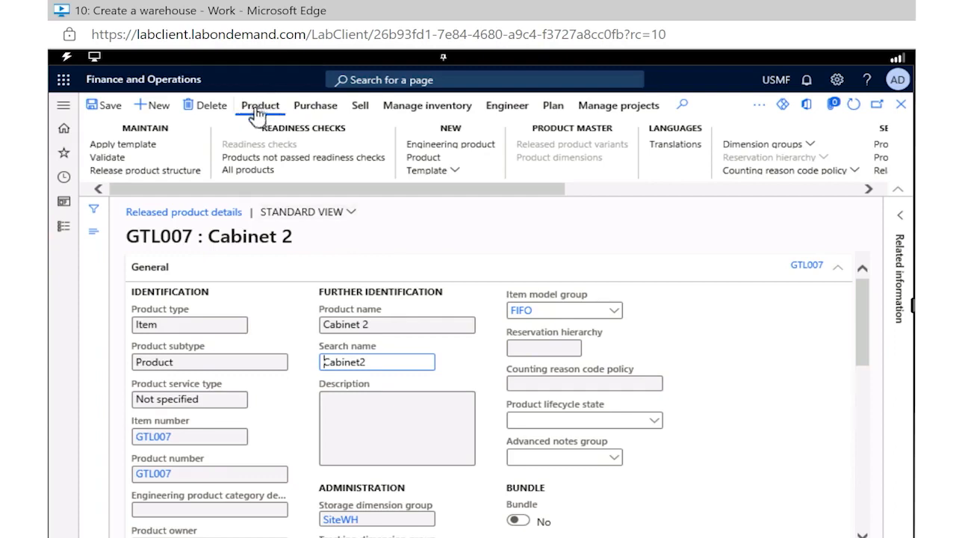
click(107, 159)
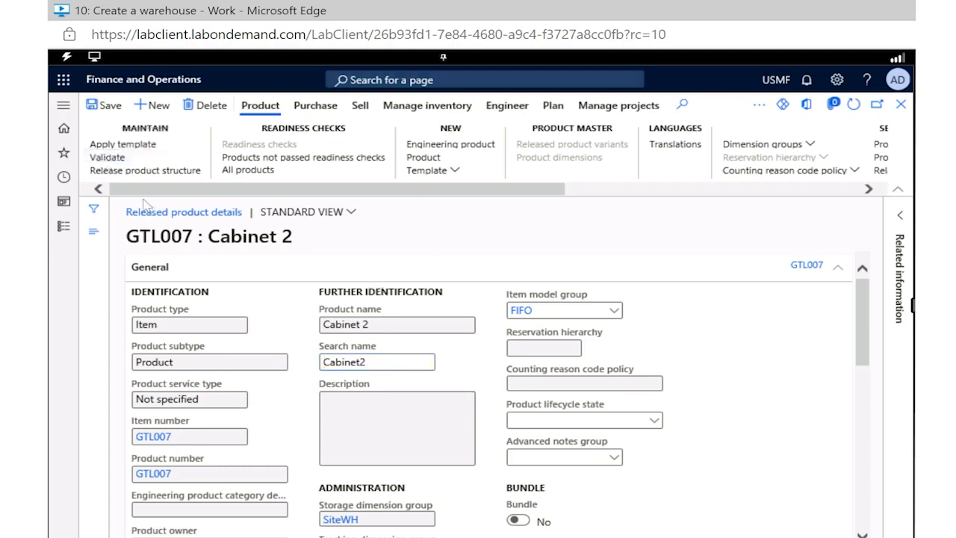
click(112, 159)
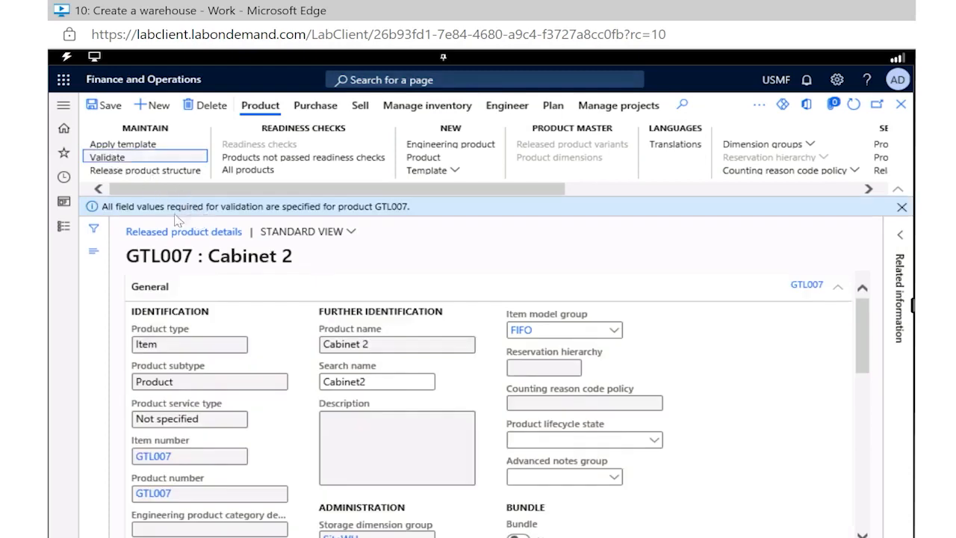
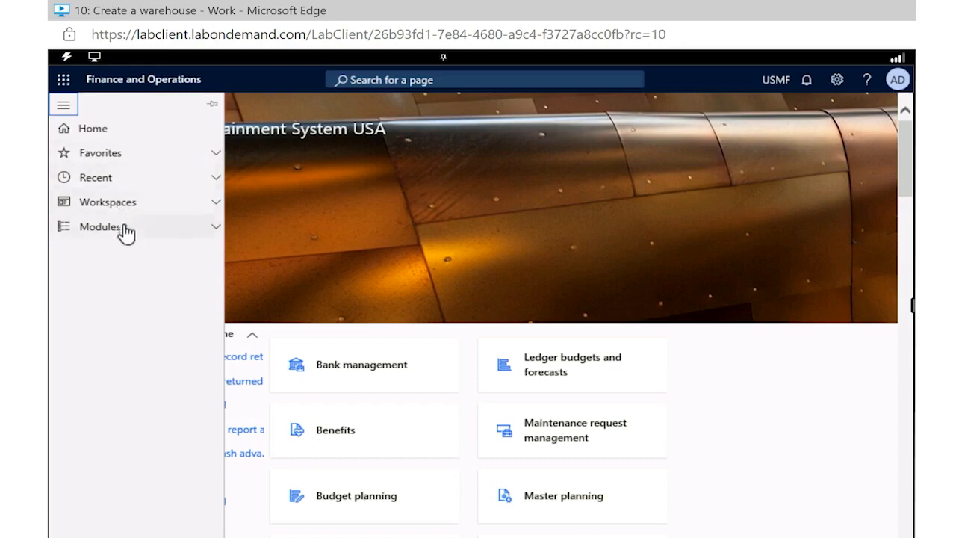
Open the list of all purchase orders in the Procurement and sourcing module
click(122, 230)
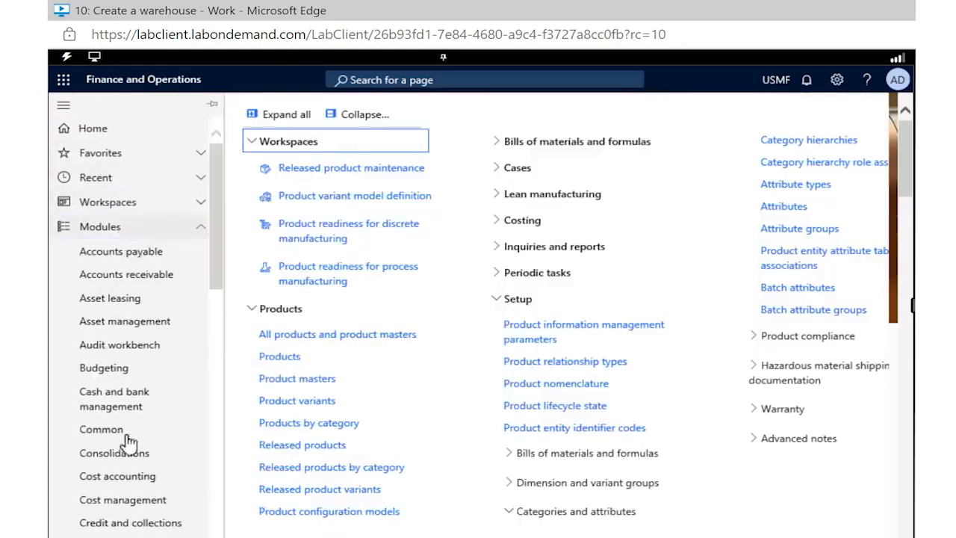
scroll(131, 449, down, 3)
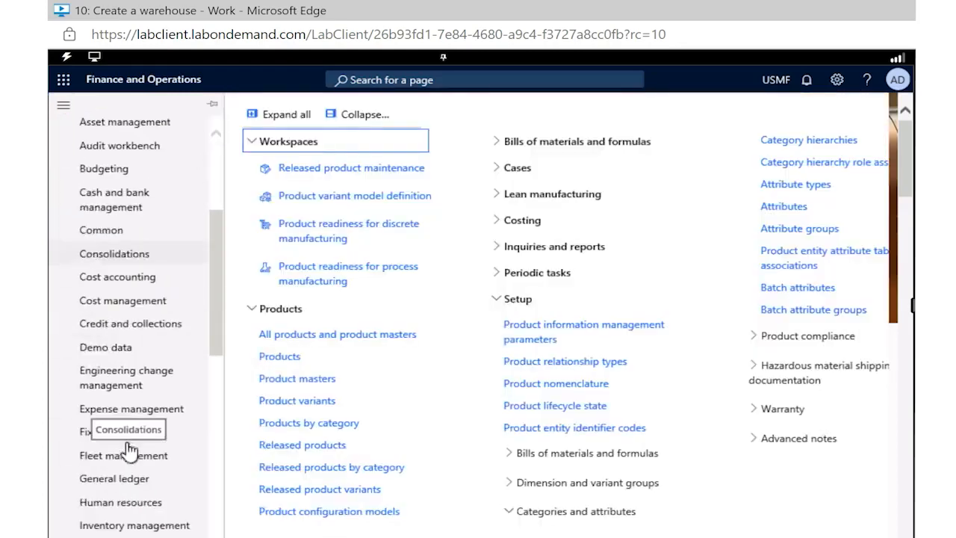
scroll(130, 448, down, 4)
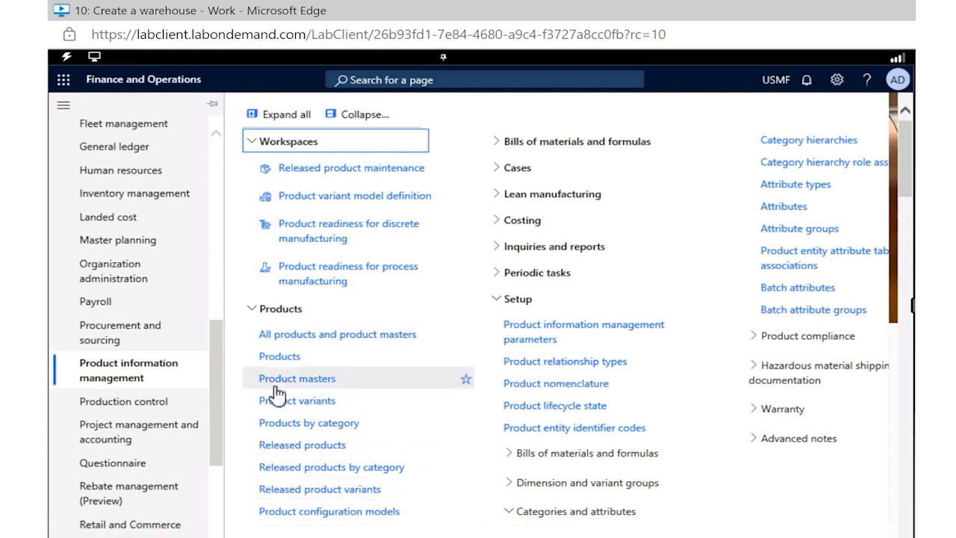
click(116, 333)
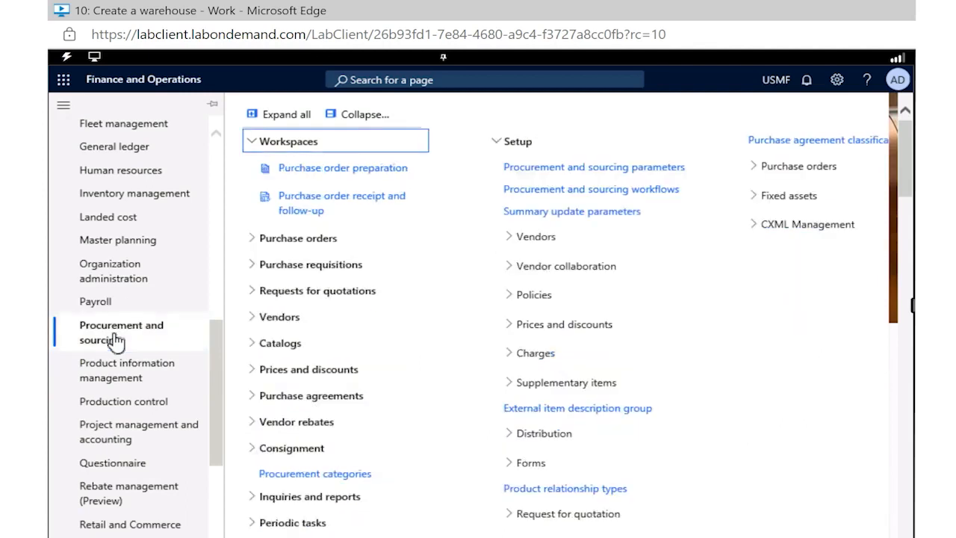
click(254, 241)
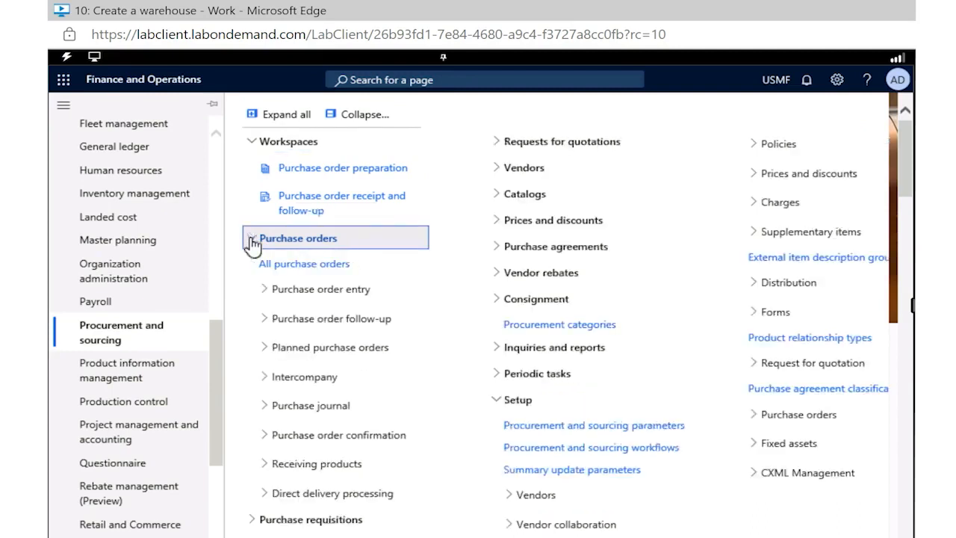
click(293, 274)
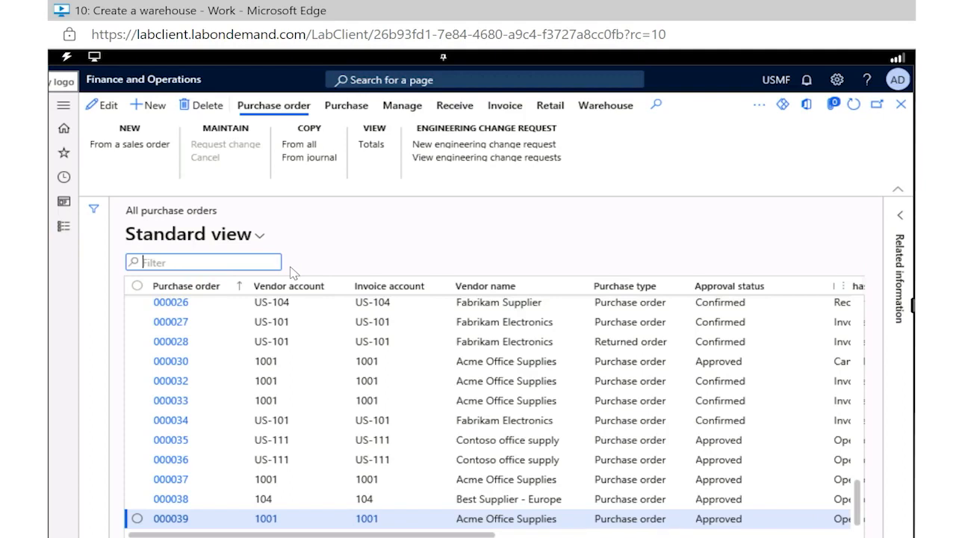
Start a new purchase order for vendor account US-101
click(143, 114)
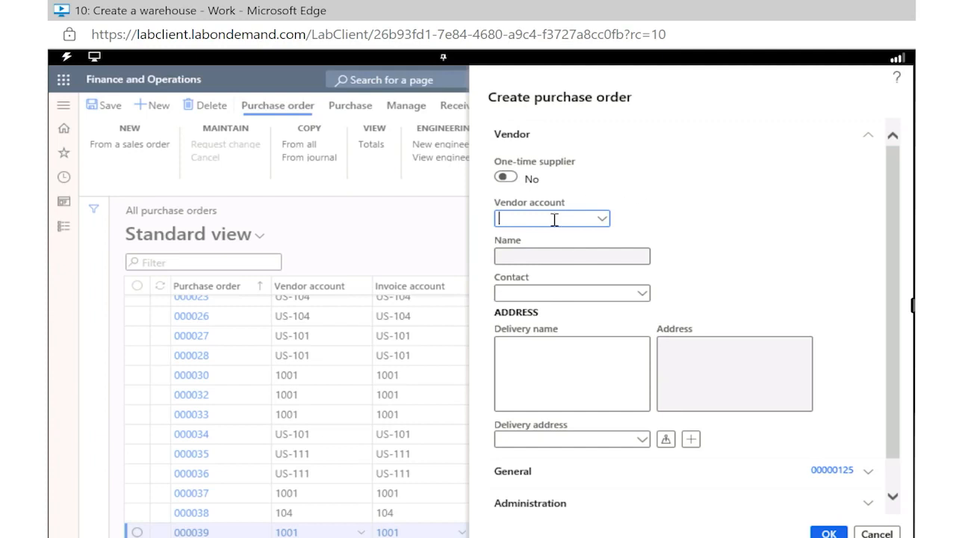
text(US-101)
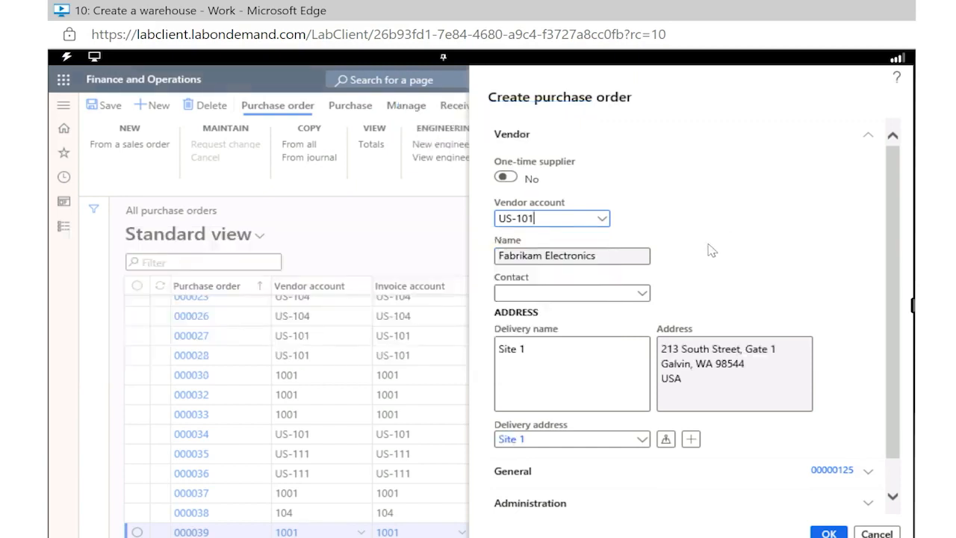
Review the new order's General details, including the available sites, without changing the site
scroll(715, 283, down, 1)
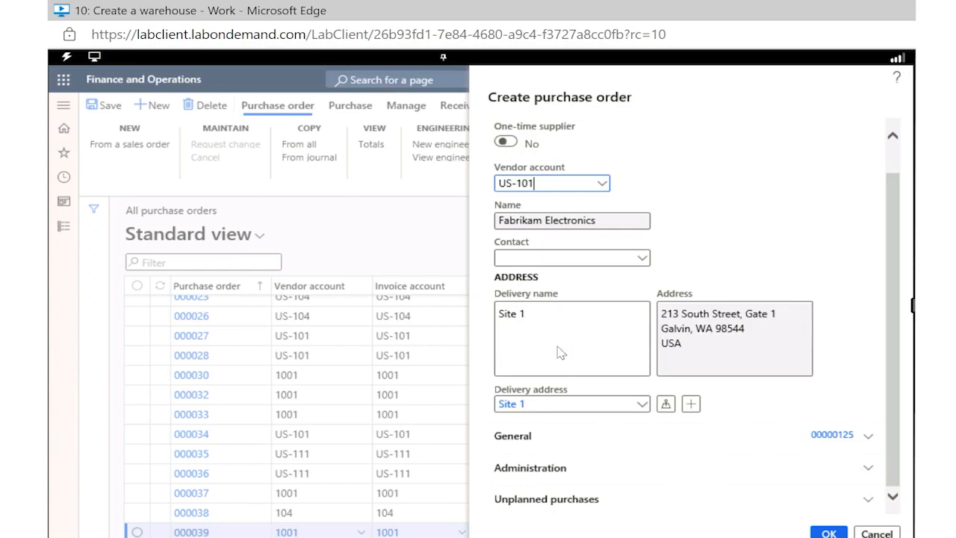
click(868, 439)
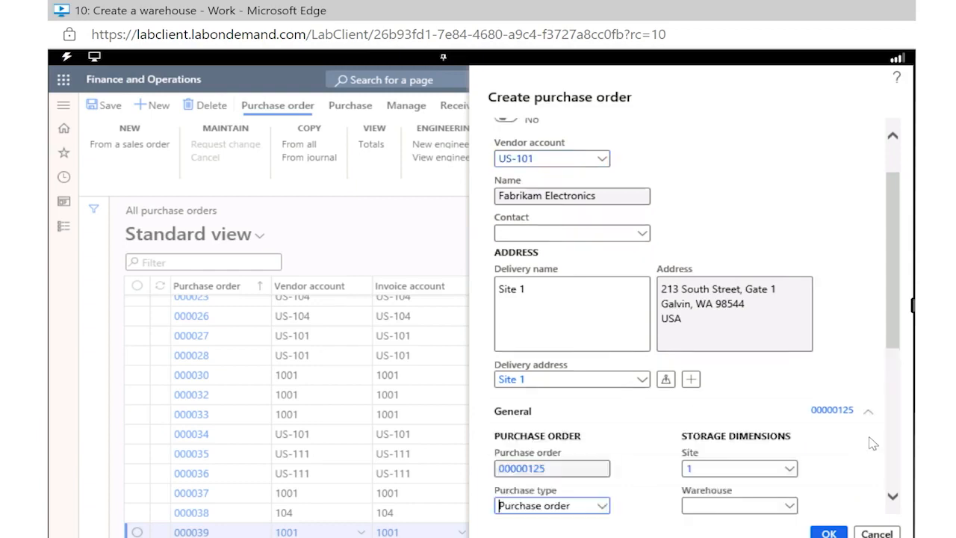
scroll(872, 443, down, 3)
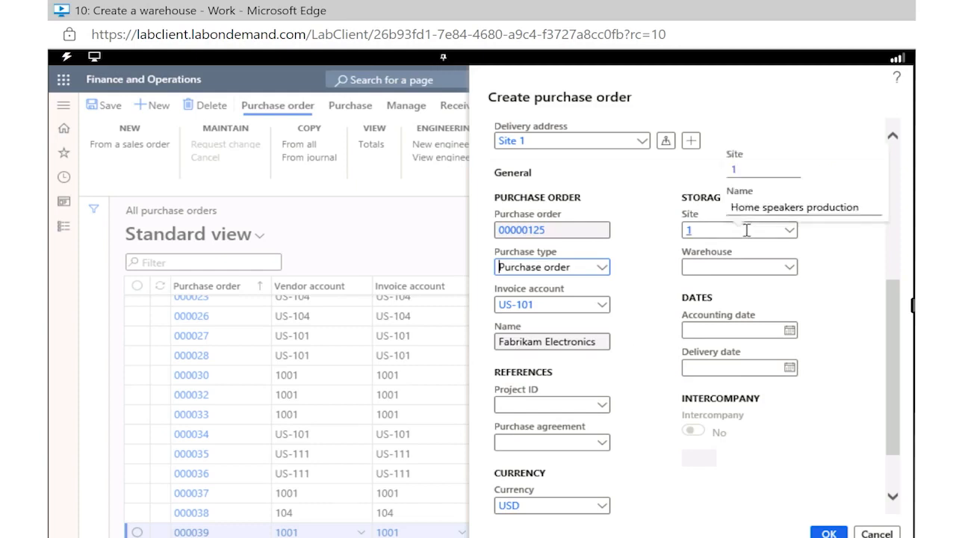
click(789, 231)
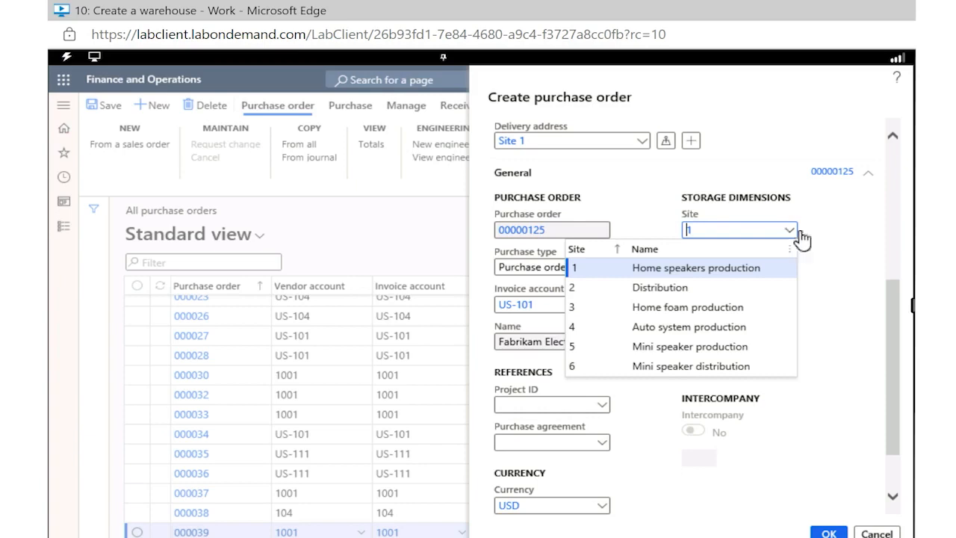
right_click(857, 254)
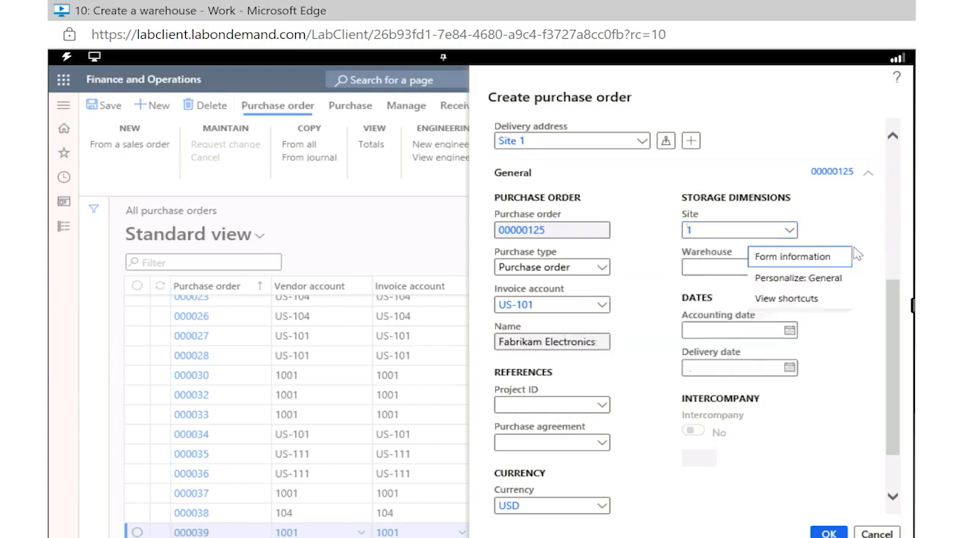
click(636, 423)
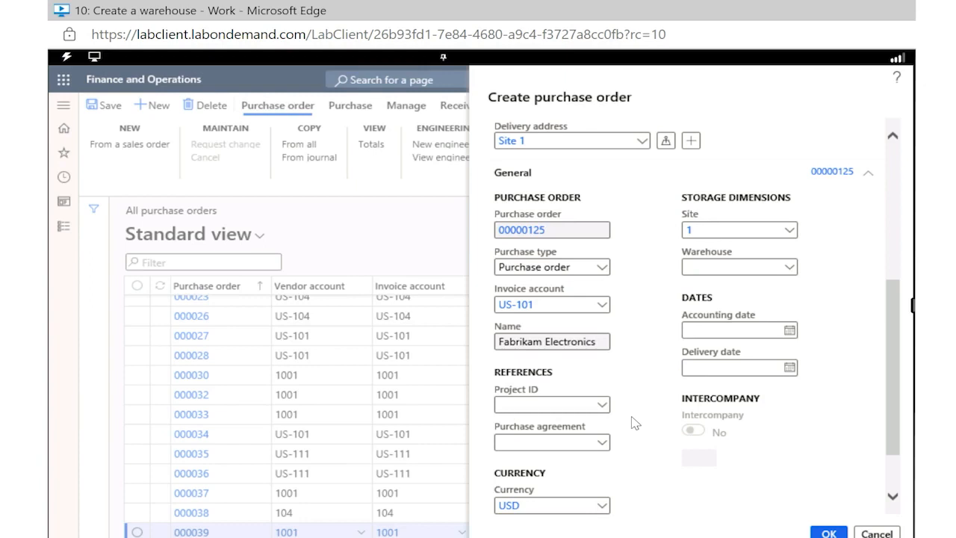
Review the Administration details and the available orderers without changing them, and create the purchase order
scroll(635, 365, down, 2)
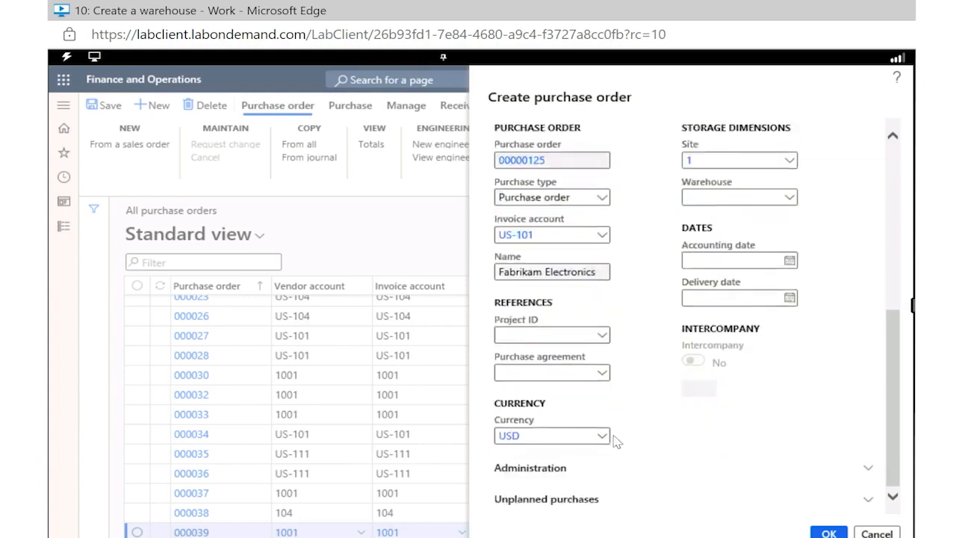
click(564, 477)
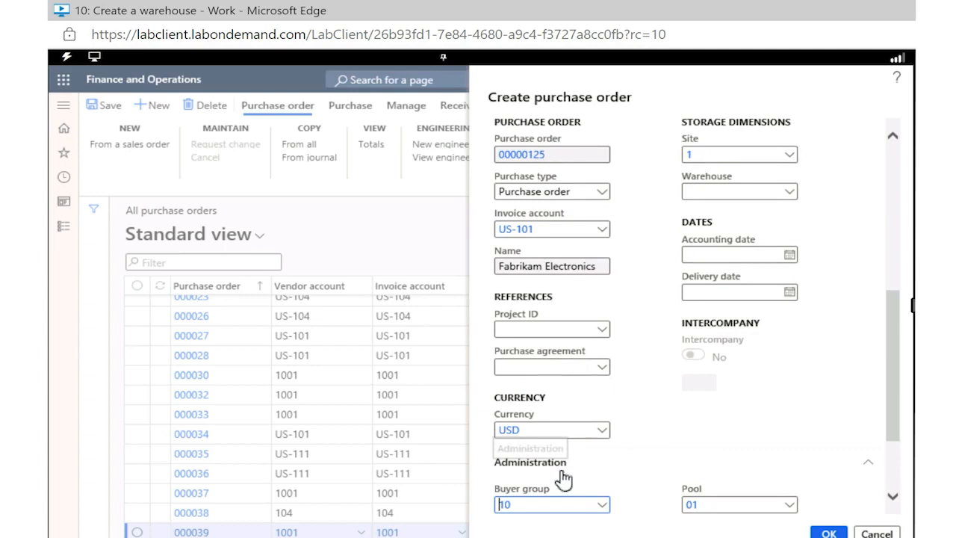
scroll(564, 478, down, 3)
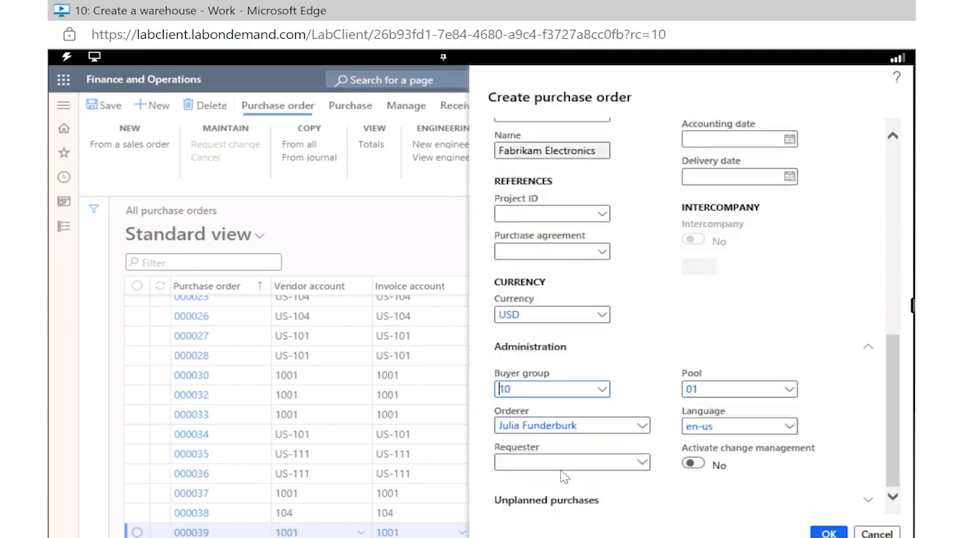
click(642, 426)
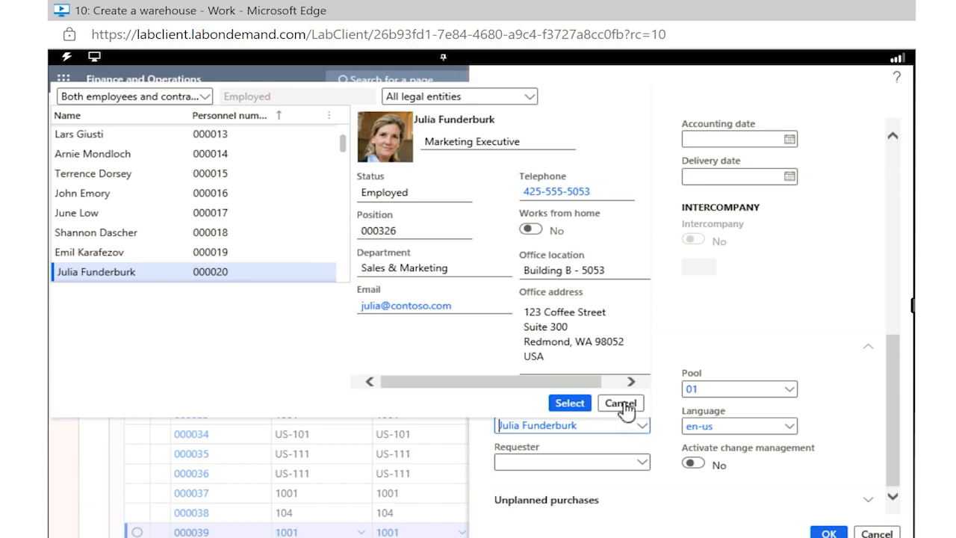
click(622, 404)
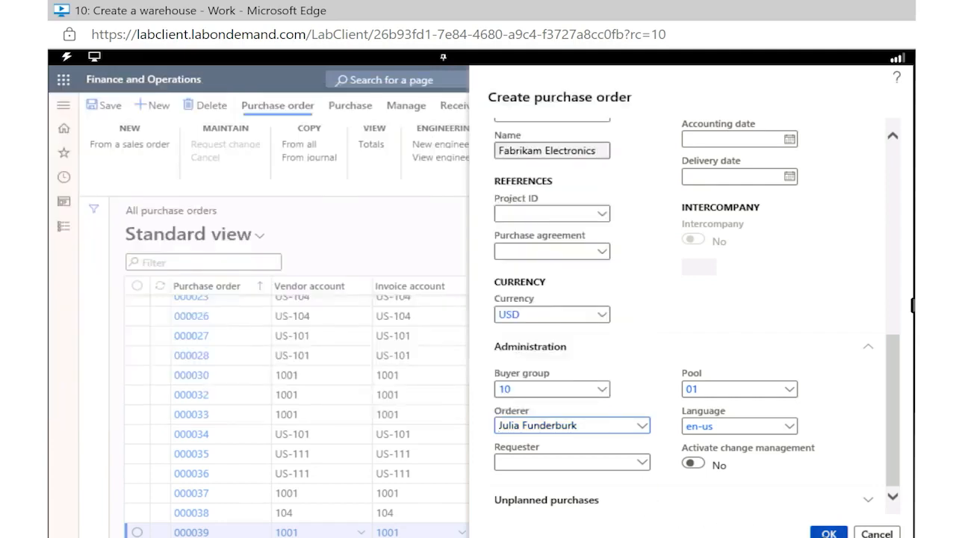
click(829, 533)
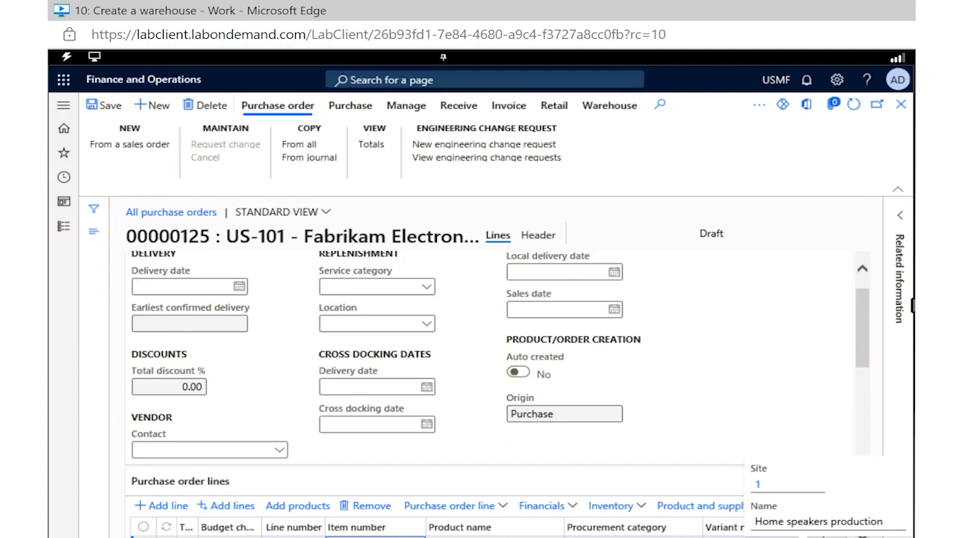
View the purchase order's header details and return to its purchase order lines
click(538, 238)
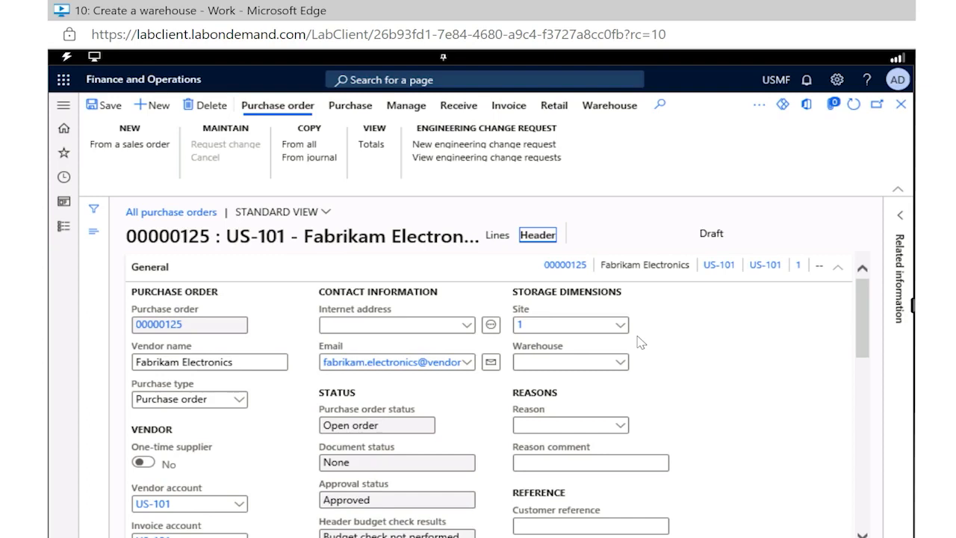
click(497, 236)
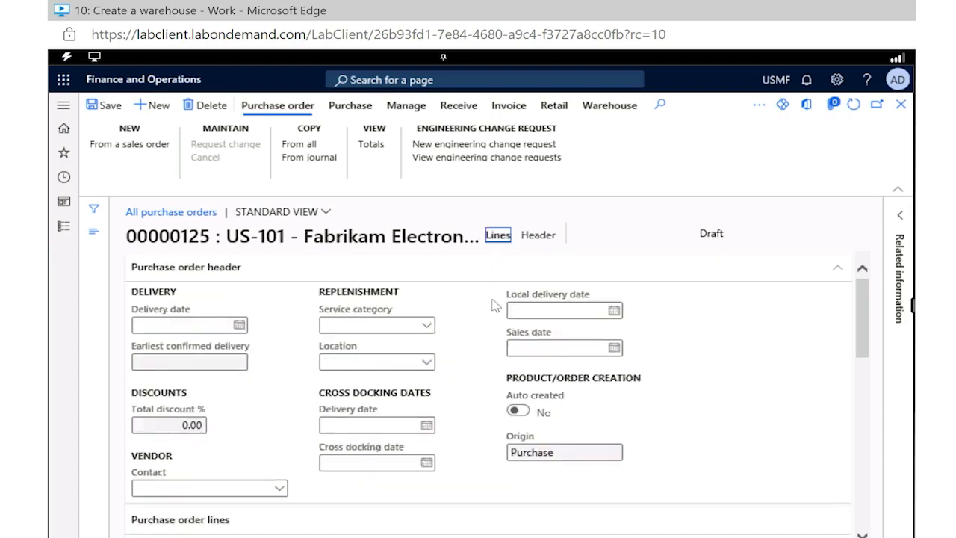
scroll(493, 304, down, 1)
scroll(493, 305, down, 1)
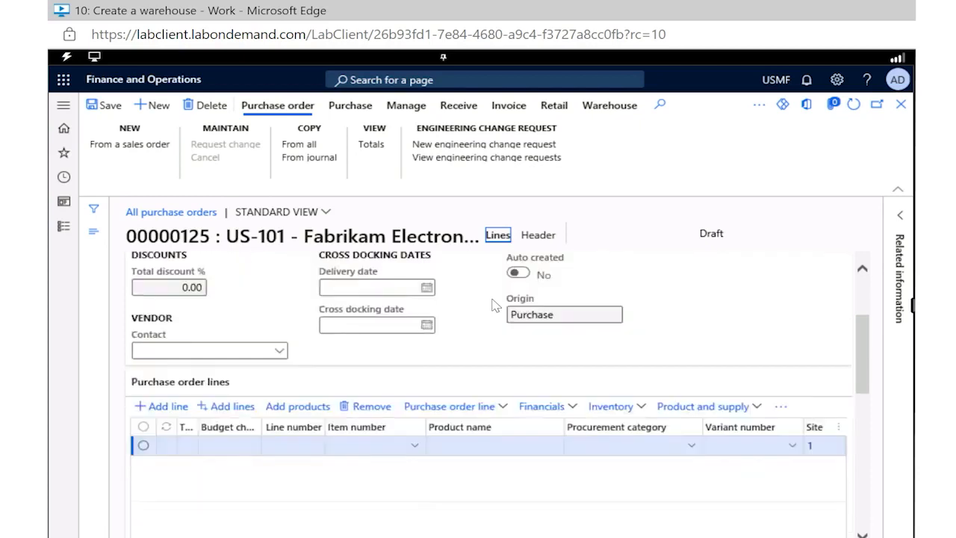
Add the Color product dimension to the dimensions displayed on the purchase order lines
click(499, 410)
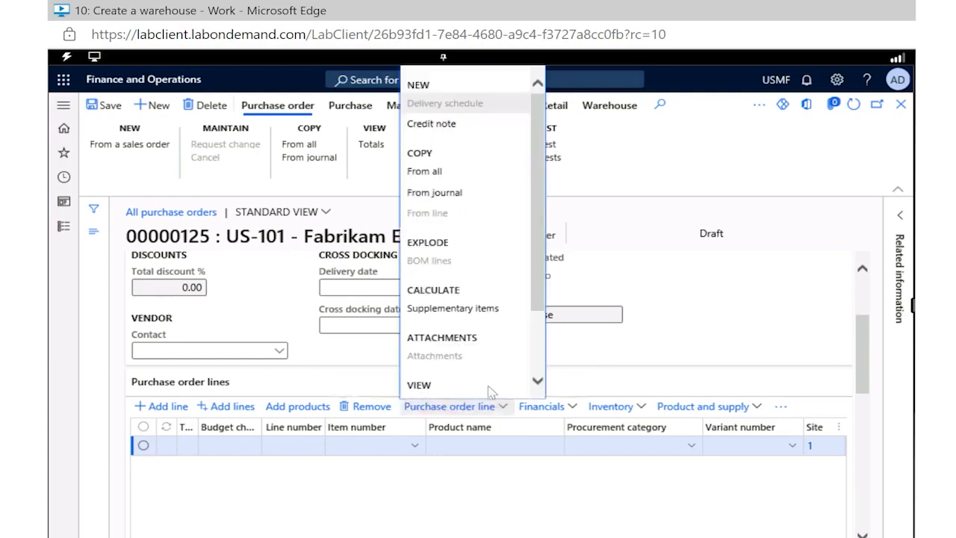
scroll(492, 331, down, 3)
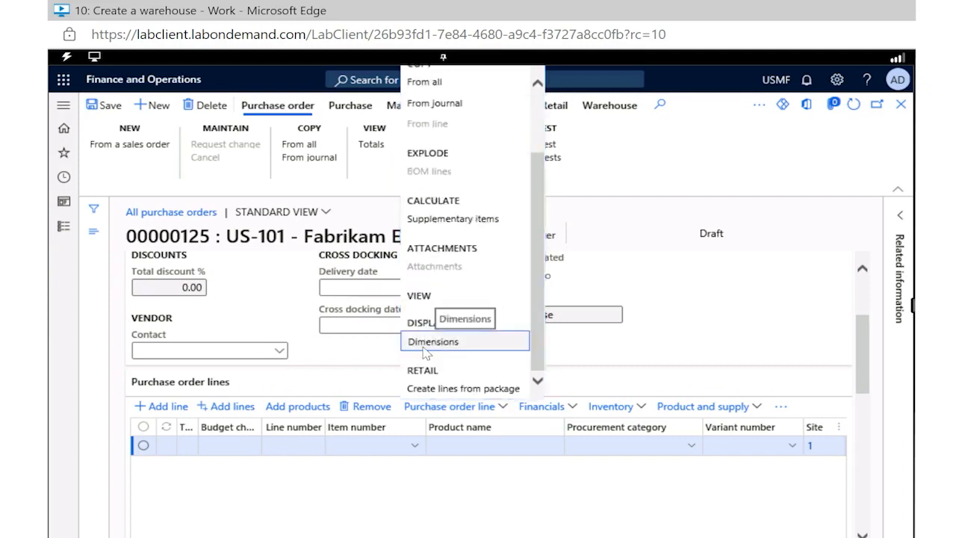
click(425, 345)
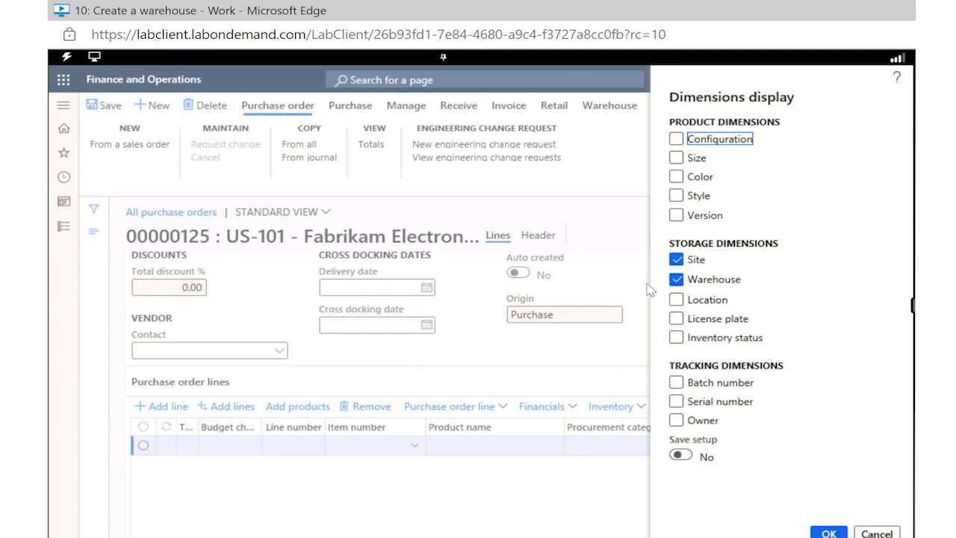
click(677, 177)
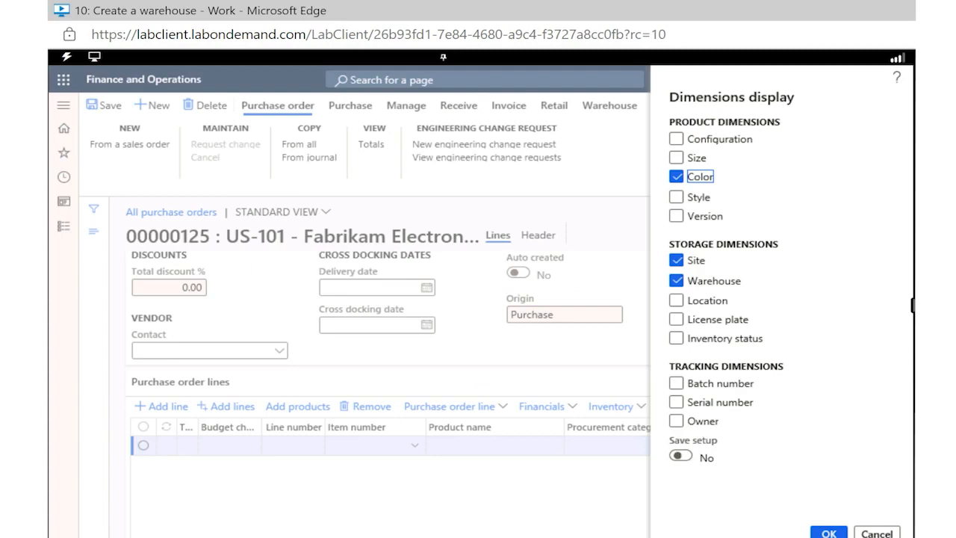
click(819, 534)
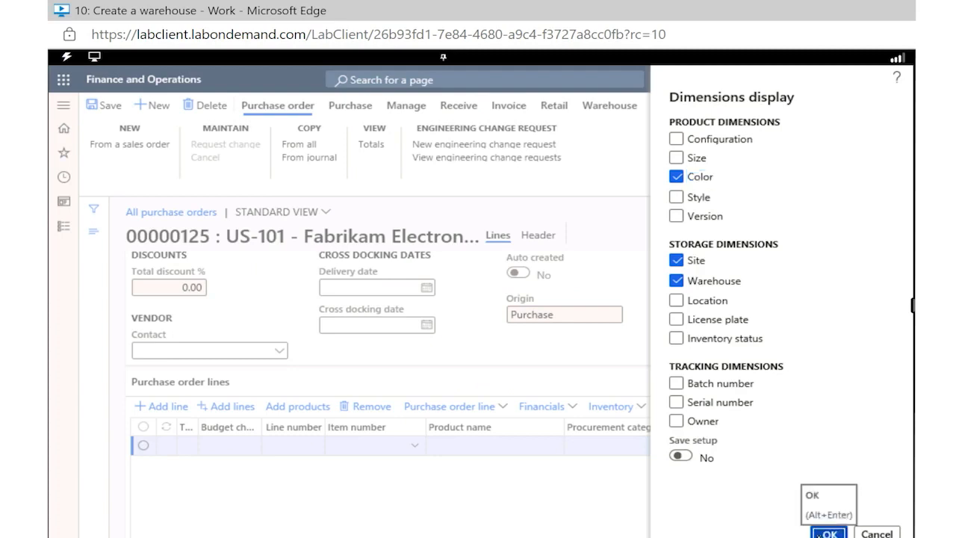
click(822, 534)
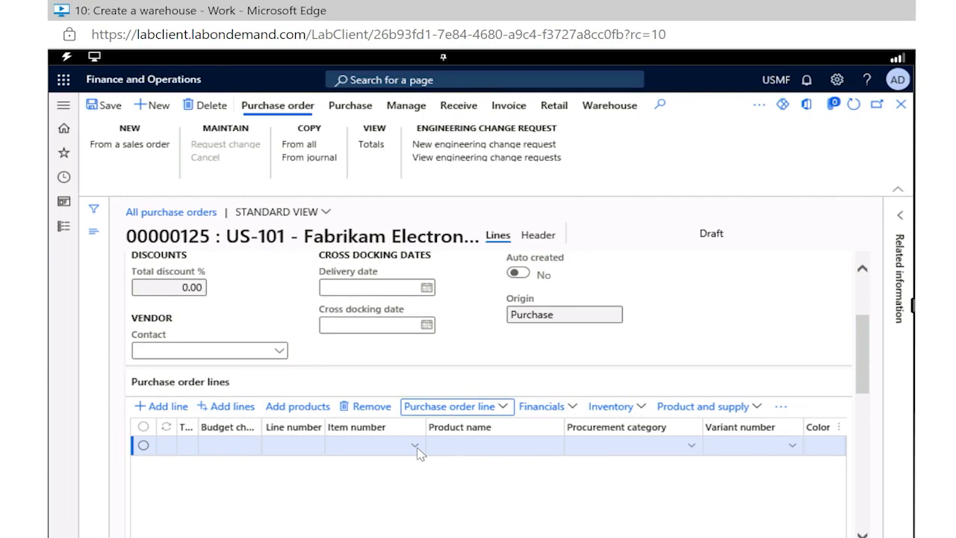
Set the first purchase order line's item number to T0004
click(376, 447)
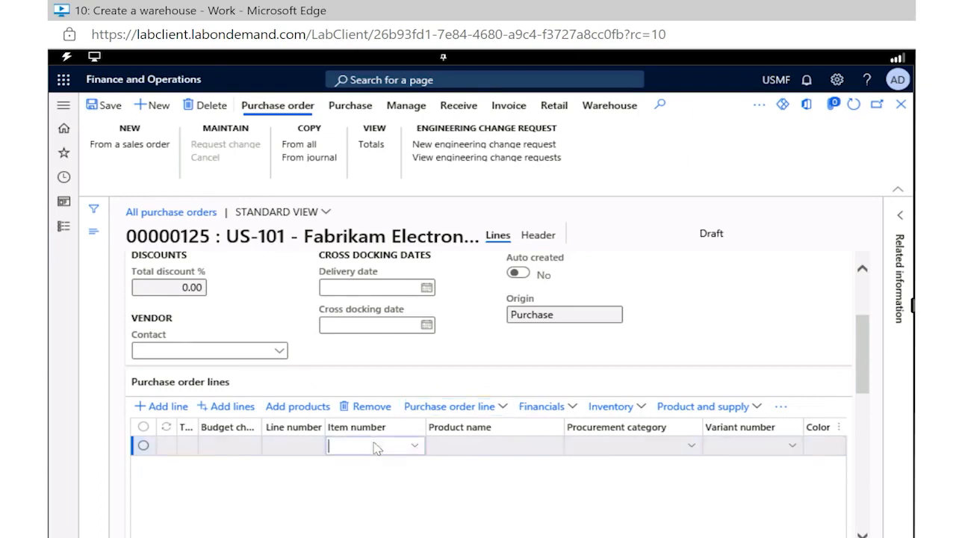
text(I)
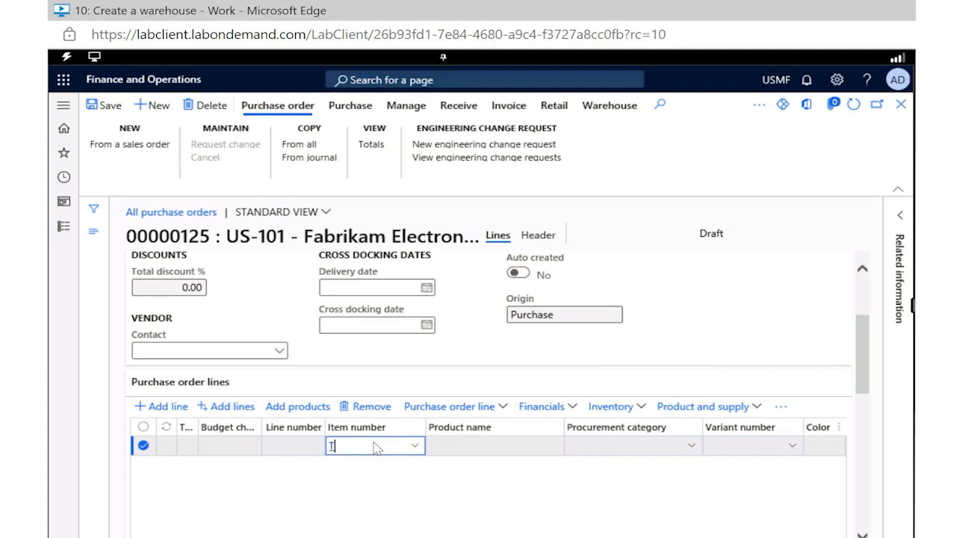
text(0004)
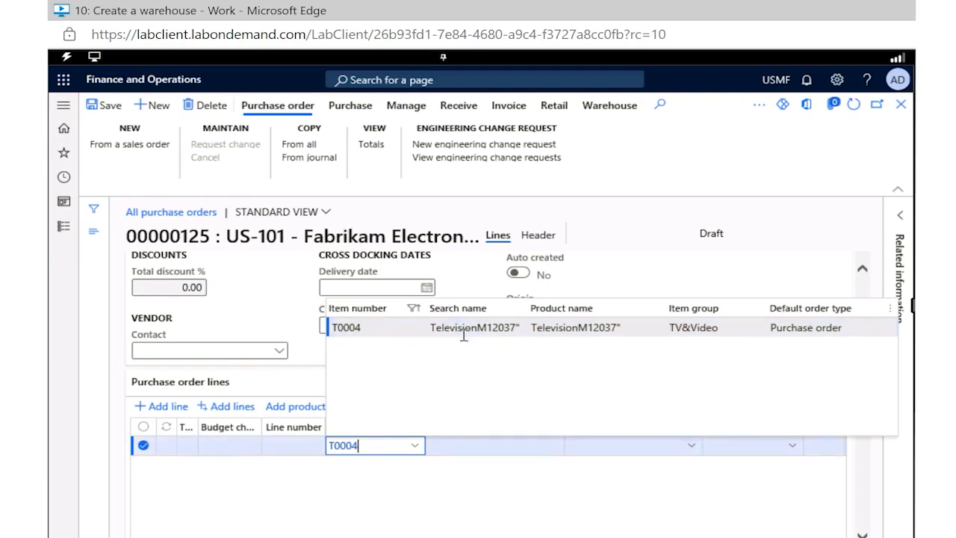
click(367, 332)
click(401, 331)
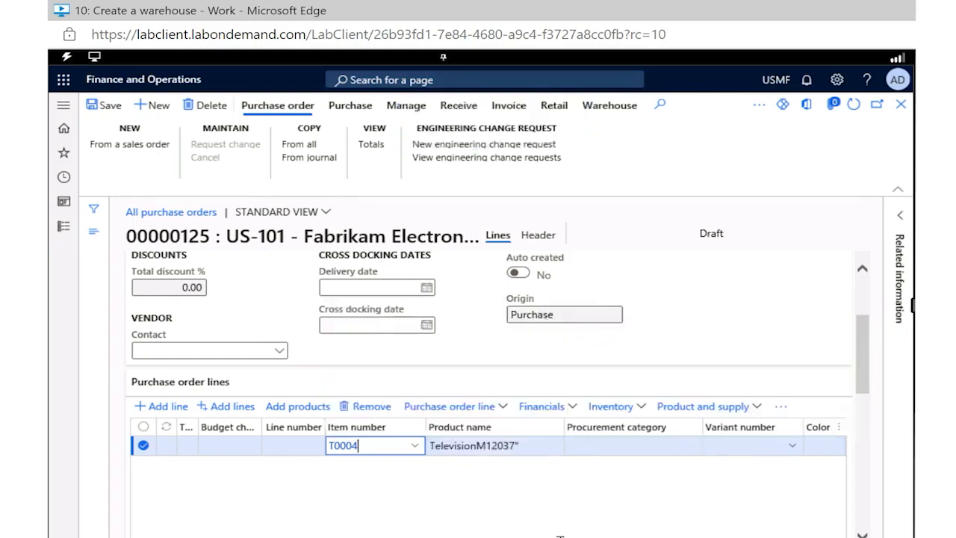
scroll(593, 529, down, 2)
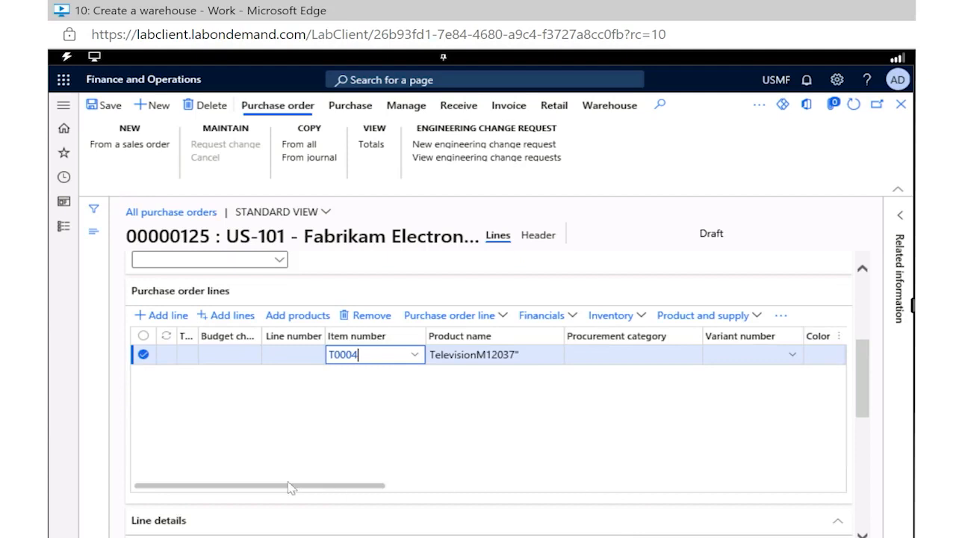
Set the color of the purchase order line for item T0004 to Silver
drag(289, 486, 444, 498)
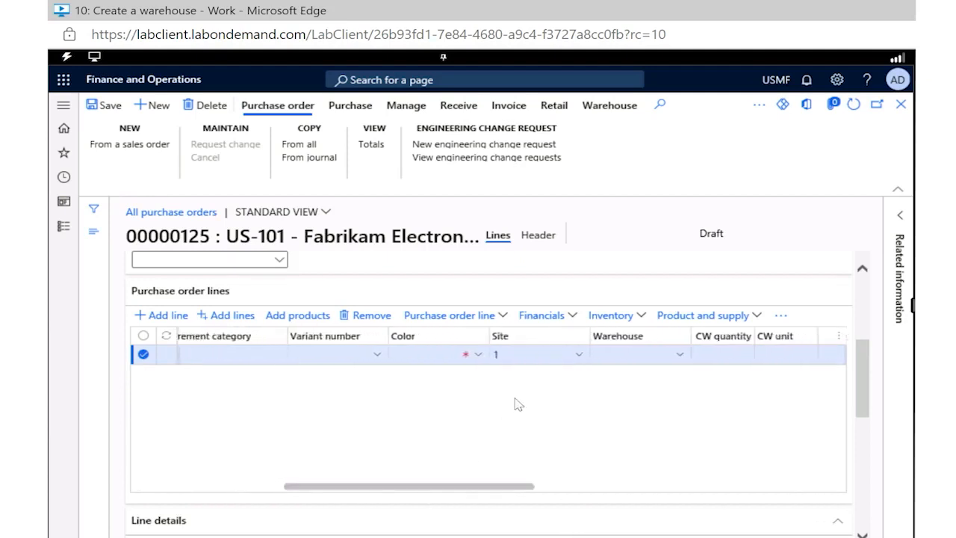
click(475, 360)
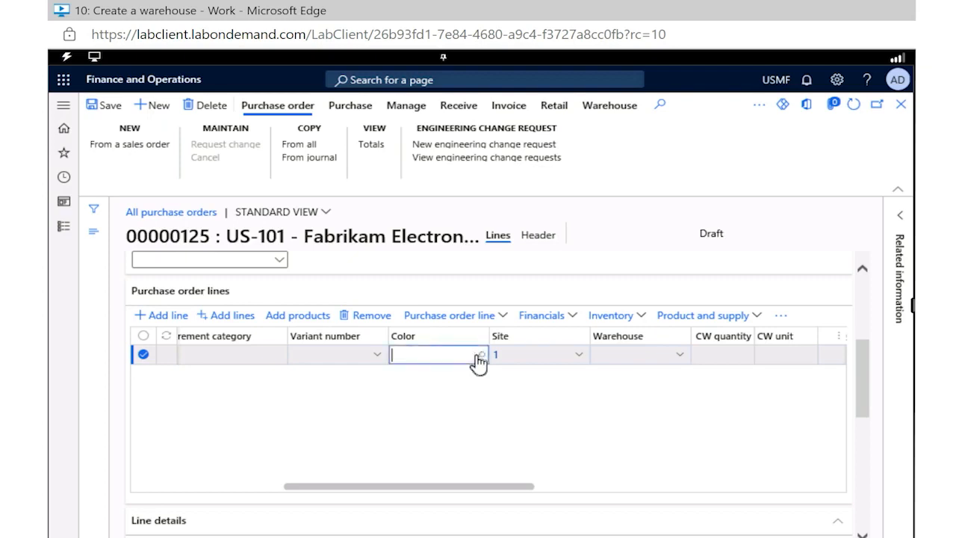
click(478, 356)
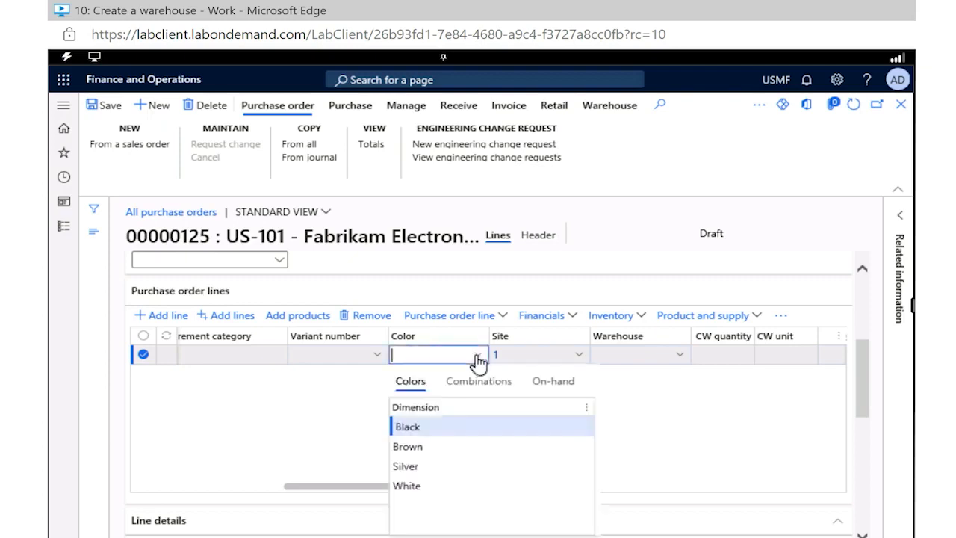
click(424, 465)
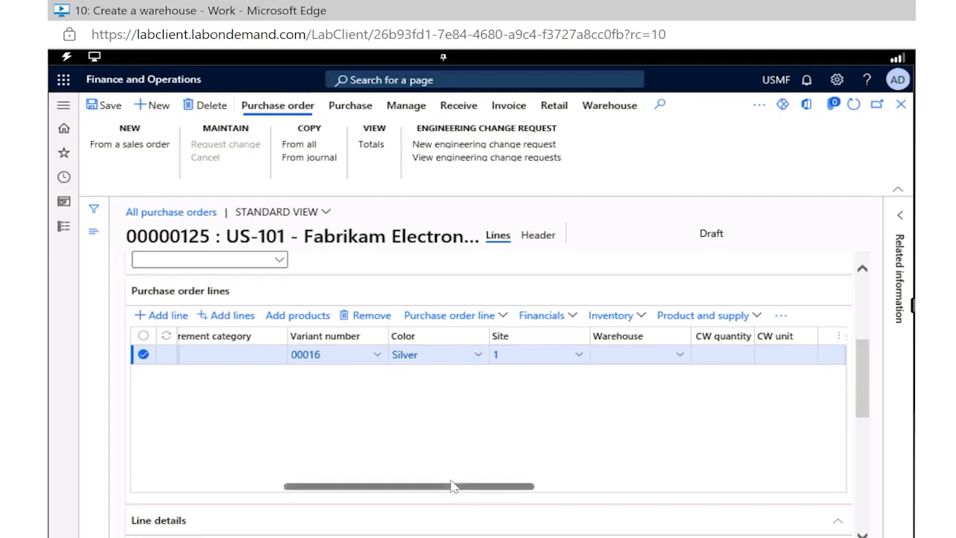
Examine the purchase order line's quantity, unit and price, and open the delivery information in its line details
drag(452, 486, 603, 495)
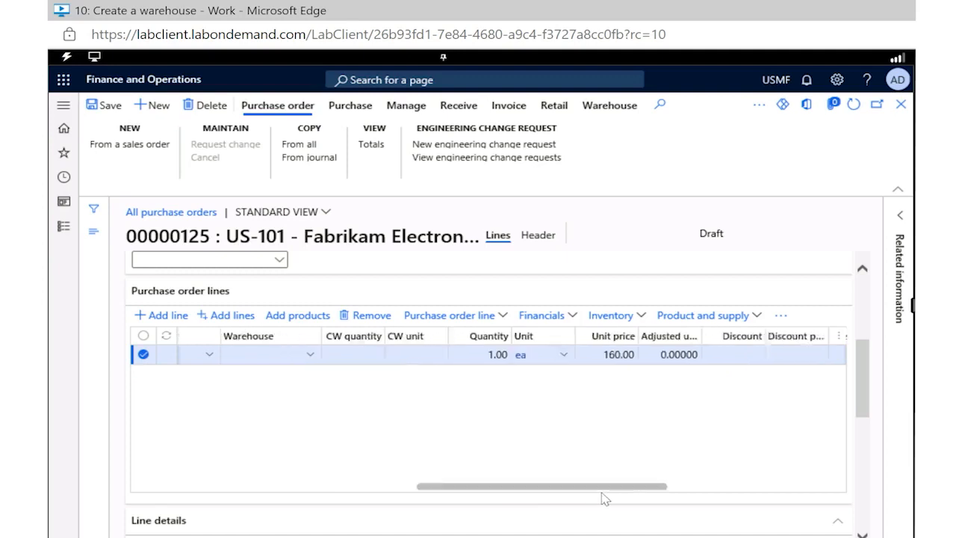
click(449, 355)
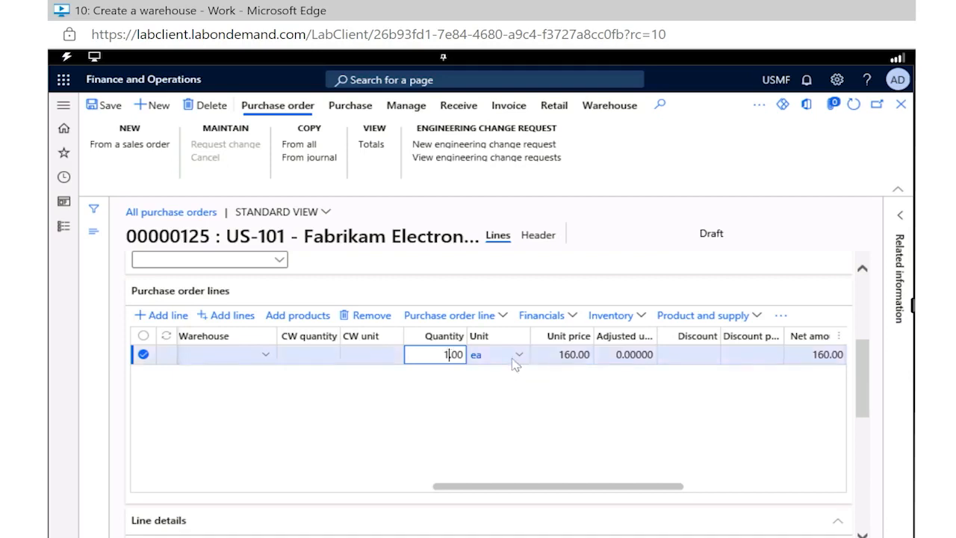
scroll(636, 404, down, 3)
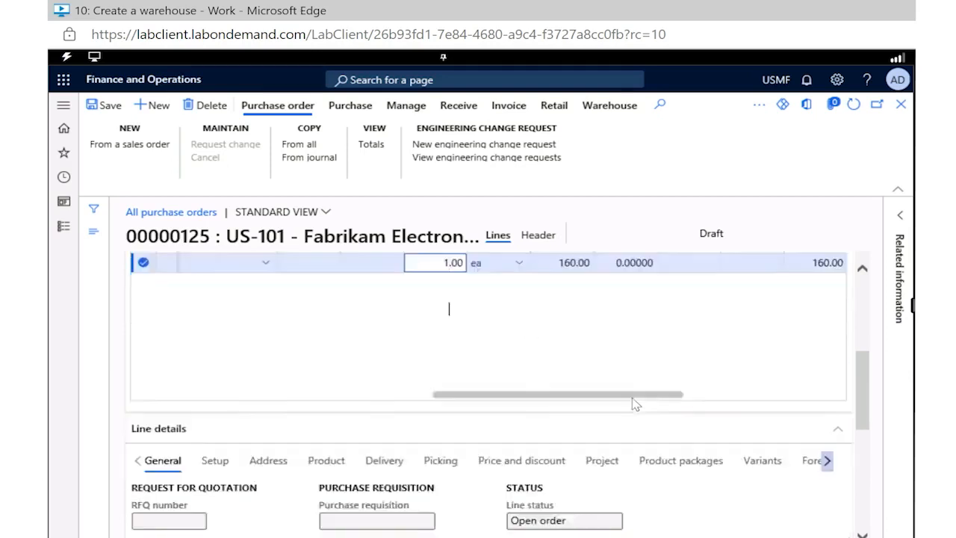
scroll(636, 404, down, 1)
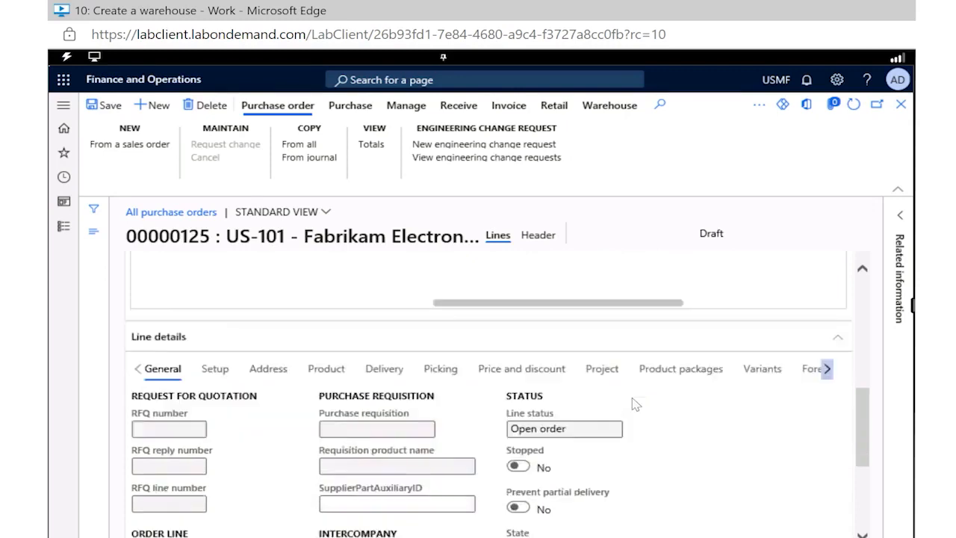
scroll(636, 404, down, 3)
scroll(636, 404, down, 1)
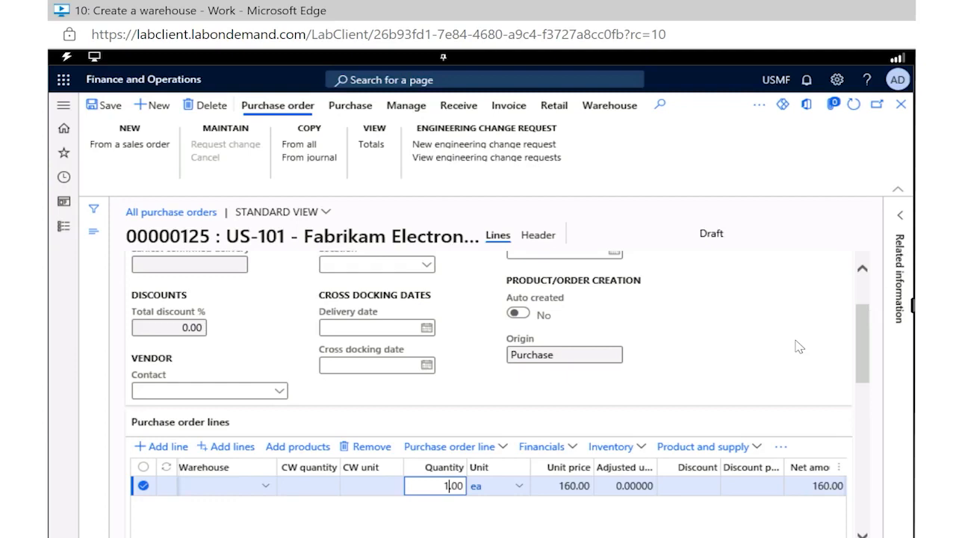
scroll(798, 346, down, 1)
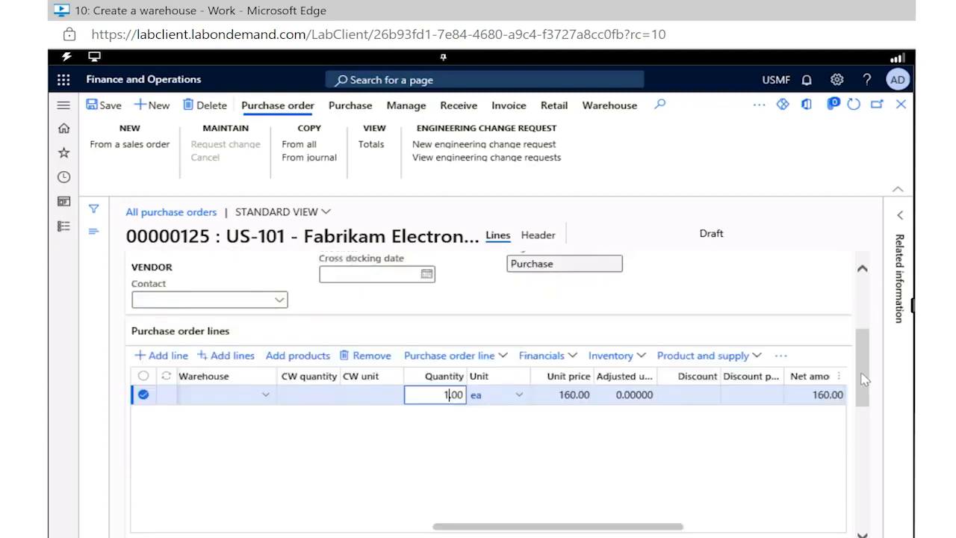
scroll(865, 401, down, 2)
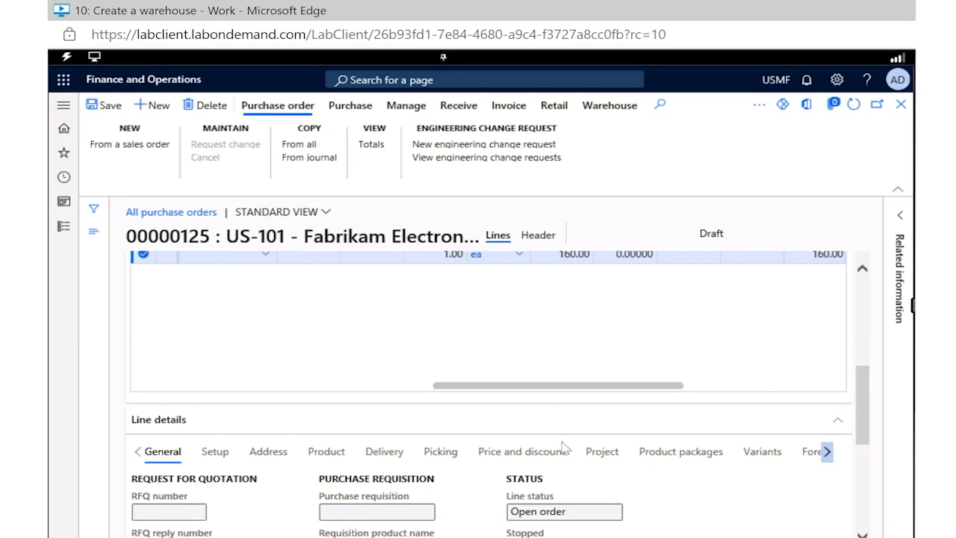
scroll(560, 449, down, 1)
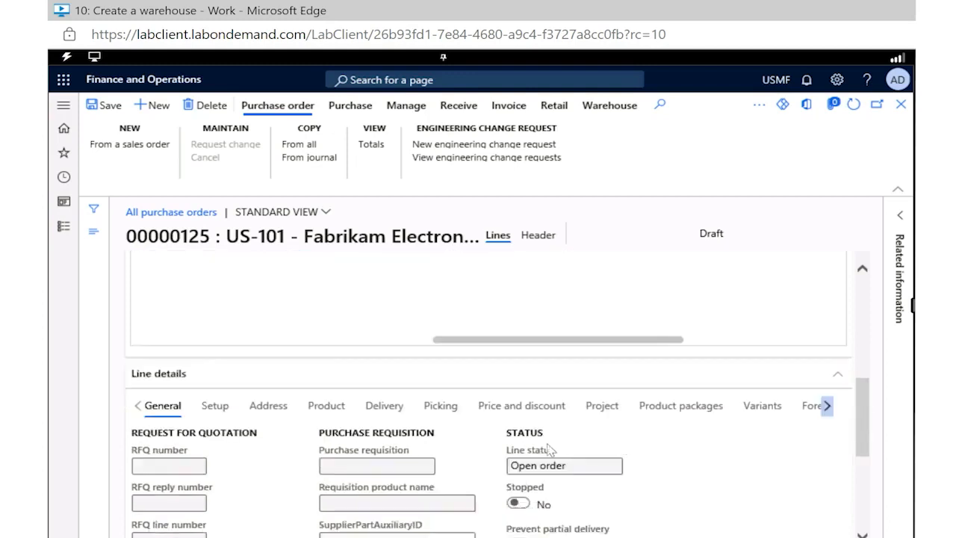
scroll(417, 423, down, 1)
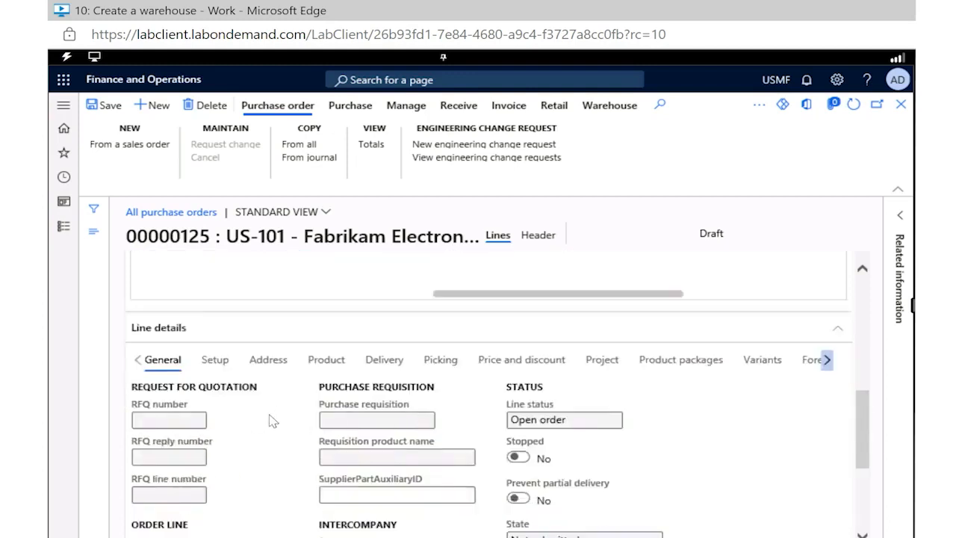
scroll(272, 418, down, 2)
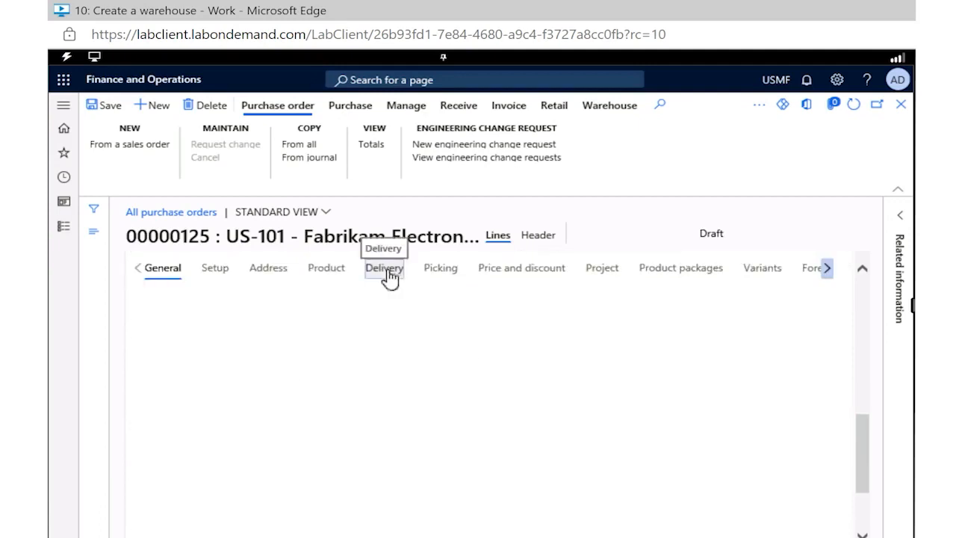
click(387, 270)
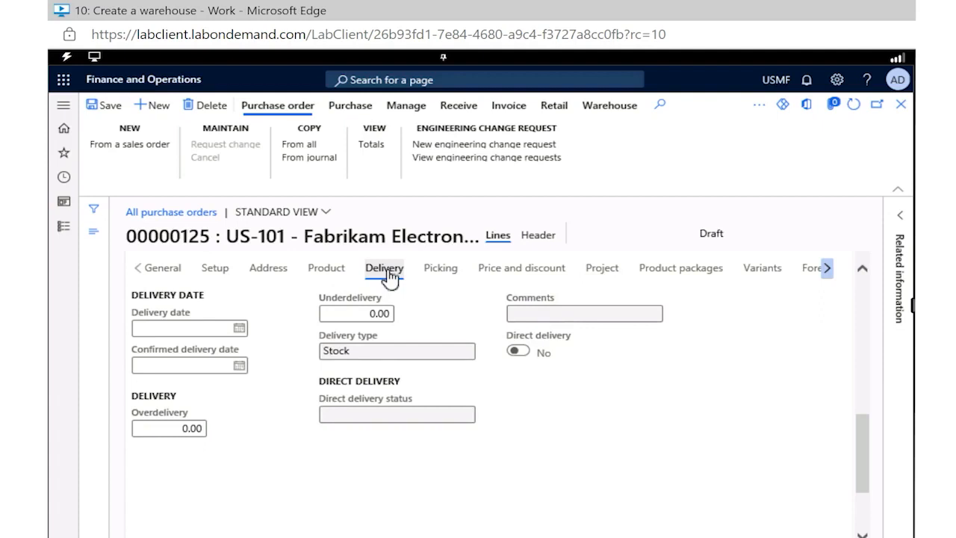
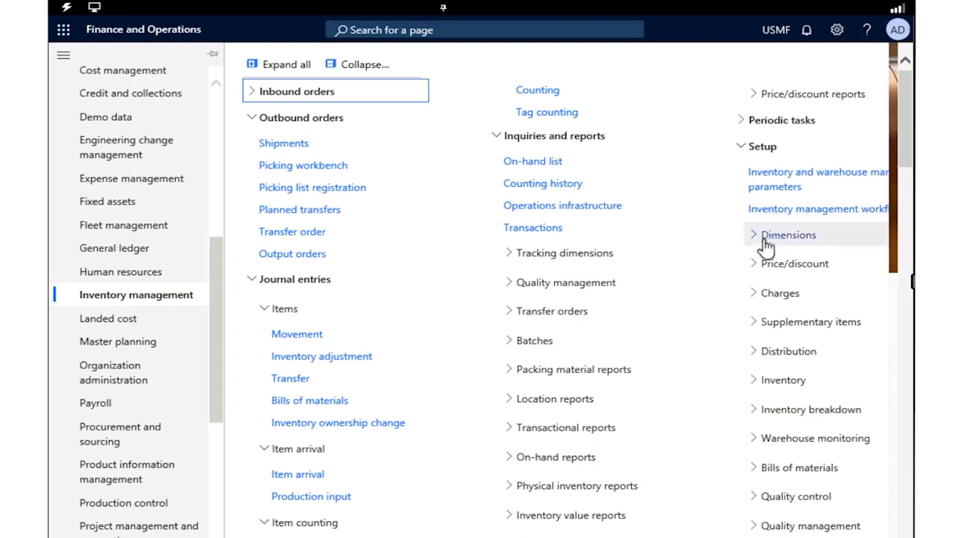
Create a new inventory management warehouse with ID 101, name Overflow Warehouse and site 3, Home foam production
click(756, 416)
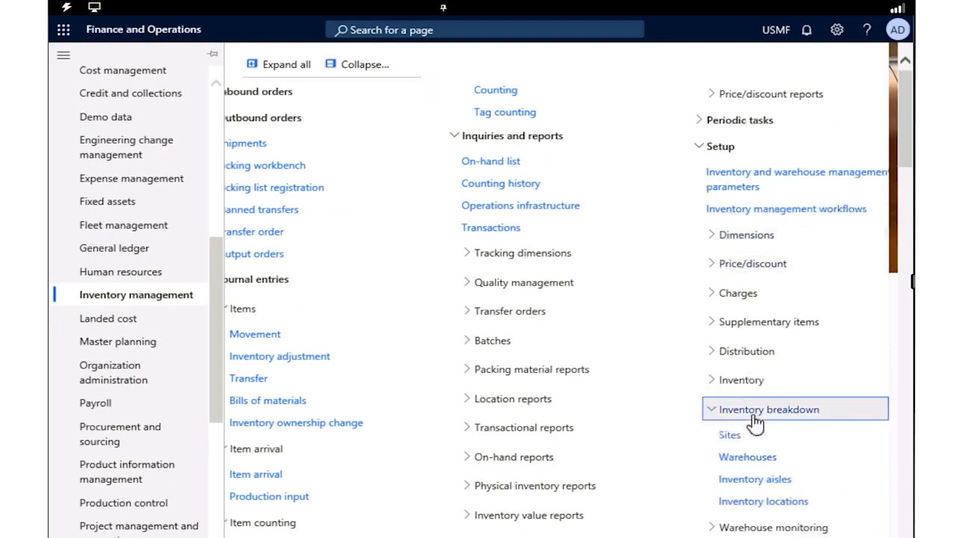
click(747, 459)
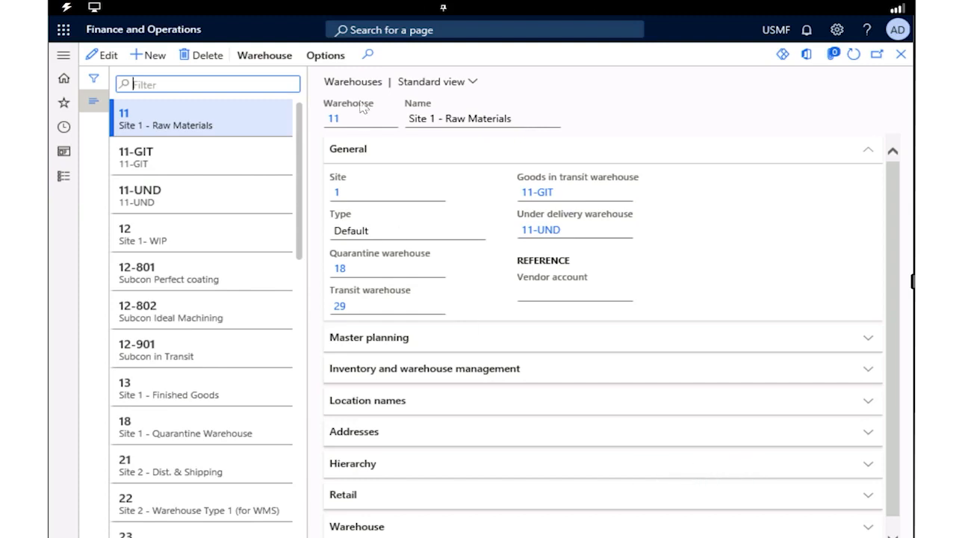
click(157, 59)
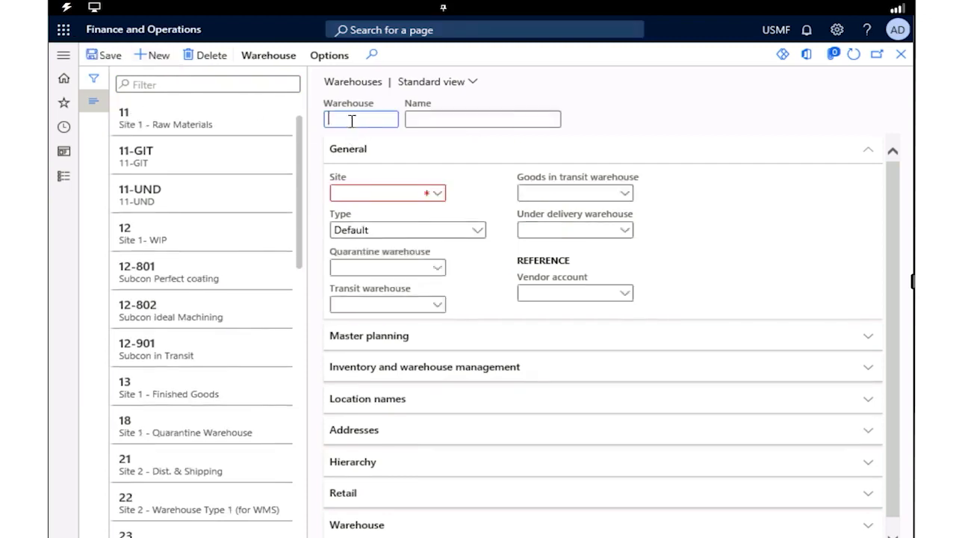
text(101)
click(451, 122)
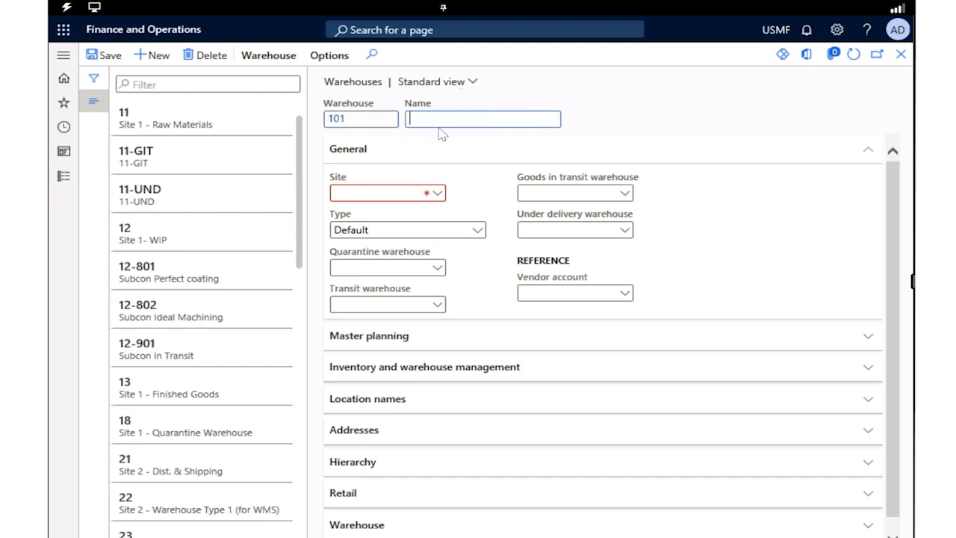
text(Overflow Warehouse)
click(439, 196)
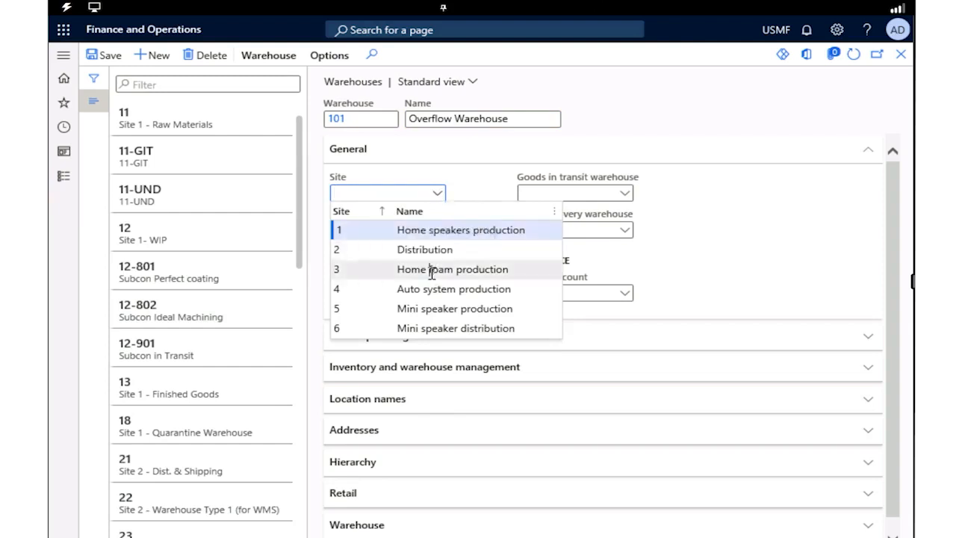
click(434, 274)
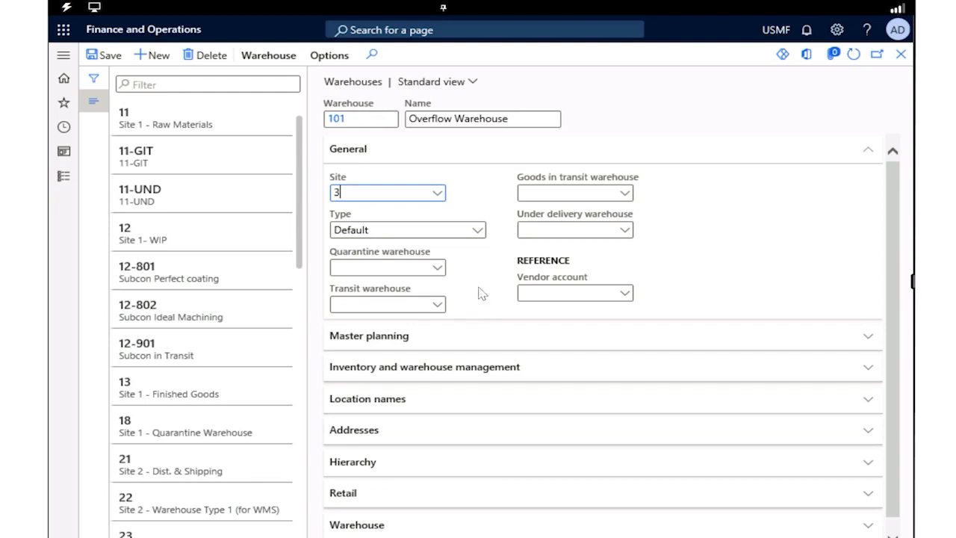
Include the aisle in the location name format of warehouse 101
click(456, 407)
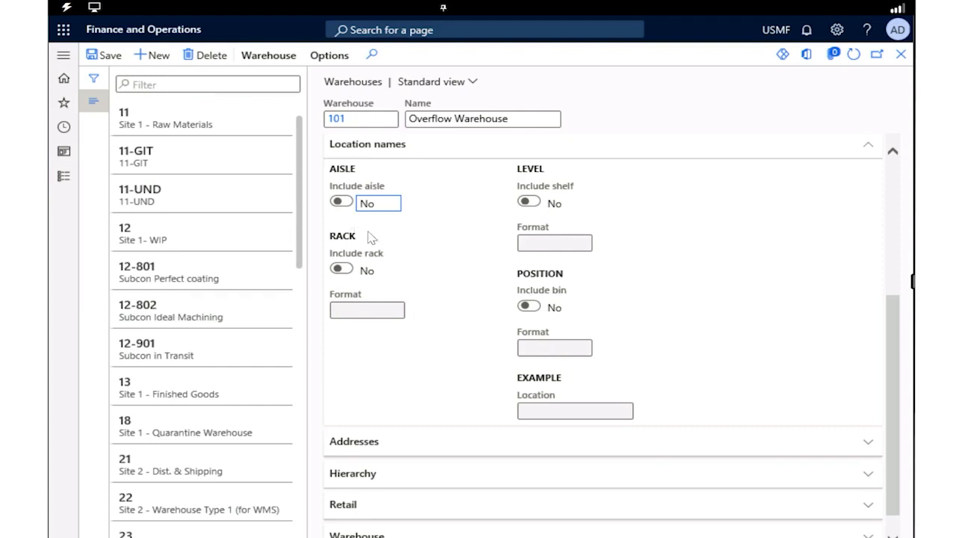
click(340, 201)
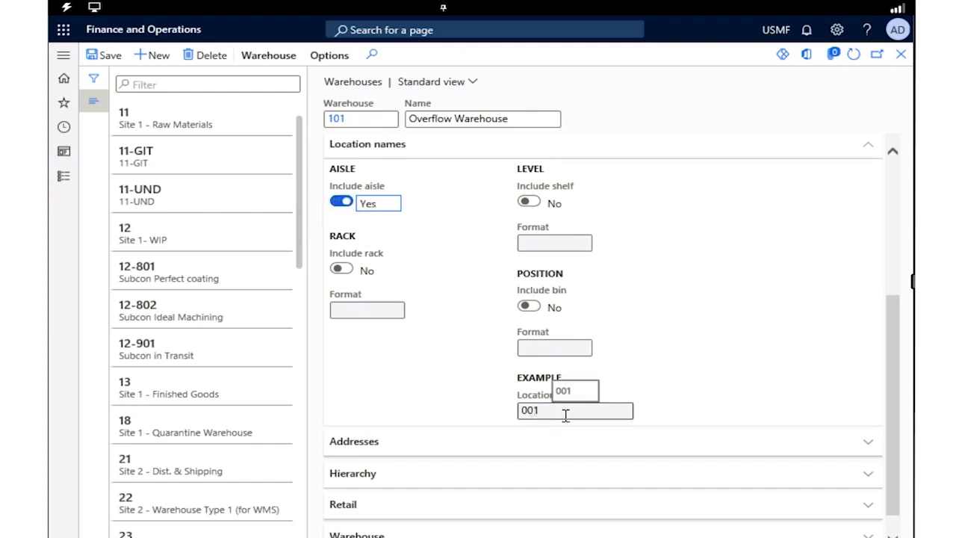
scroll(448, 387, down, 1)
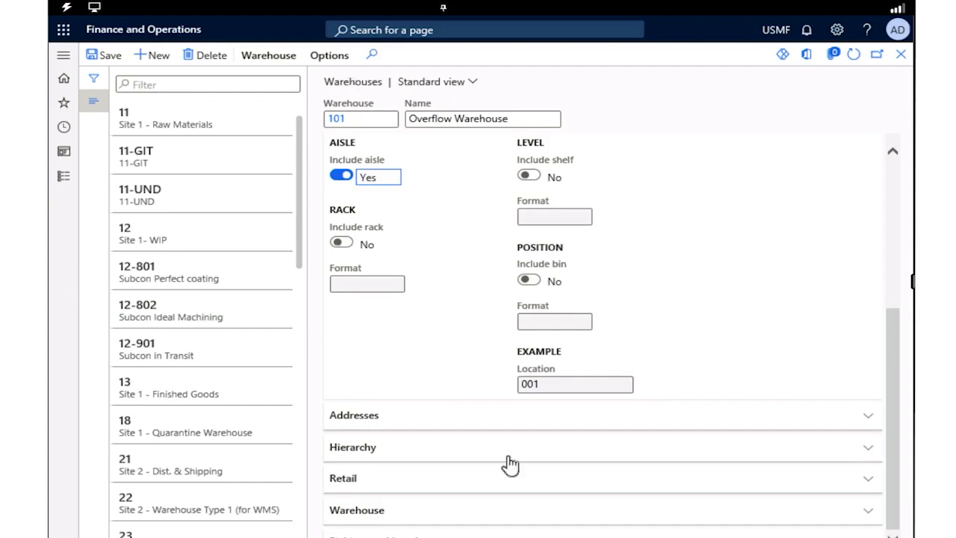
click(261, 59)
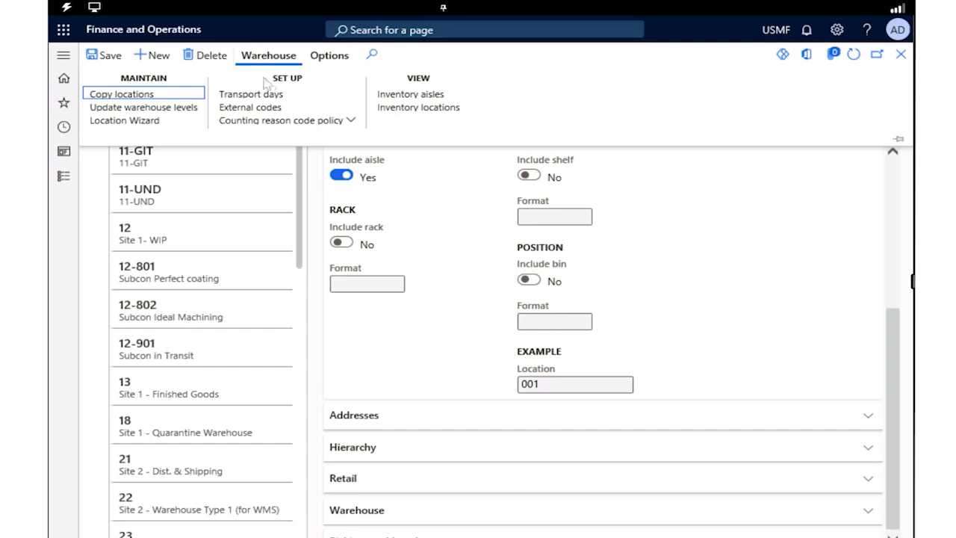
click(160, 121)
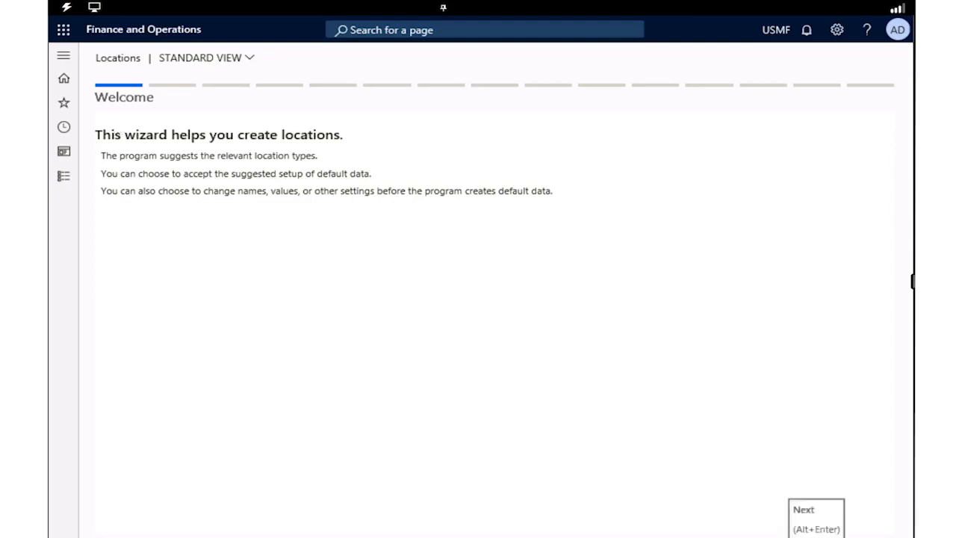
click(811, 537)
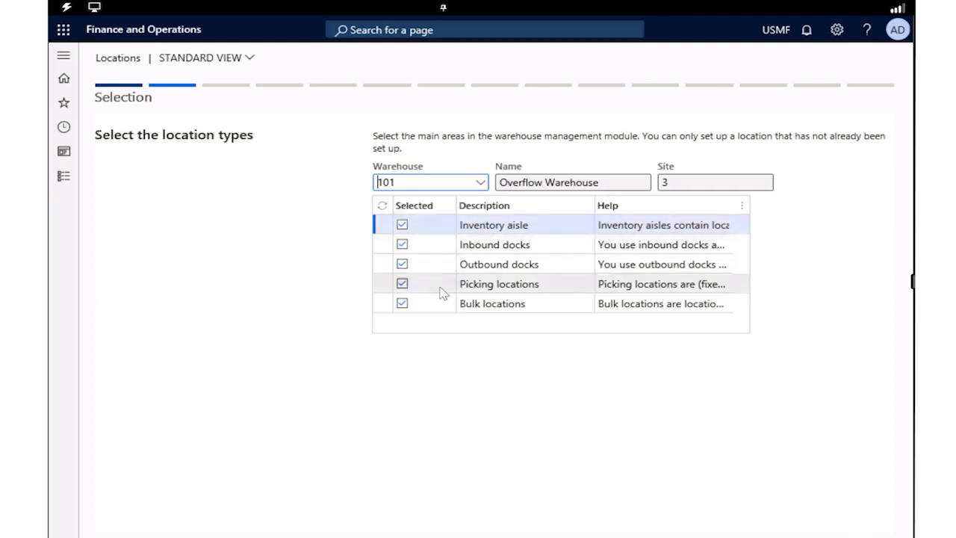
click(402, 225)
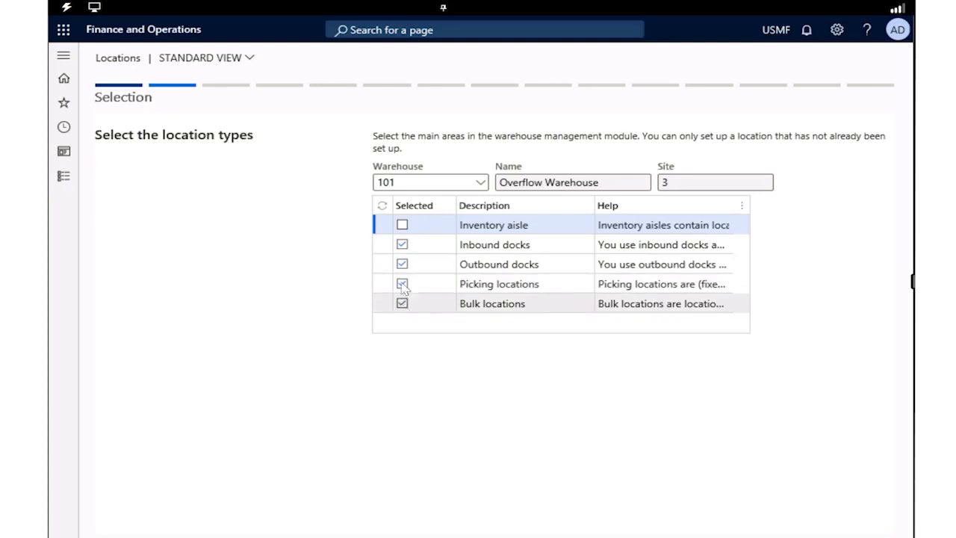
click(397, 250)
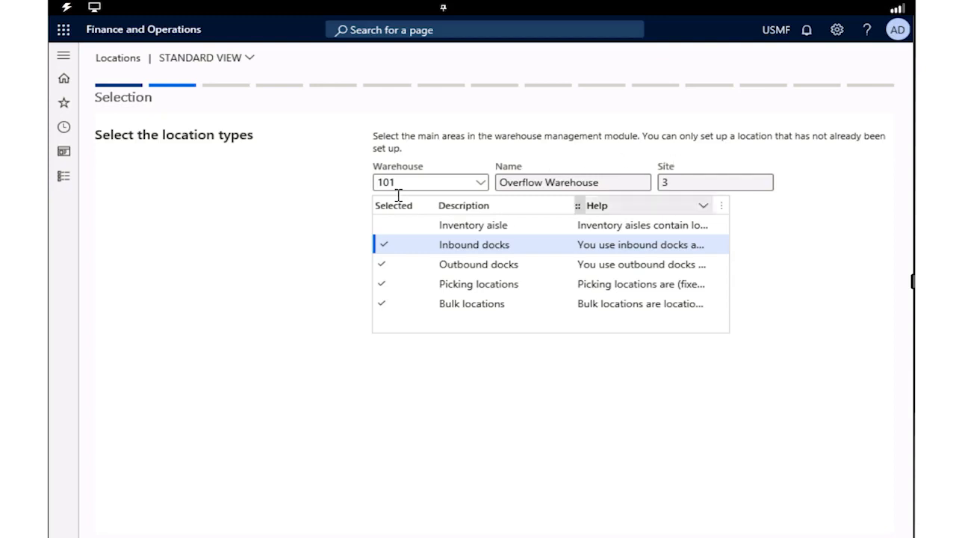
click(391, 231)
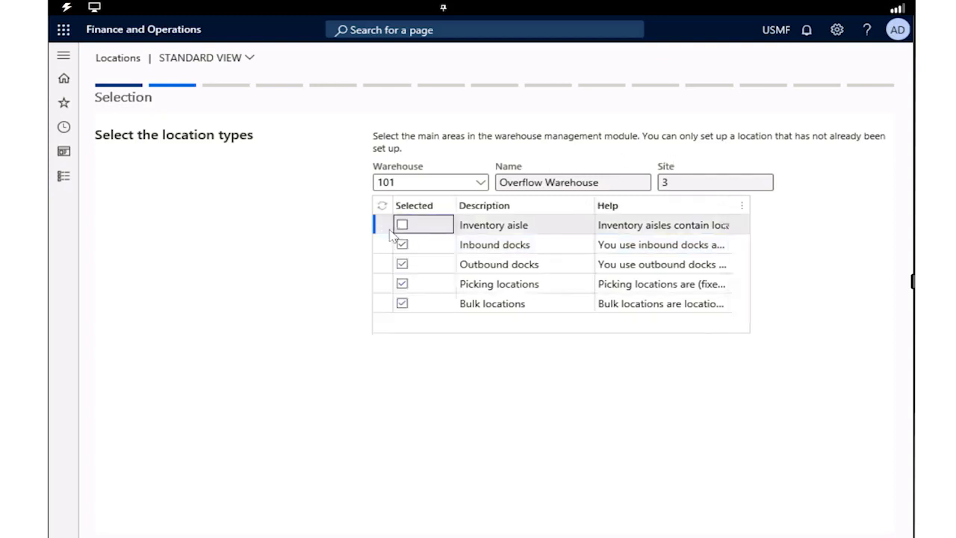
click(402, 225)
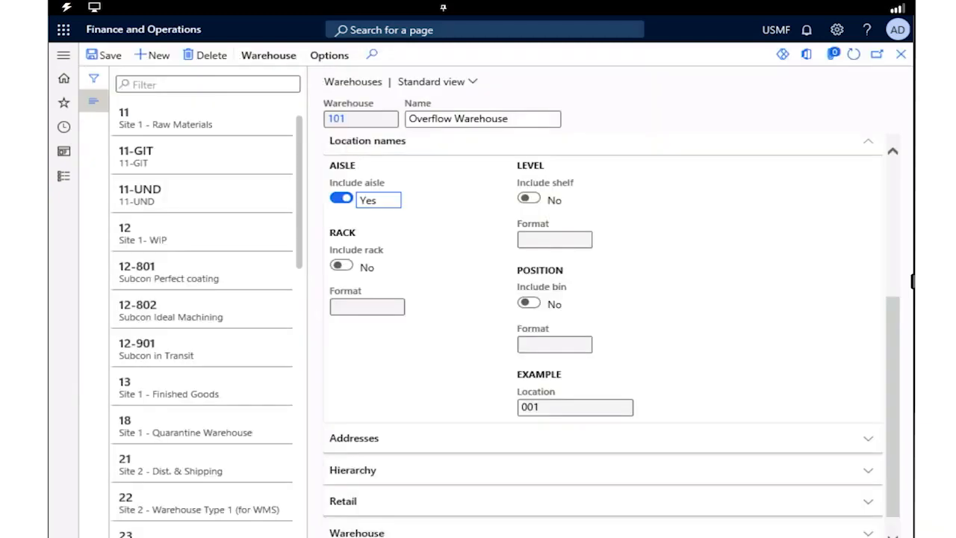
Start the Location Wizard for warehouse 101 and accept aisles, inbound docks, outbound docks, picking and bulk locations as the location types
click(265, 58)
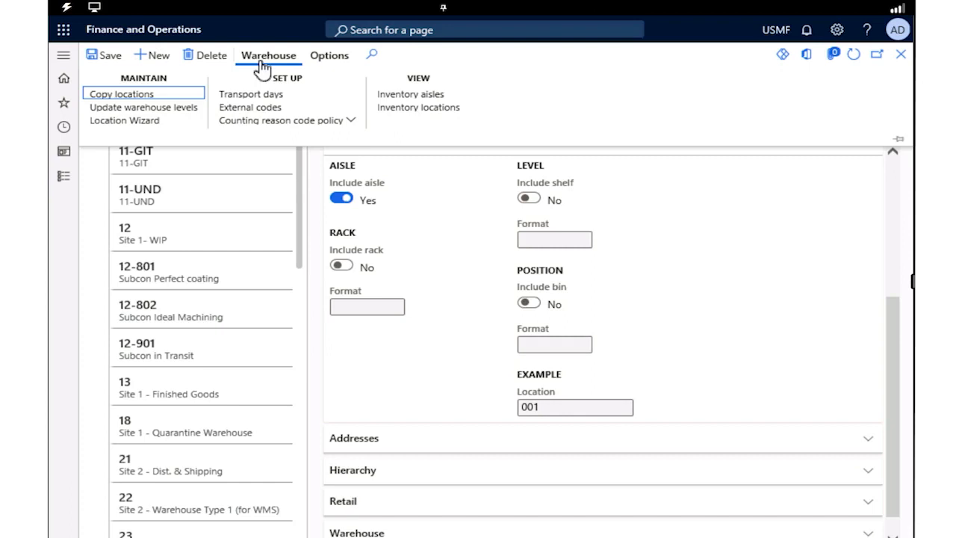
click(143, 124)
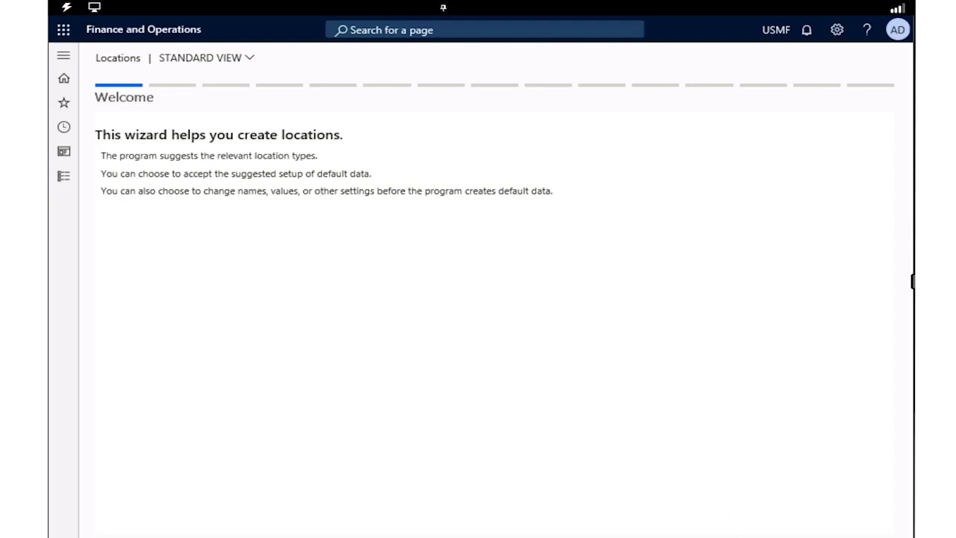
click(817, 536)
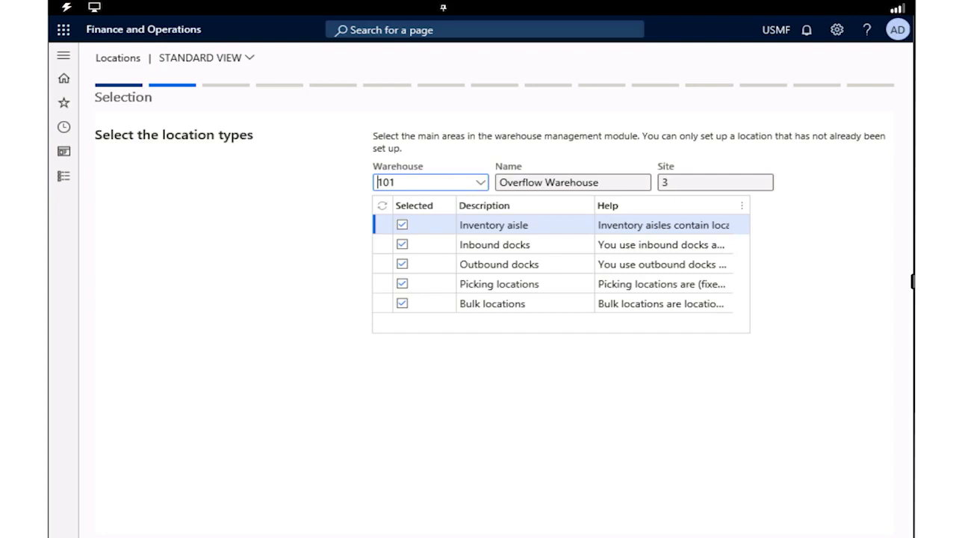
click(817, 537)
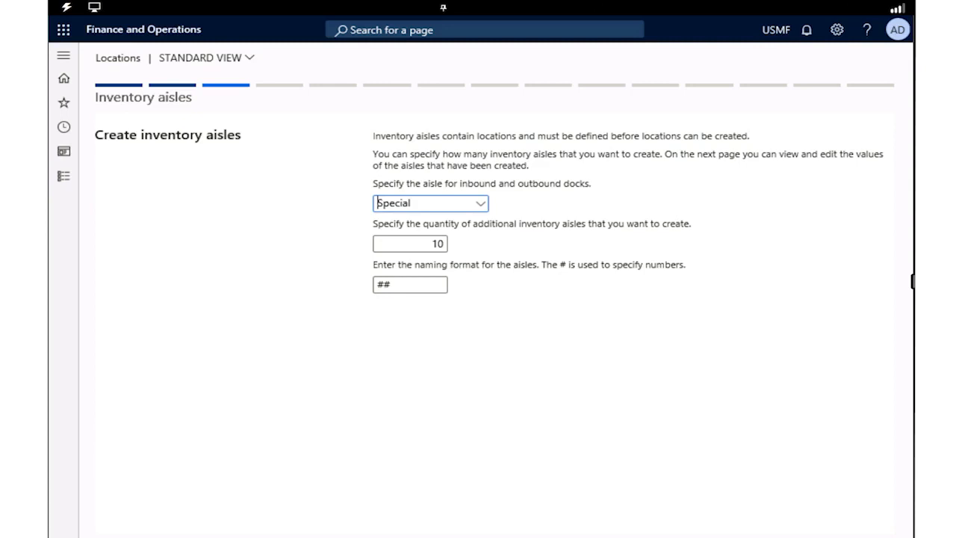
Accept Special as the dock aisle, 10 additional inventory aisles in format ##, and 5 inbound docks in format In_##
click(817, 536)
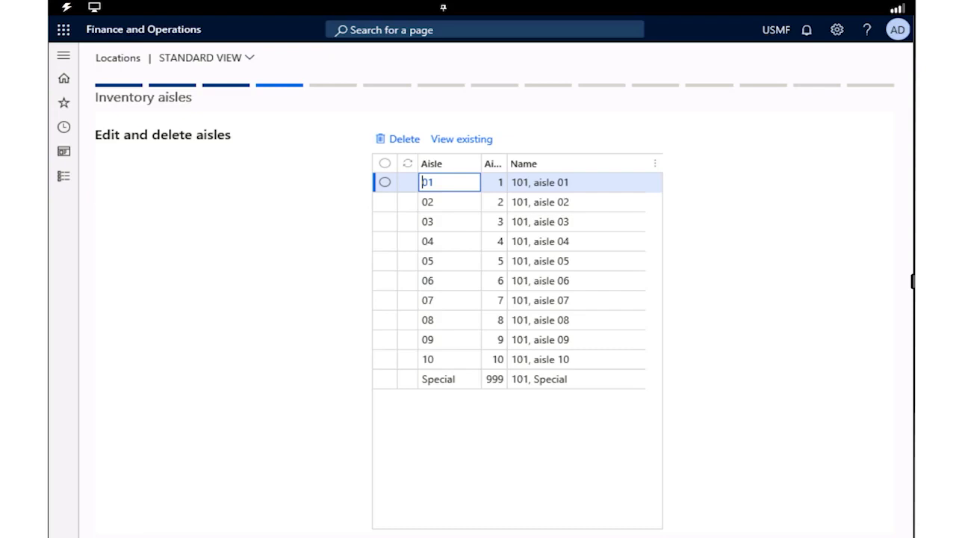
click(817, 537)
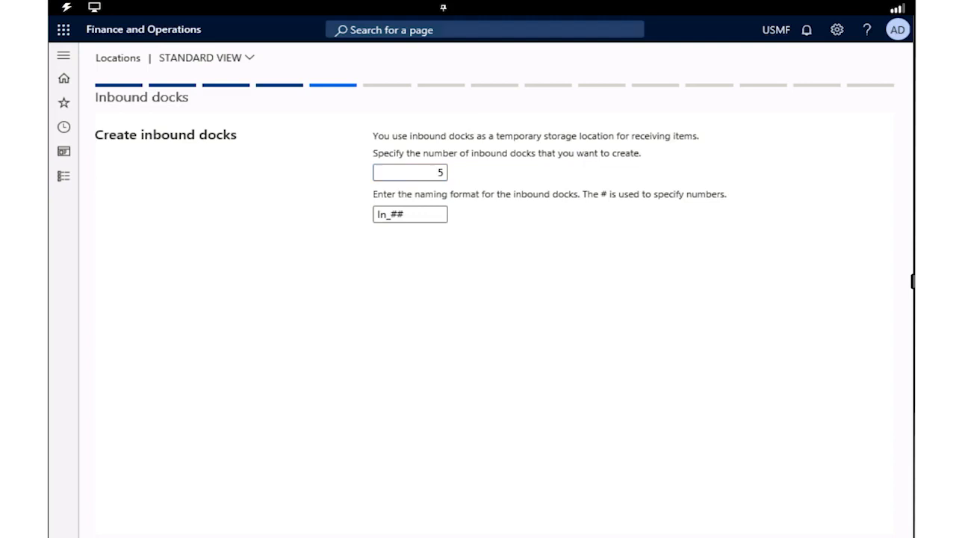
click(817, 536)
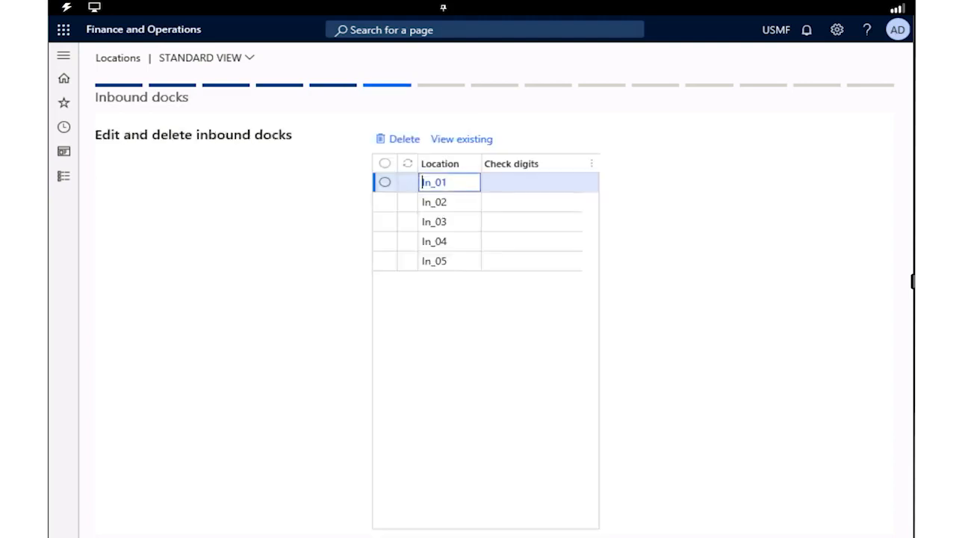
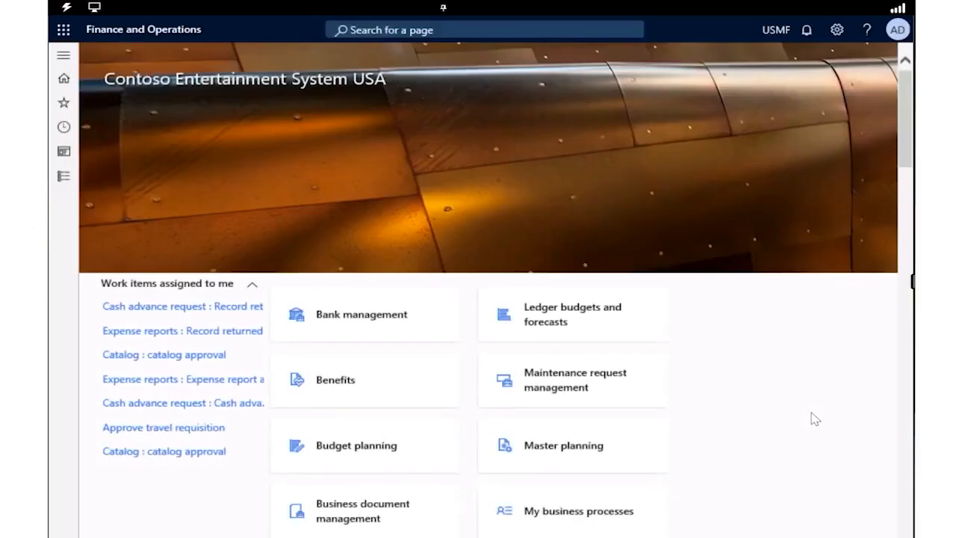
Open the list of all production orders in the Production control module
click(64, 56)
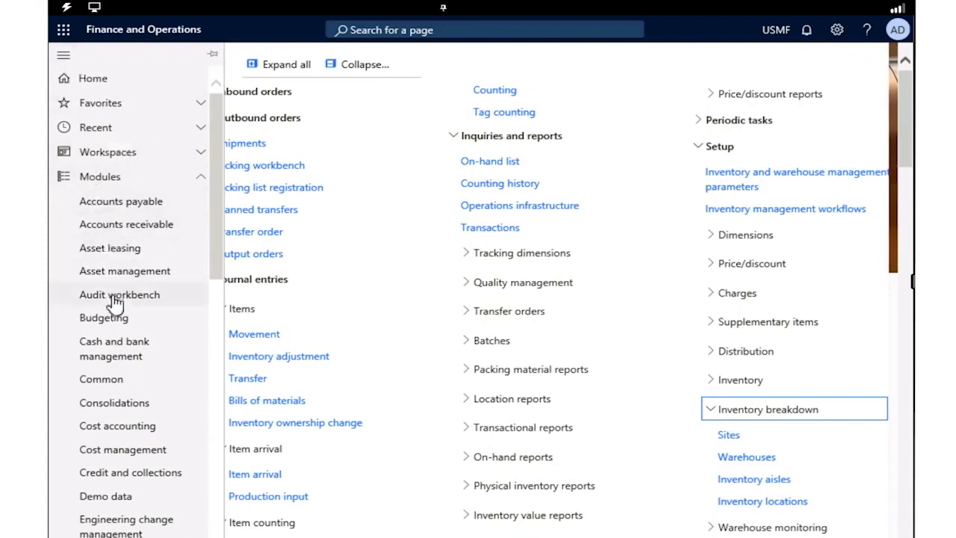
scroll(108, 295, down, 5)
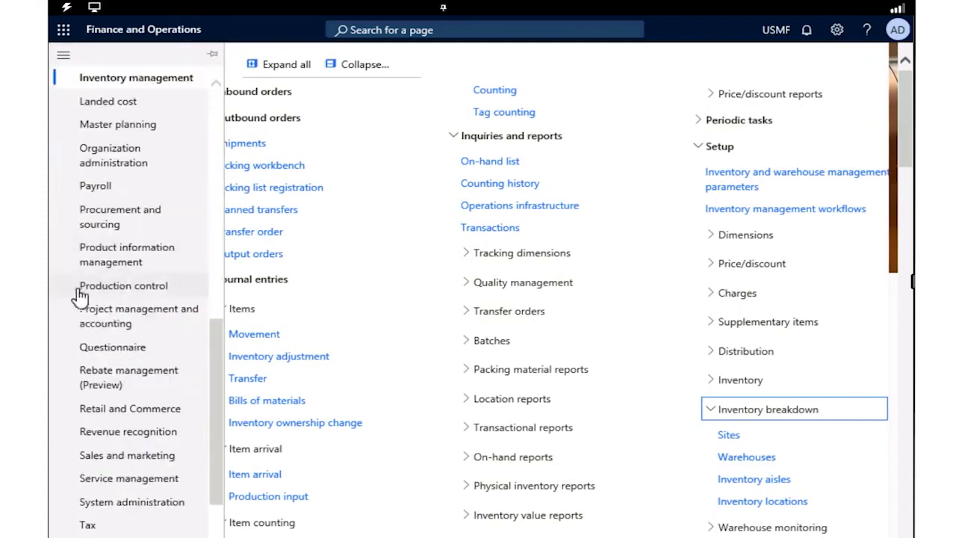
click(183, 290)
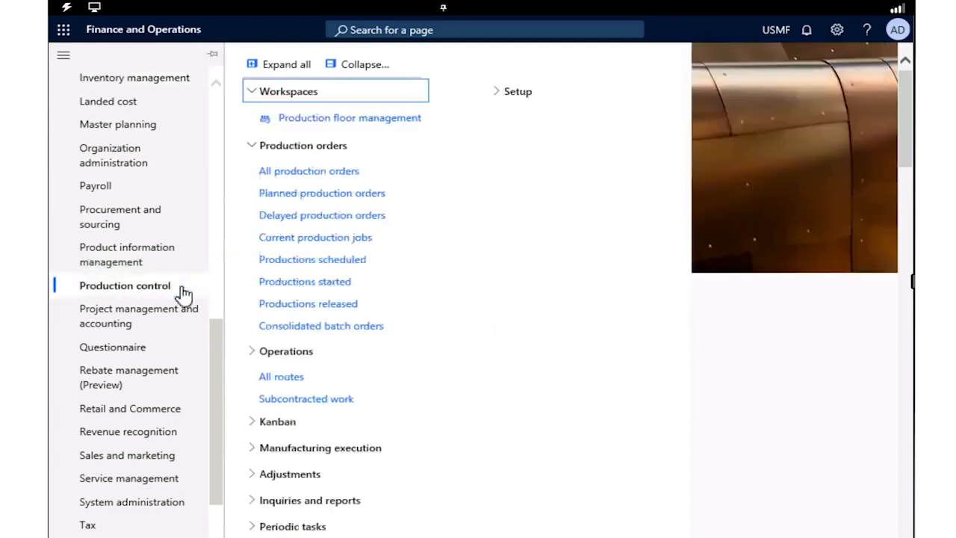
click(367, 172)
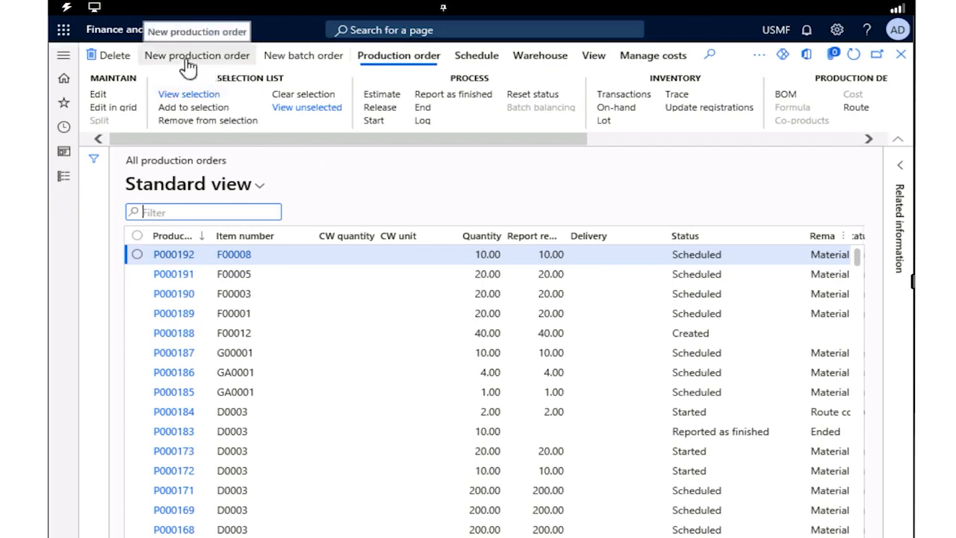
Start a new production order for item D0001, MidRangeSpeaker
click(187, 66)
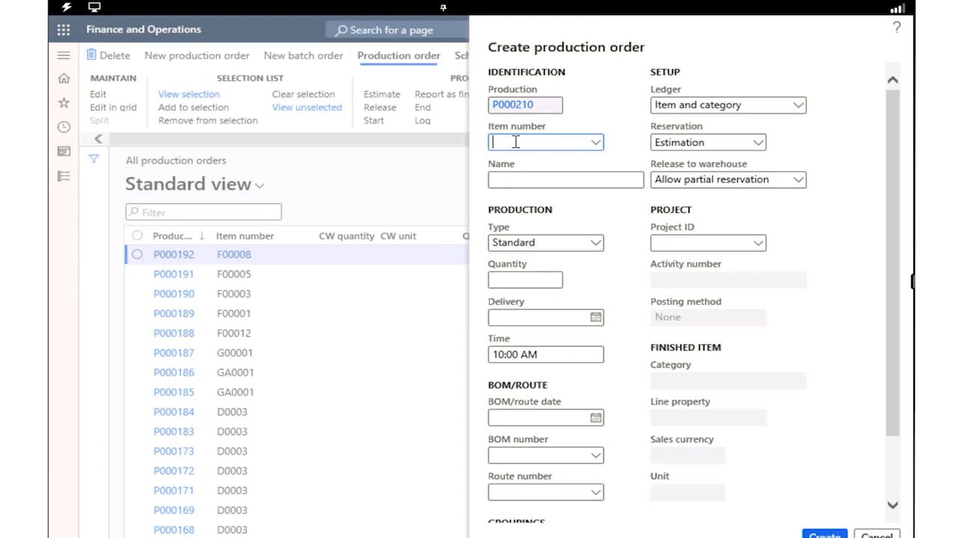
text(D0001)
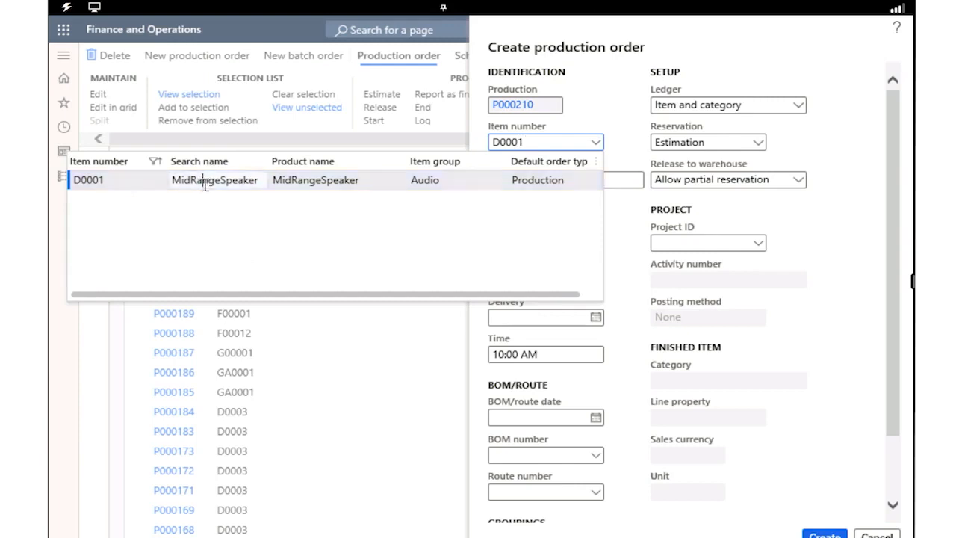
click(149, 184)
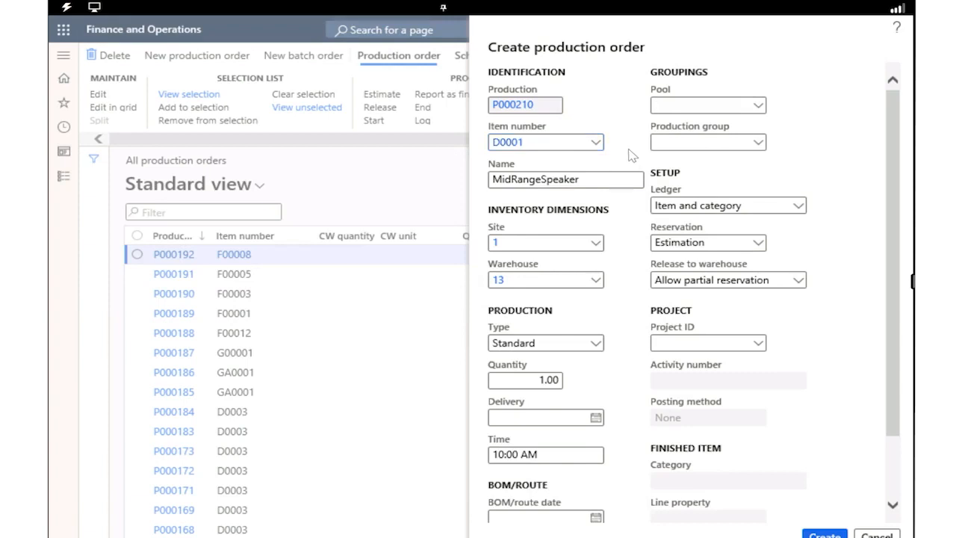
Keep the production type as Standard and try to set the delivery date to December 16, 2024
scroll(630, 154, down, 2)
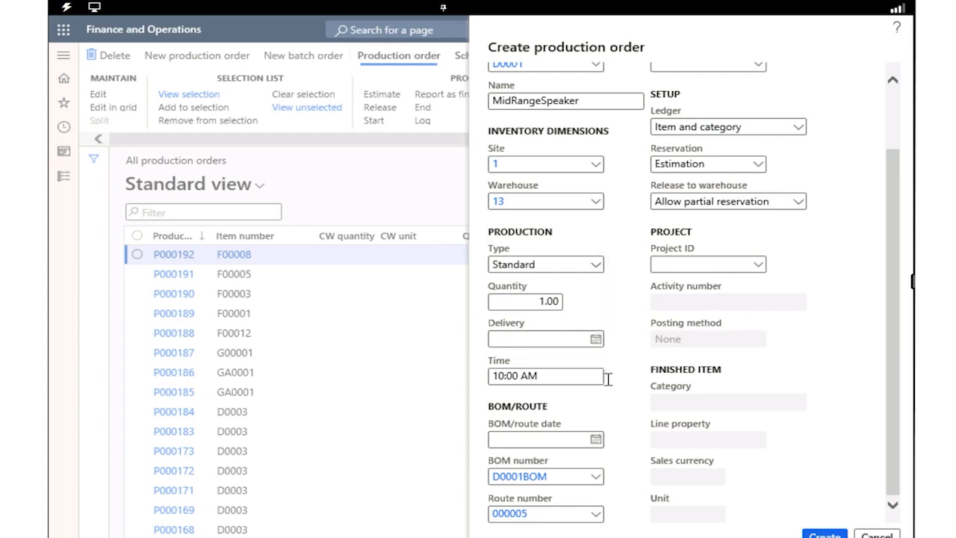
click(598, 266)
scroll(624, 232, down, 2)
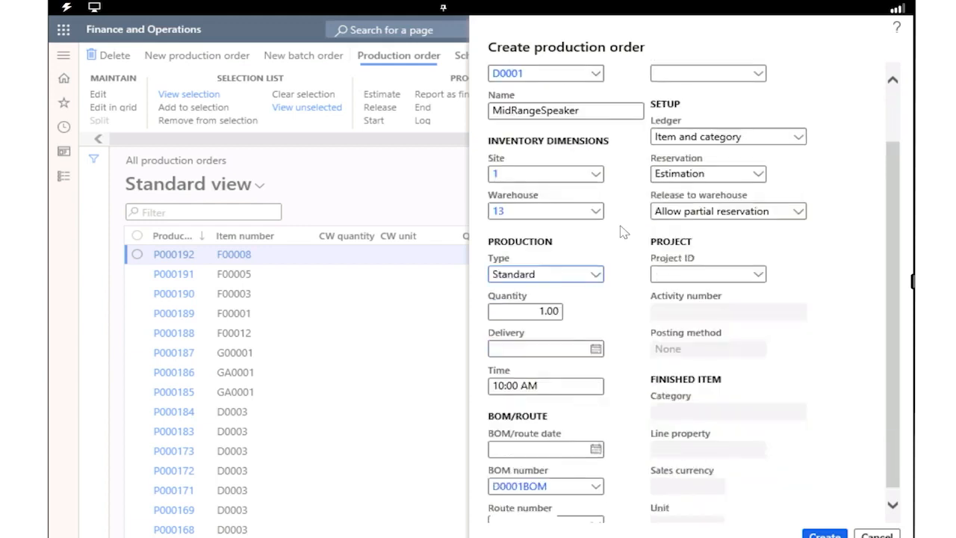
click(597, 341)
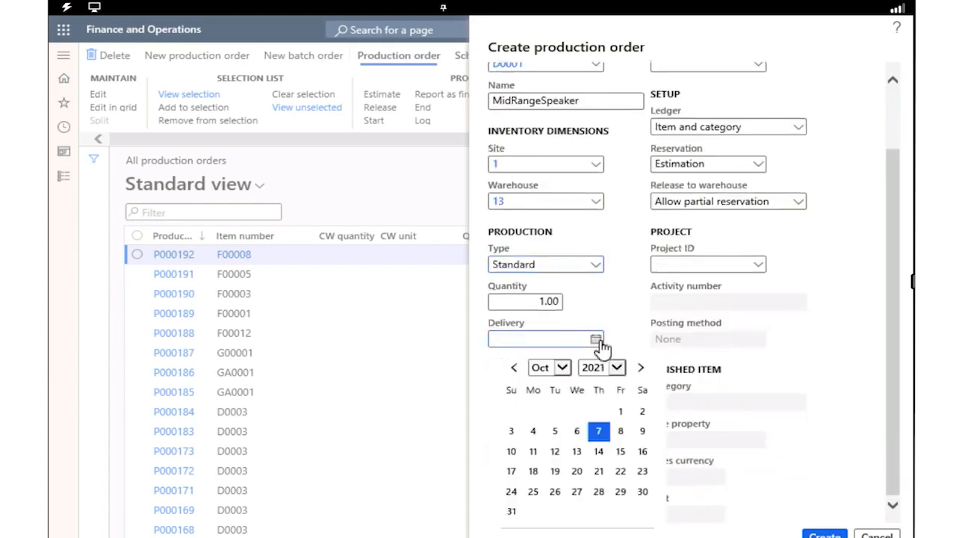
click(566, 371)
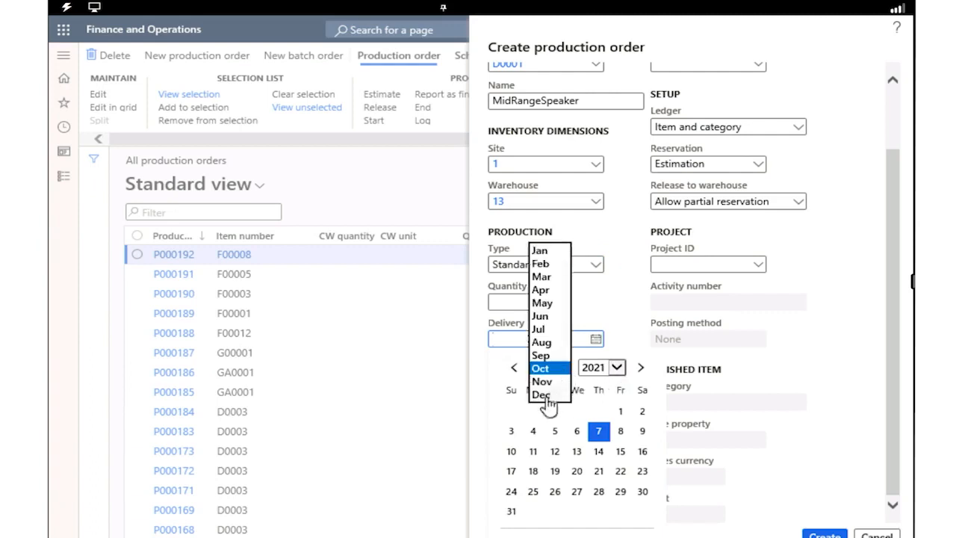
click(619, 375)
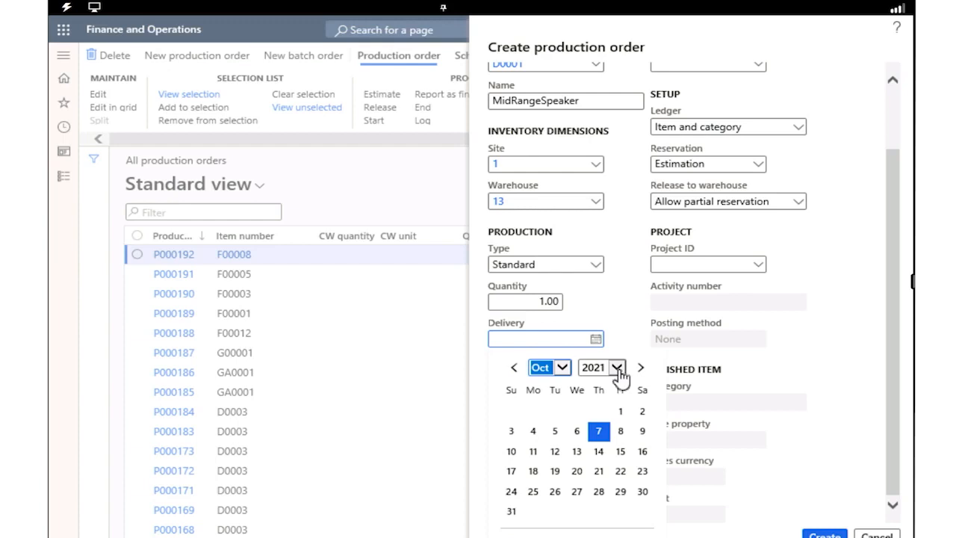
click(618, 369)
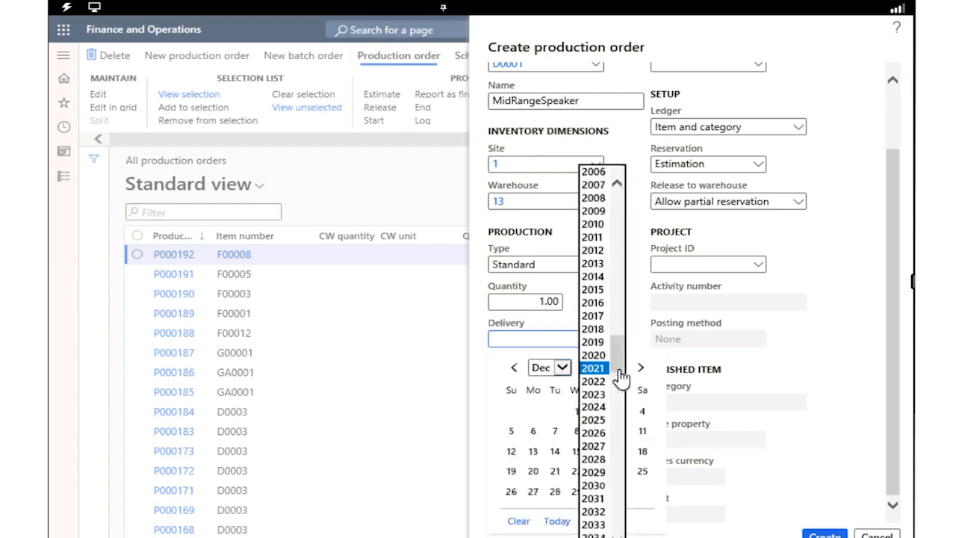
click(598, 408)
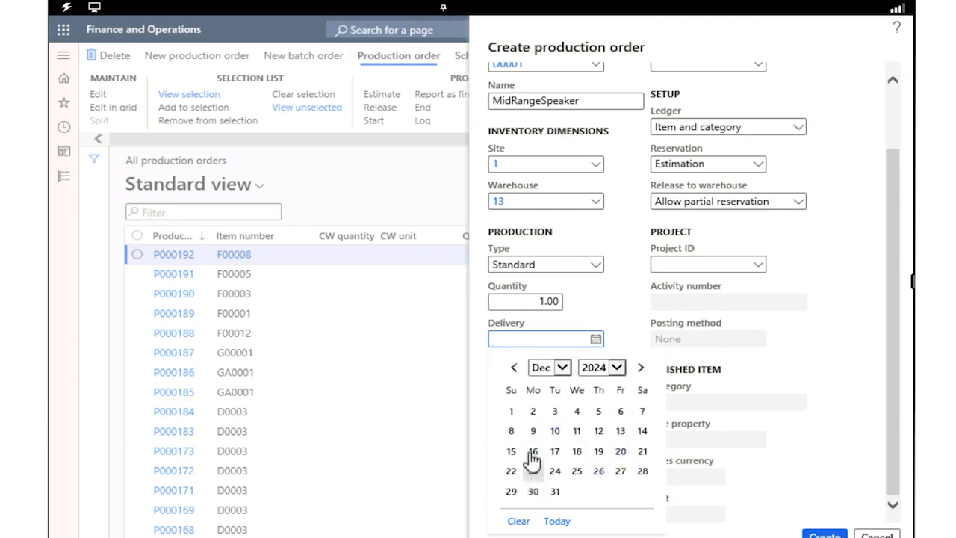
click(532, 453)
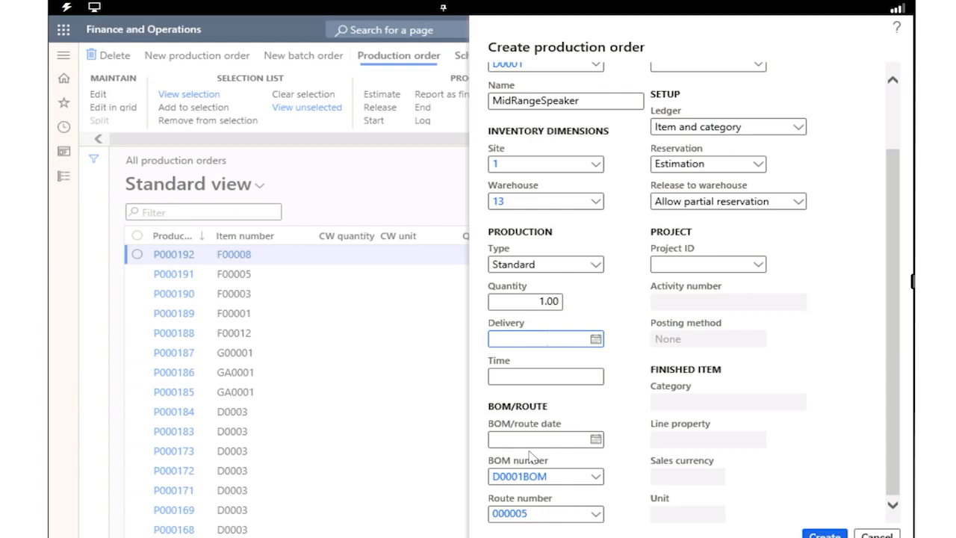
Set the production quantity to 20 and create the production order
right_click(548, 301)
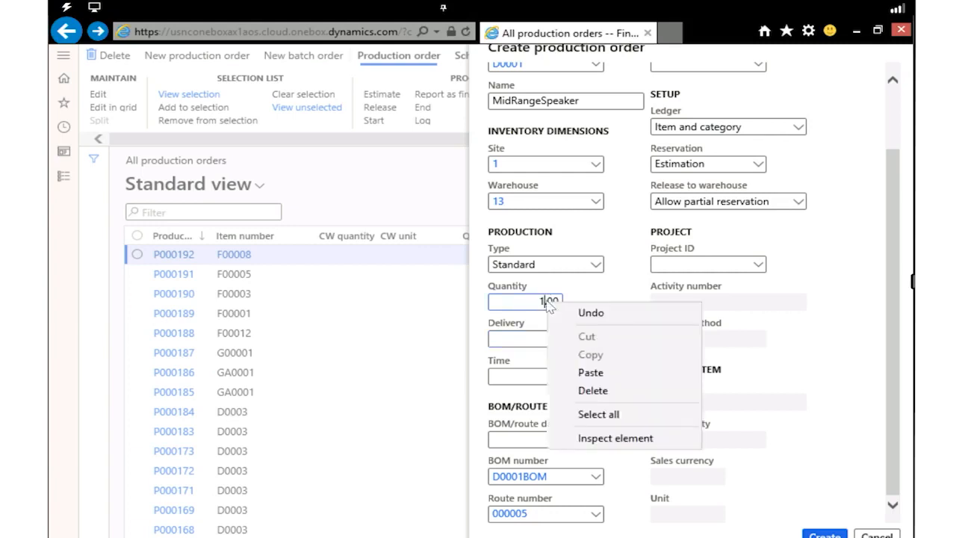
click(515, 302)
double_click(516, 302)
text(20)
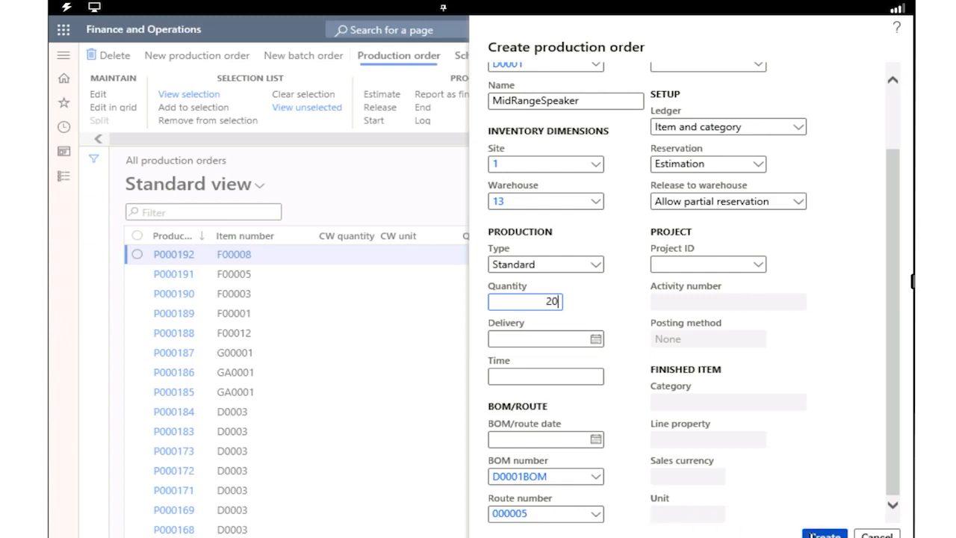
click(811, 535)
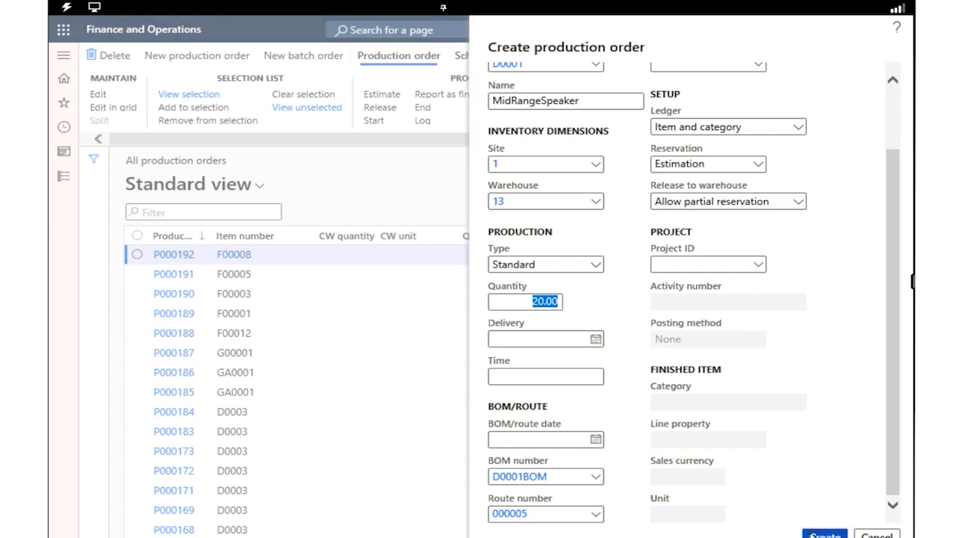
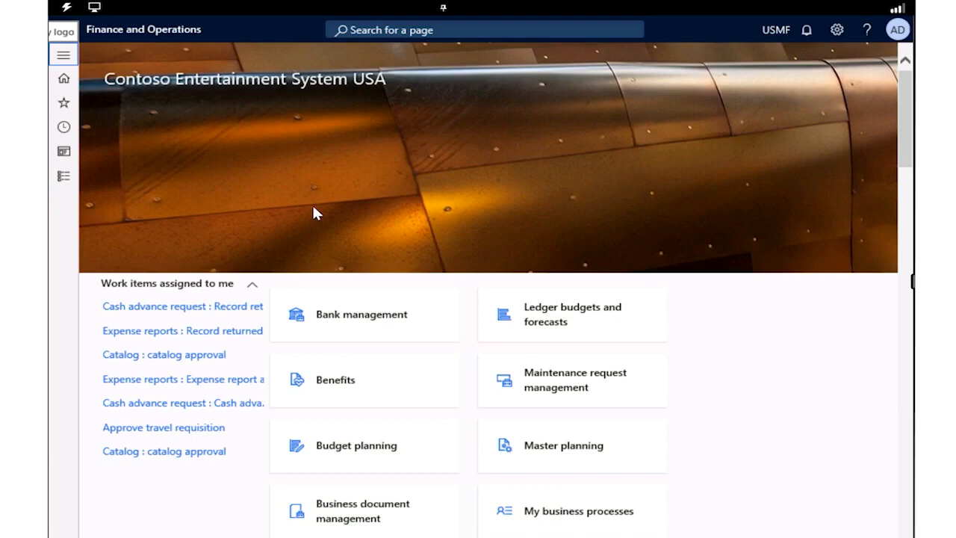
Open the lifecycle states for maintenance requests in the Asset management module's setup
click(63, 57)
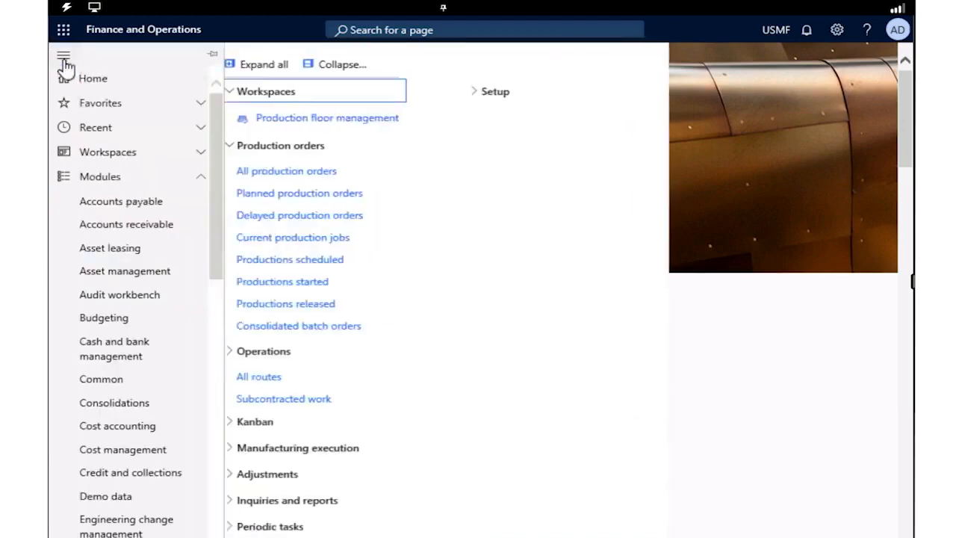
click(118, 276)
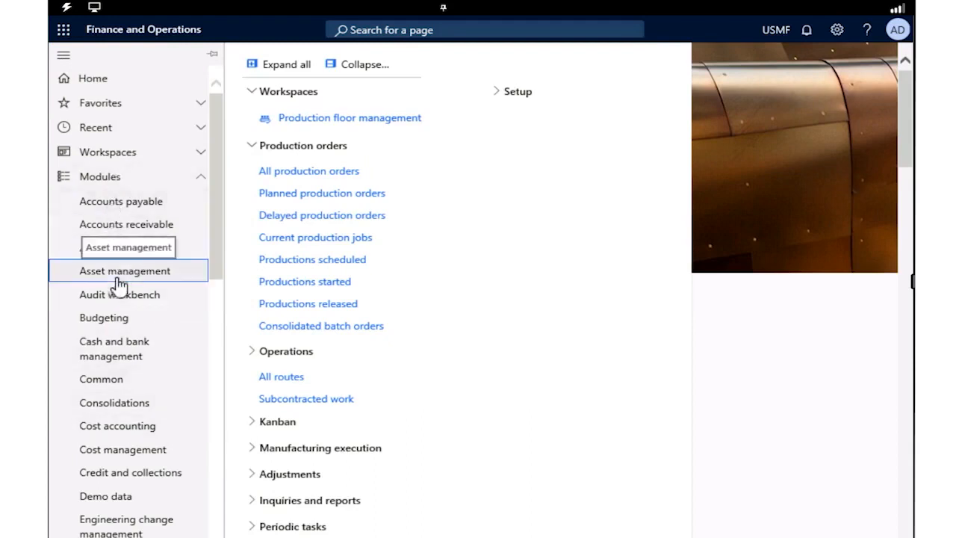
click(266, 511)
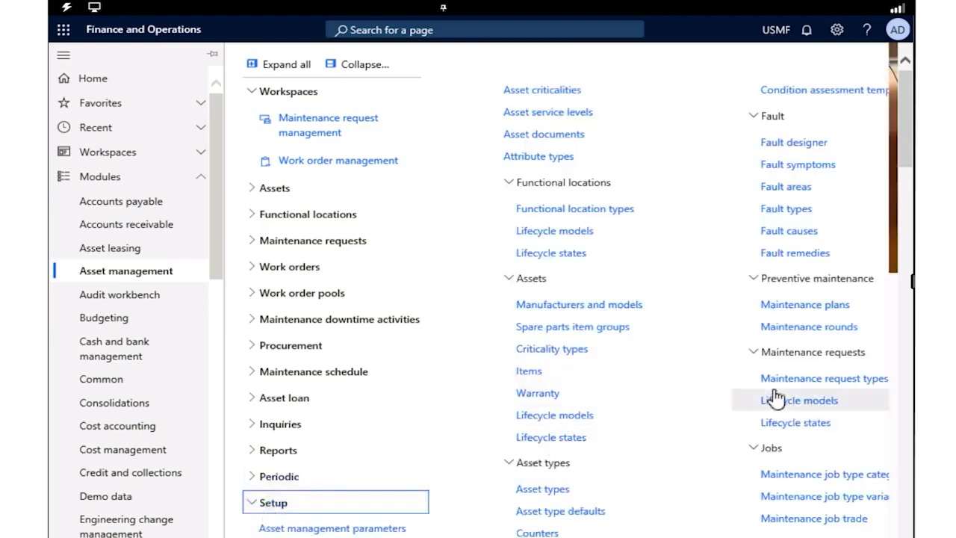
click(782, 432)
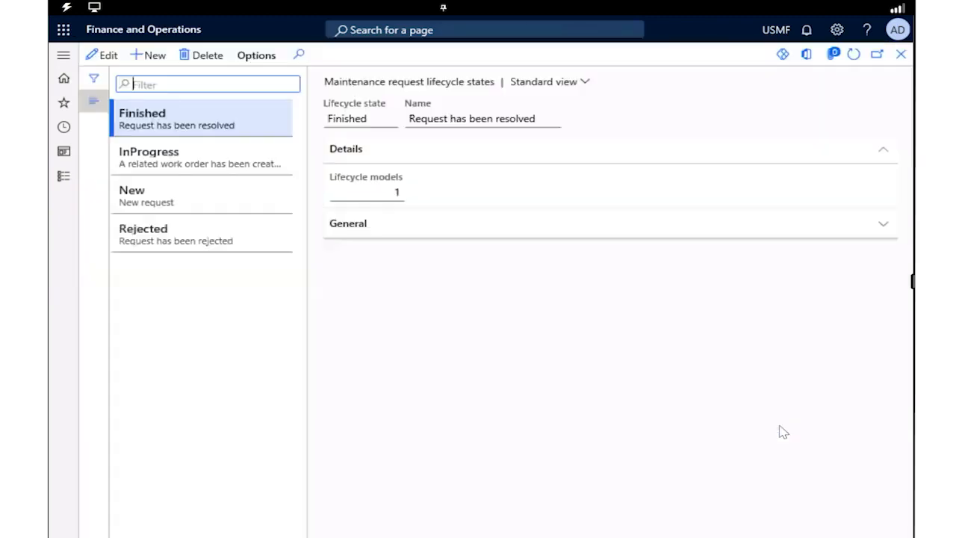
Allow work order creation for the InProgress maintenance request lifecycle state and save it
click(214, 164)
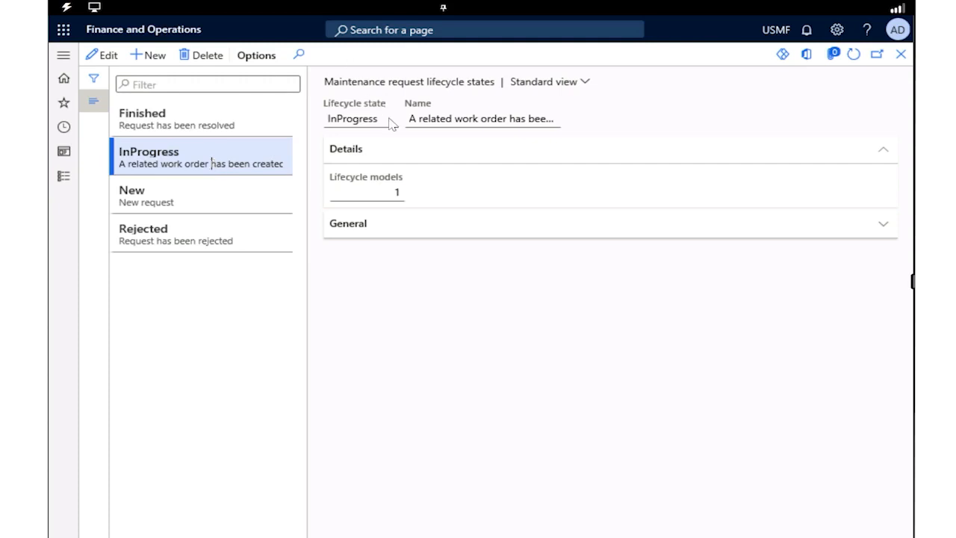
click(98, 63)
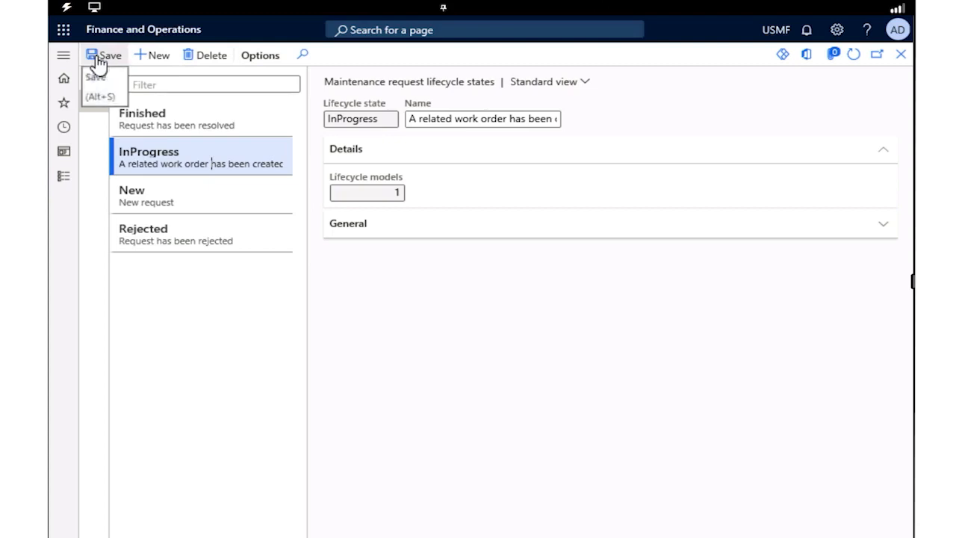
click(798, 220)
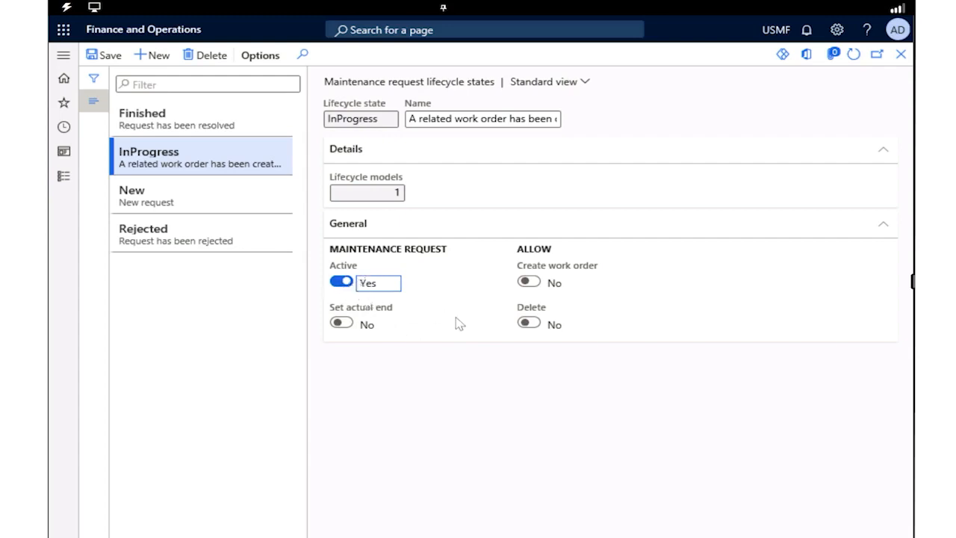
click(528, 285)
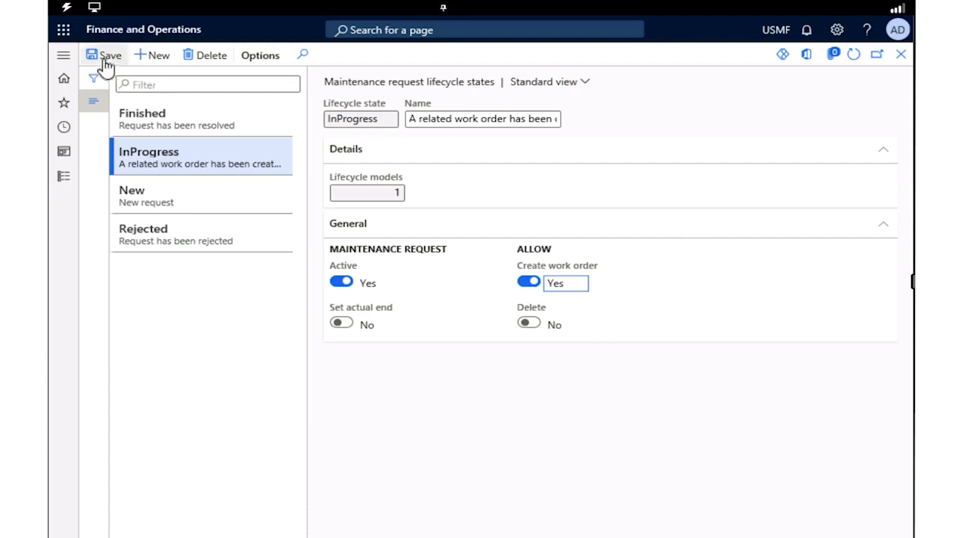
click(107, 66)
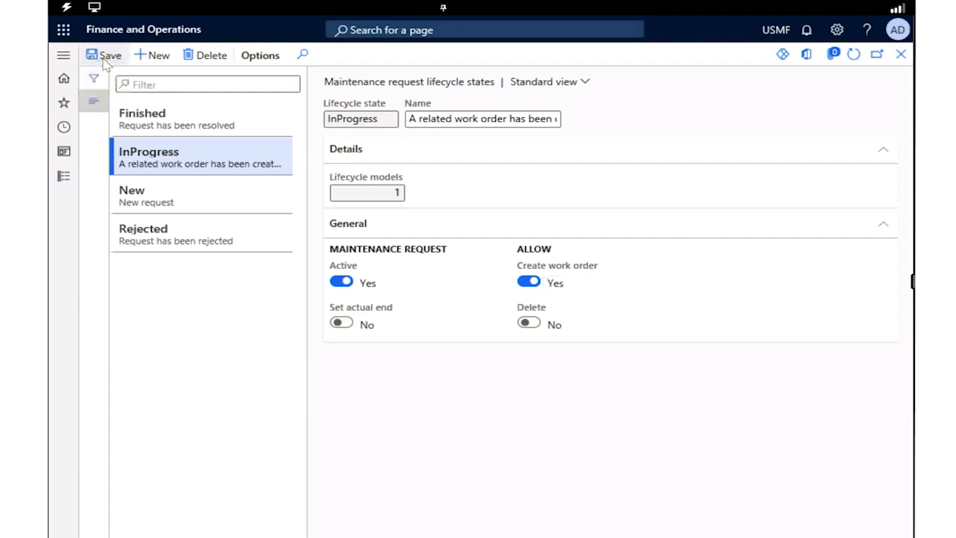
click(95, 104)
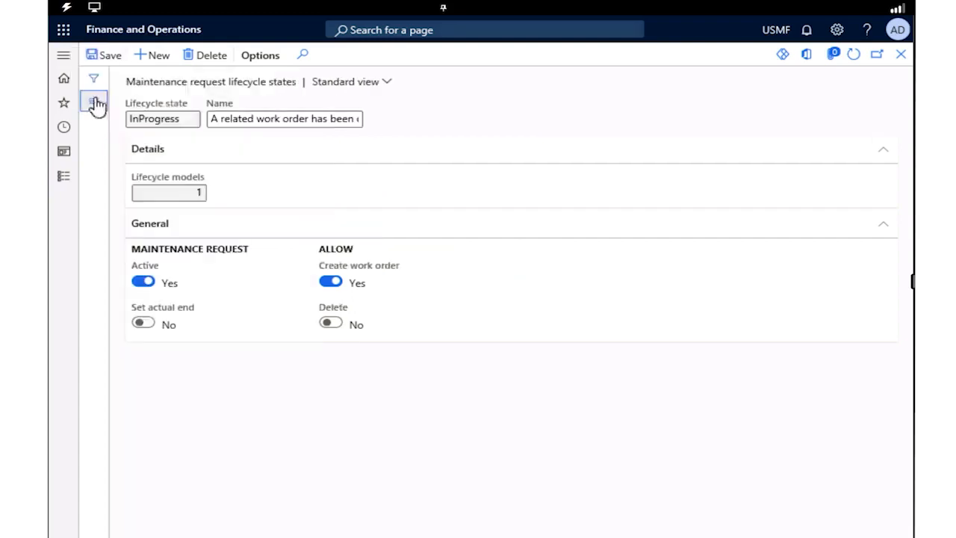
Open the Maintenance request management workspace and start a new maintenance request
click(64, 55)
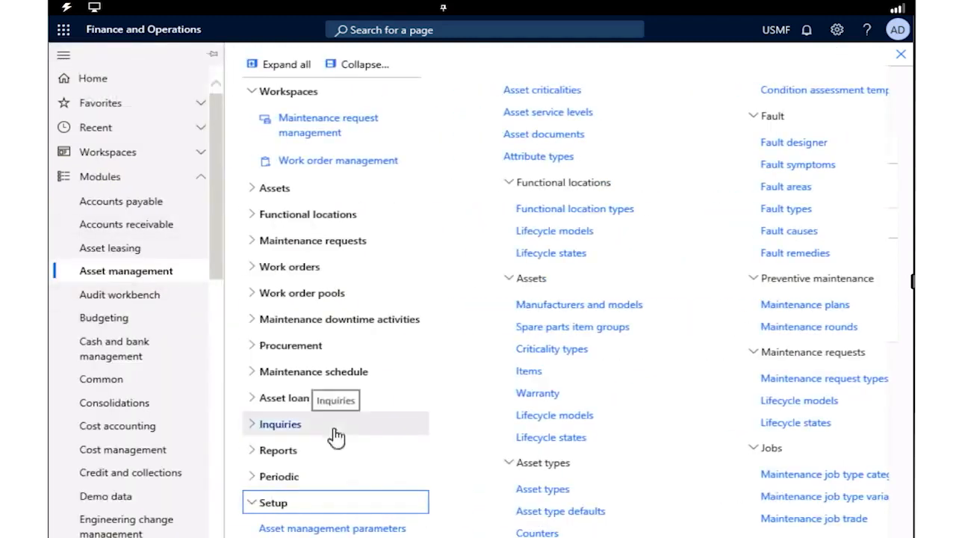
click(345, 511)
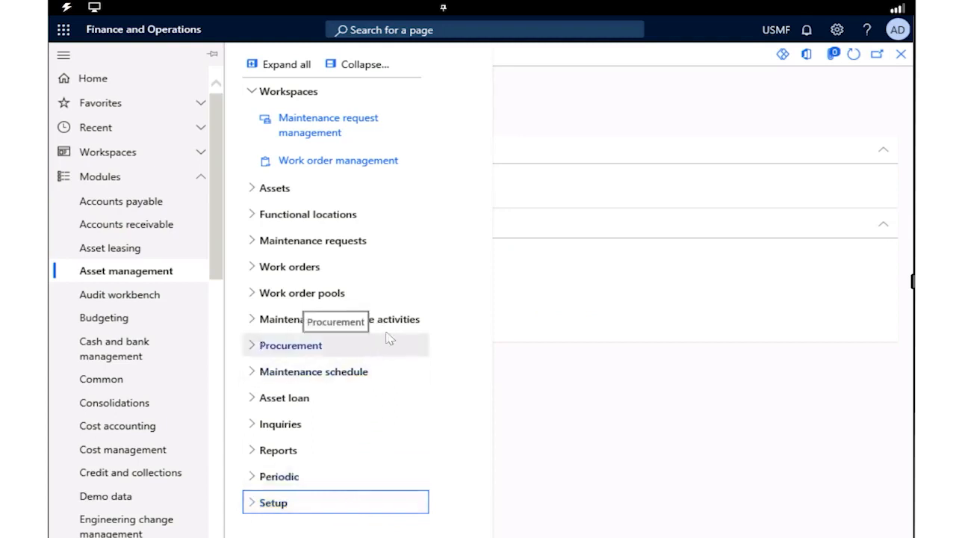
click(323, 134)
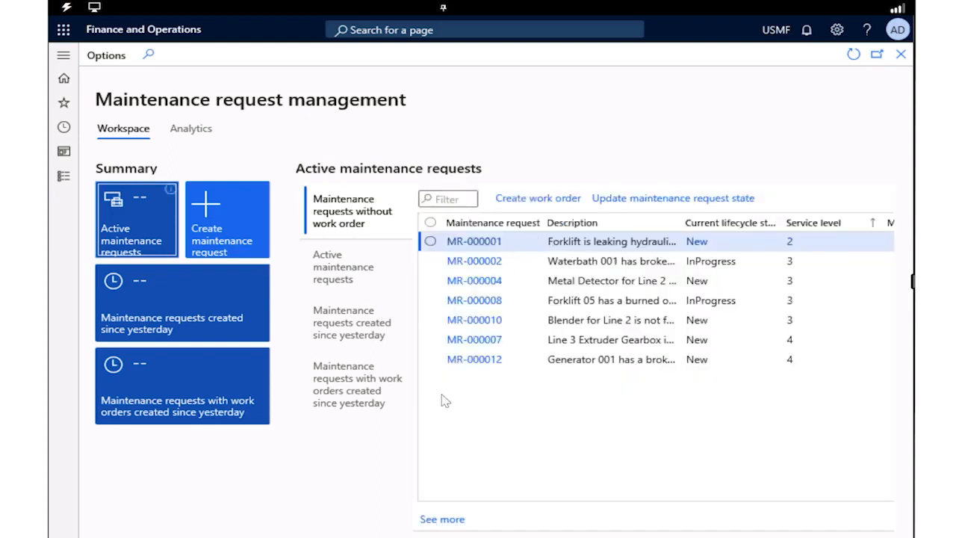
click(241, 233)
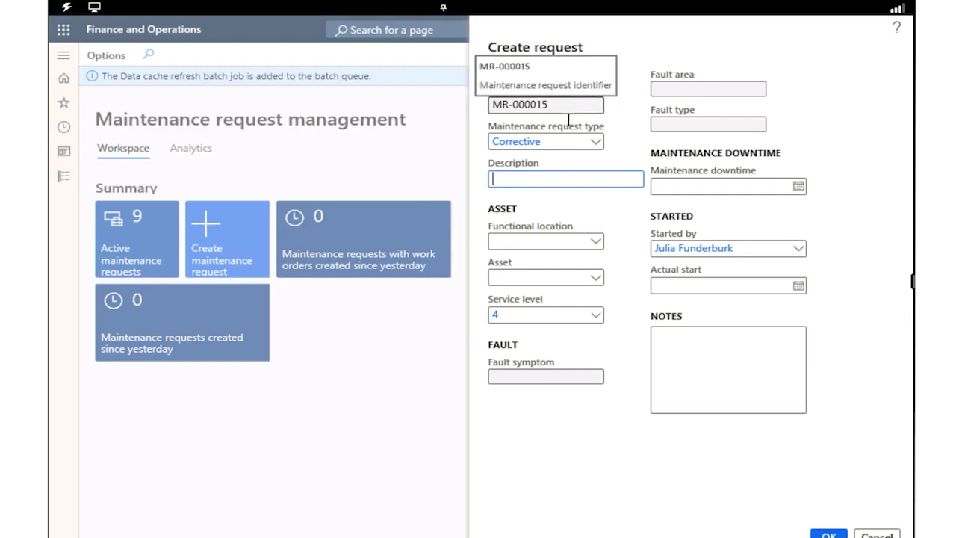
Keep the request type as Corrective and enter the description "Noise in the metal detector"
click(601, 146)
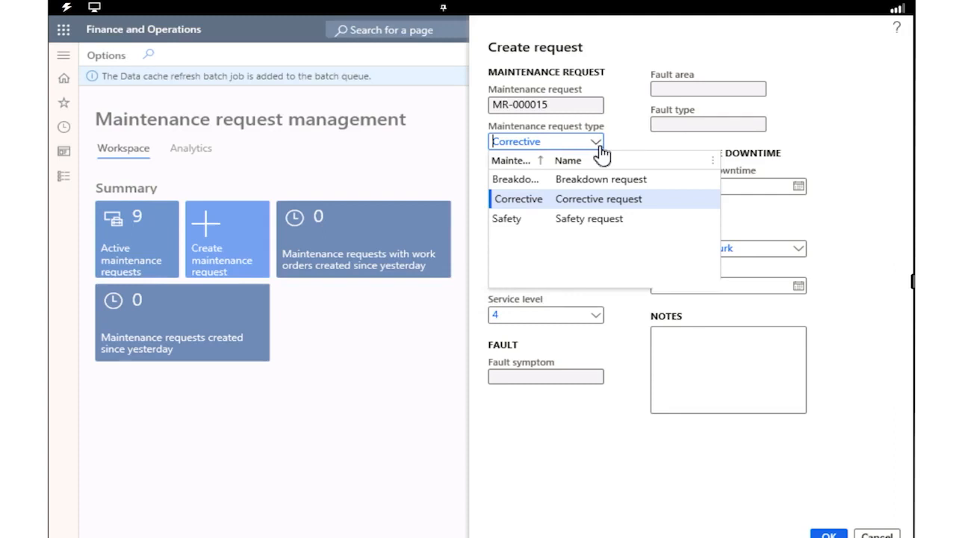
click(602, 199)
click(628, 134)
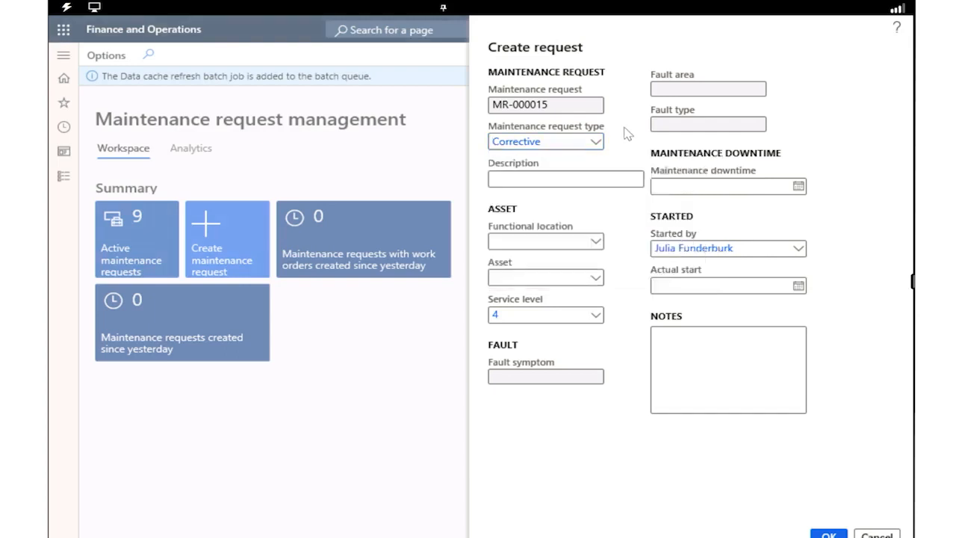
click(513, 181)
text(Noise in the metal detector)
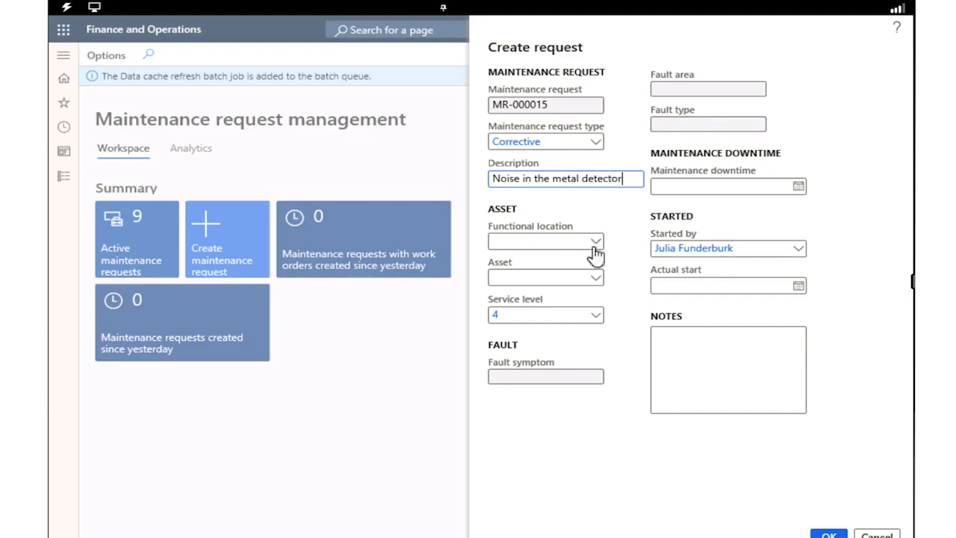
Set the maintenance request's functional location to PP-02-02, Extrusion Line 2
click(556, 241)
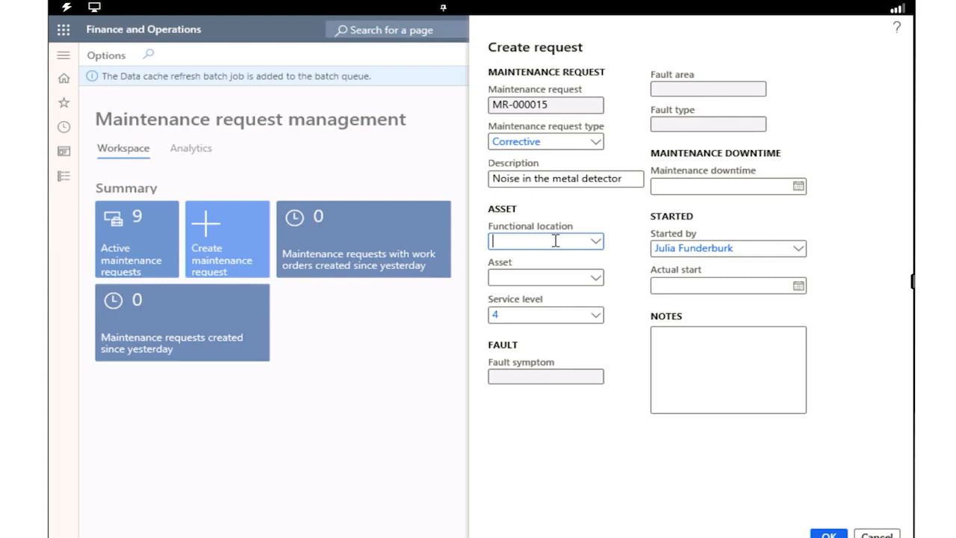
text(PP-02_02)
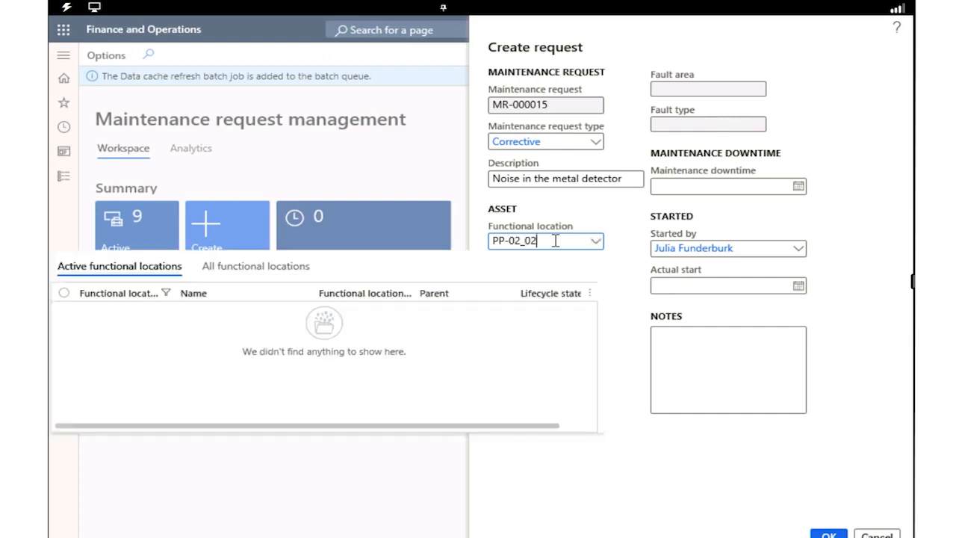
key(BackSpace)
key(BackSpace)
key(BackSpace)
text(-02)
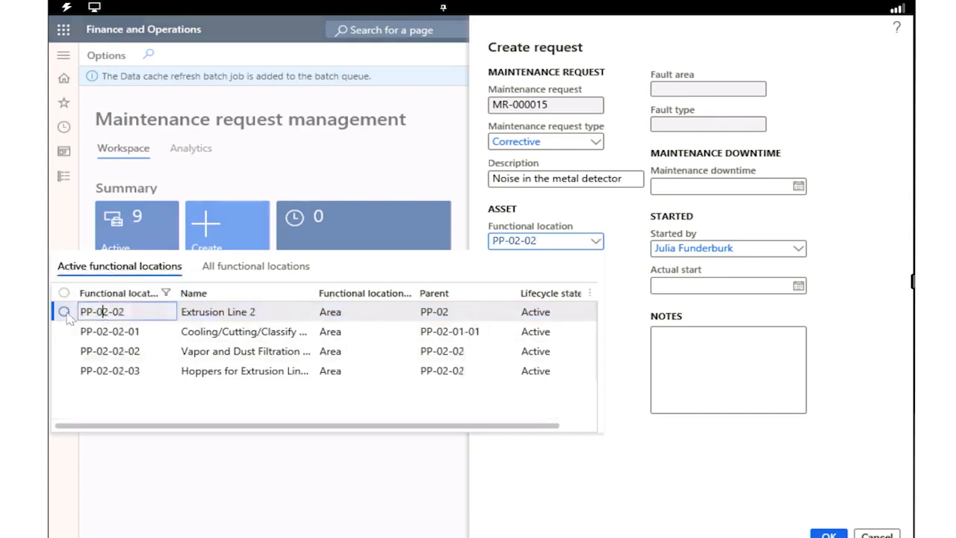
click(70, 317)
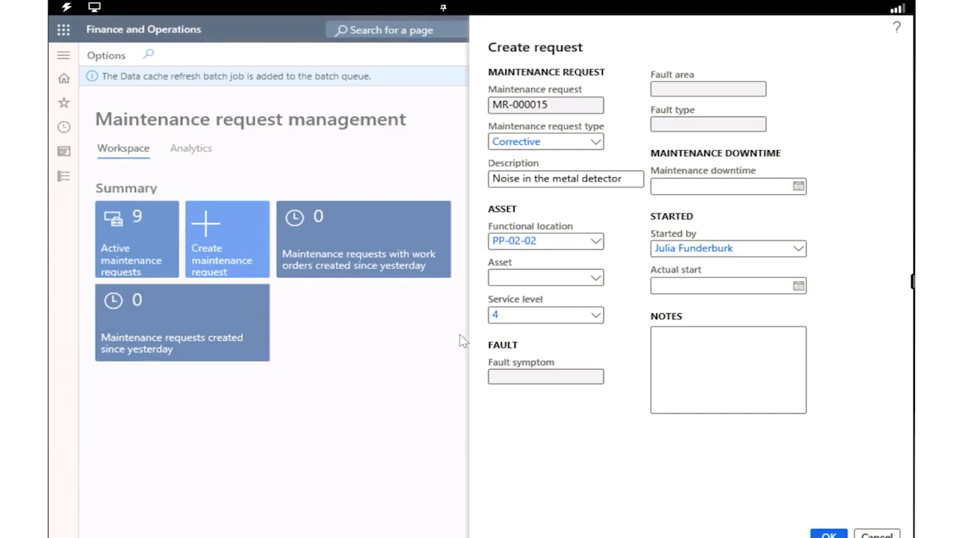
Assign the metal detector asset MD-201 to the maintenance request
click(515, 277)
text(MD-201)
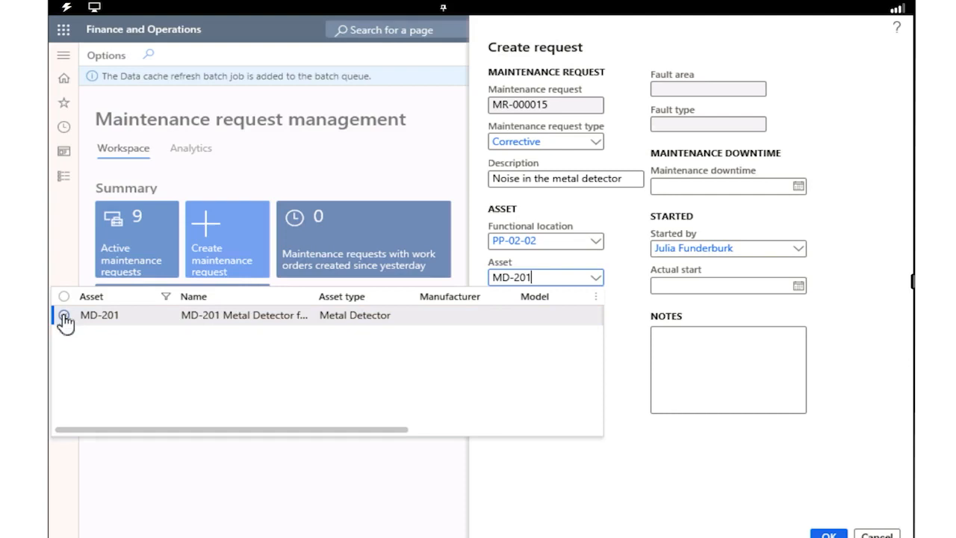
click(64, 316)
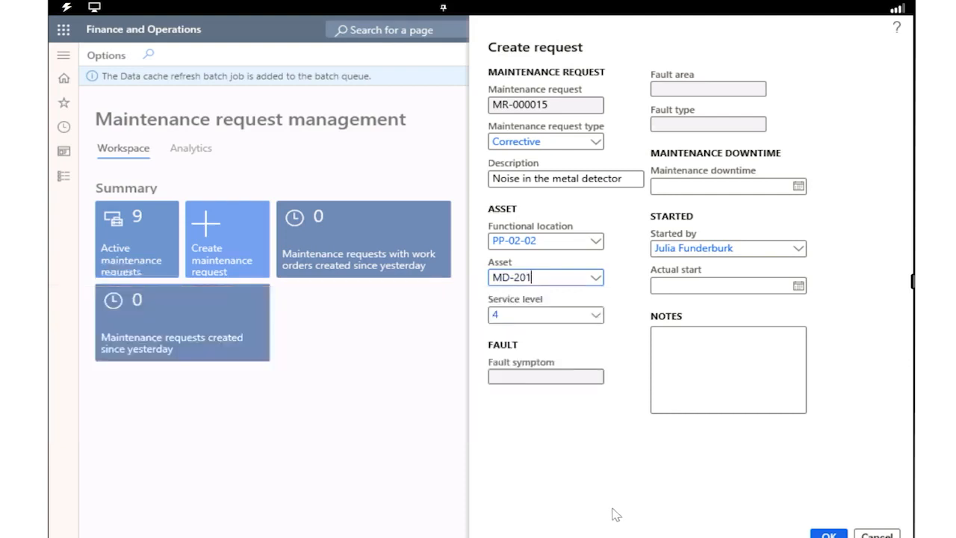
Review the service levels and choose 4, Medium, for the maintenance request
click(595, 316)
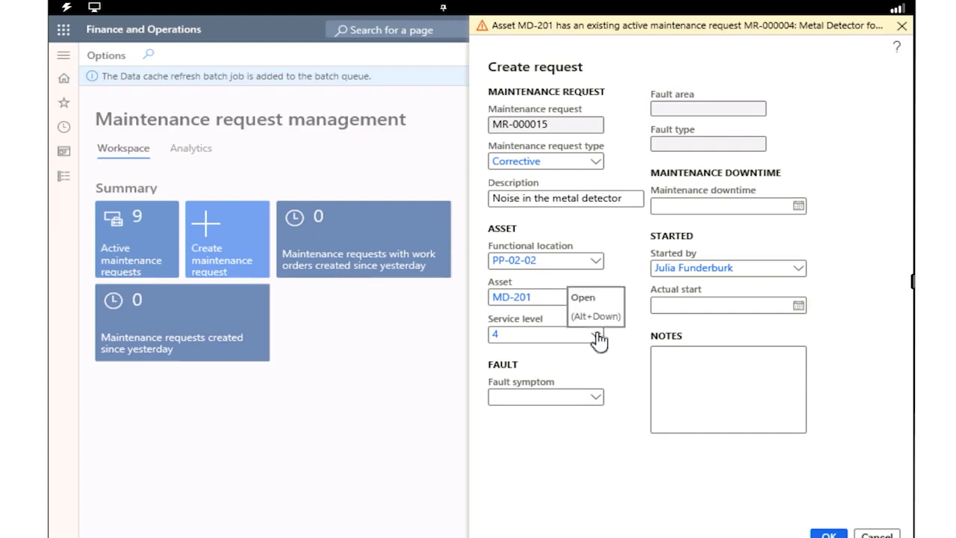
click(598, 336)
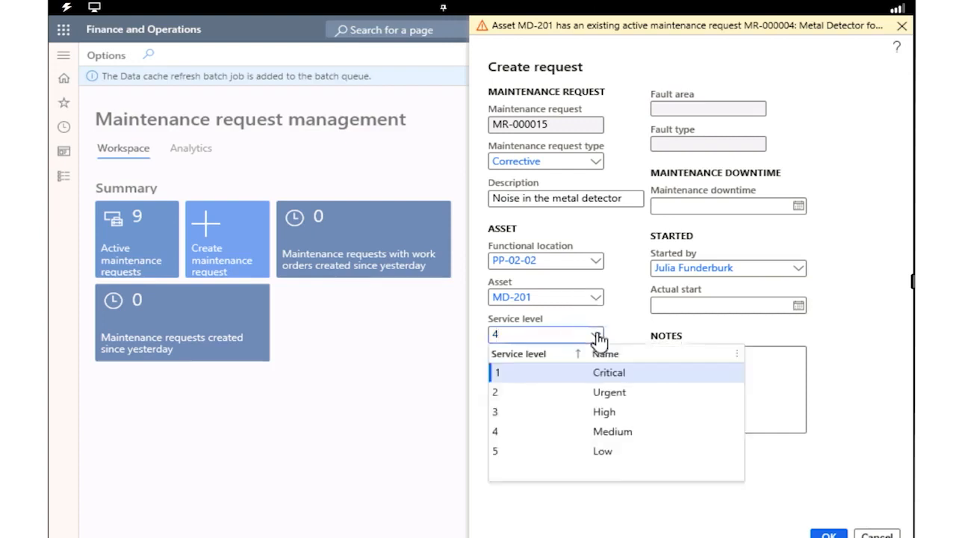
click(597, 336)
click(597, 336)
click(611, 433)
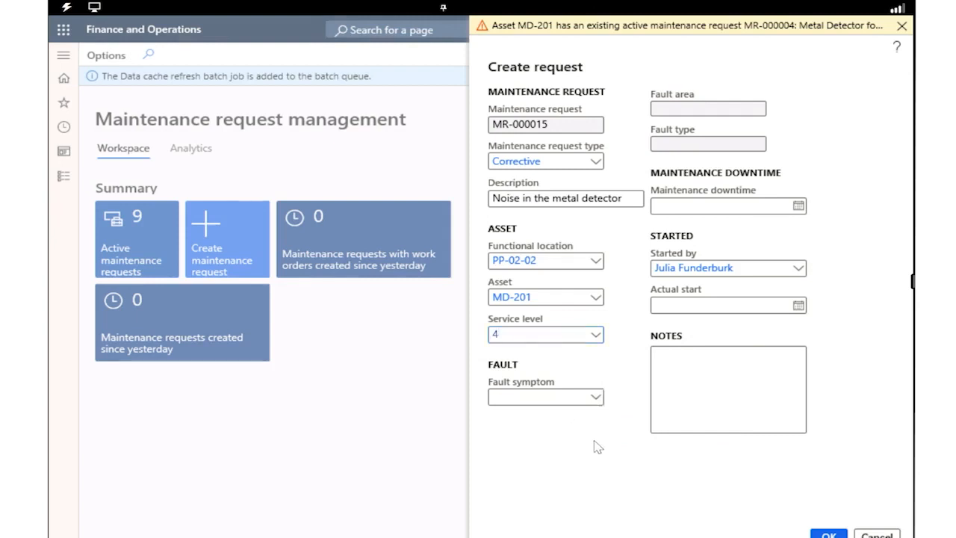
Set the maintenance request's fault symptom to Excessive Noise
click(601, 401)
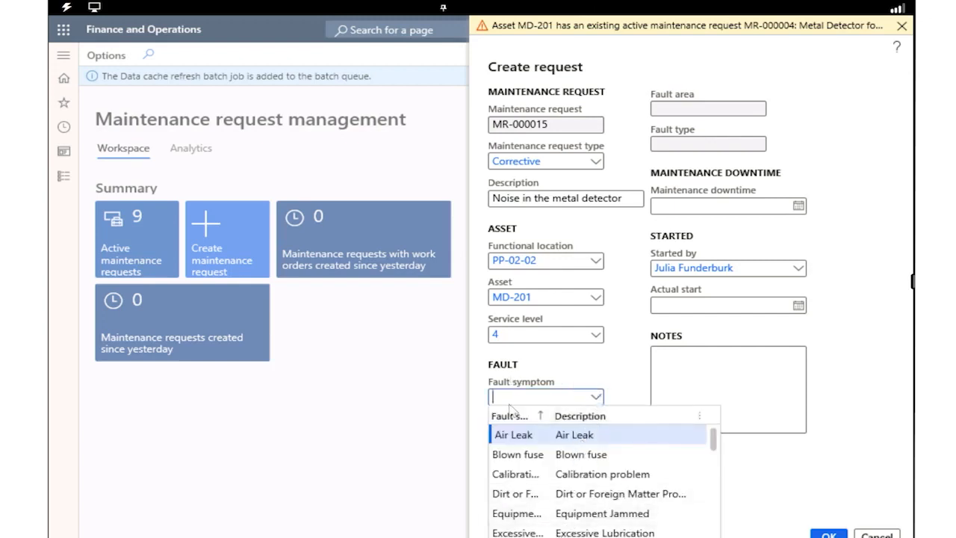
text(excessive)
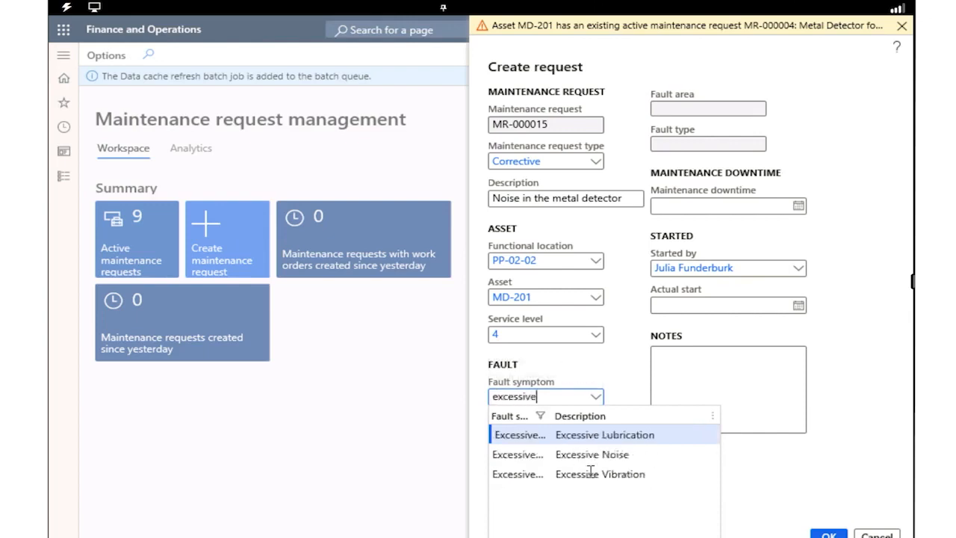
click(592, 456)
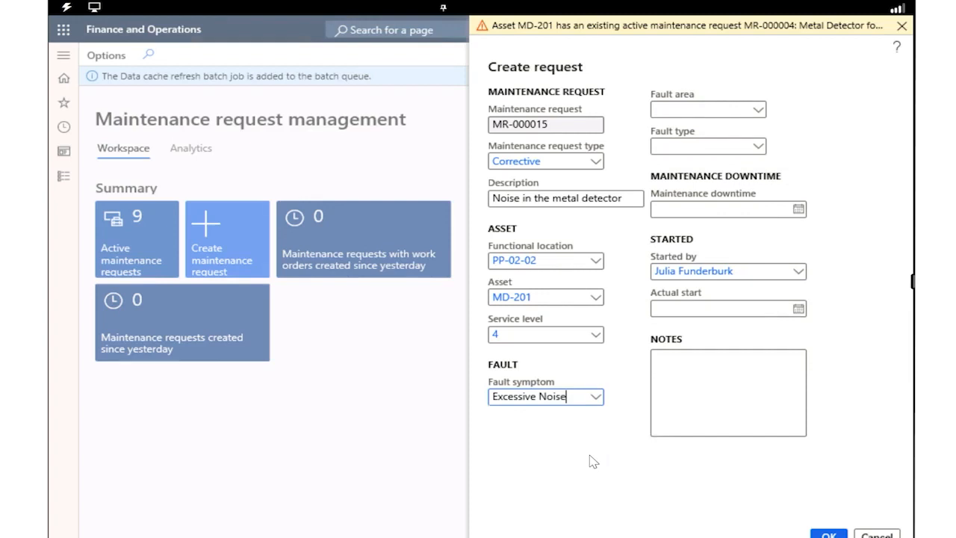
Set the fault area to Electrical and create the maintenance request
click(758, 109)
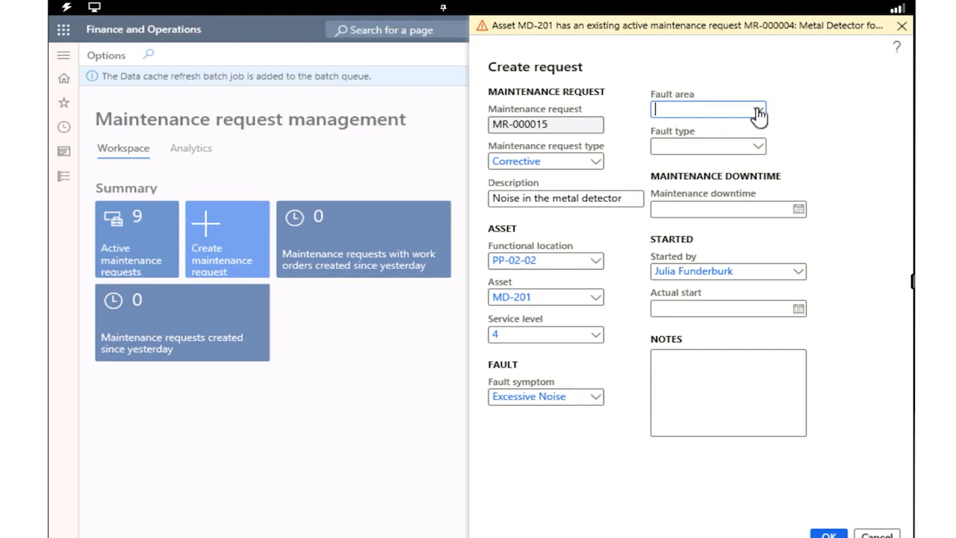
click(670, 149)
click(826, 531)
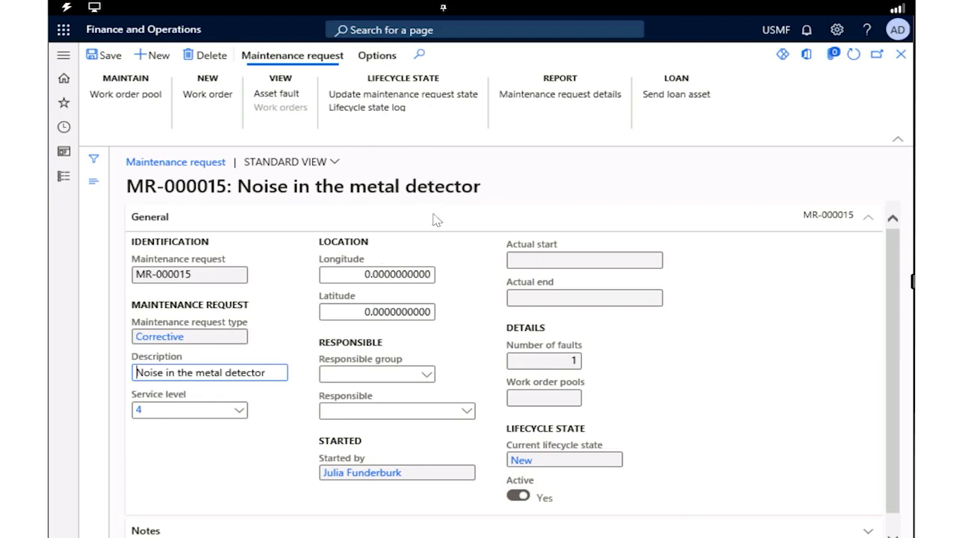
Update the new maintenance request's lifecycle state from New to InProgress
click(405, 105)
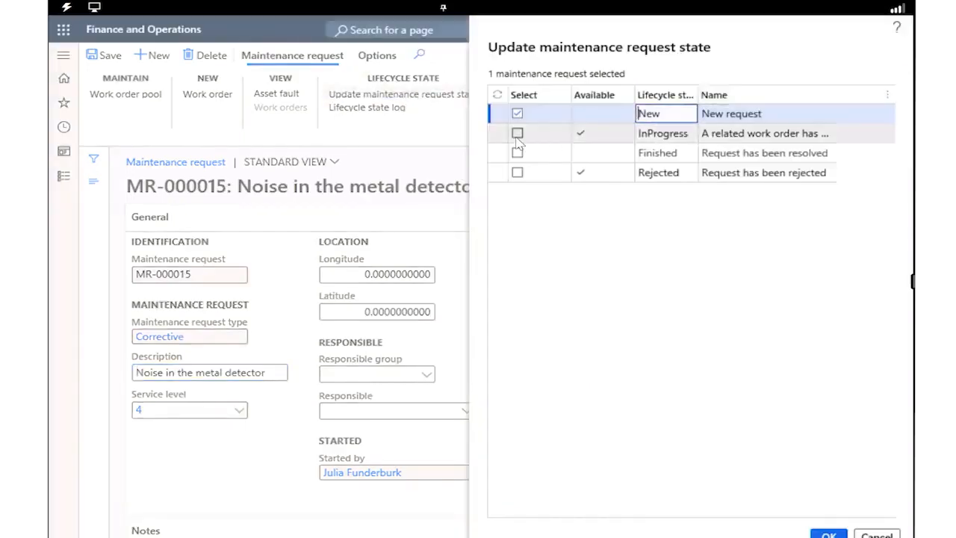
click(517, 134)
click(517, 114)
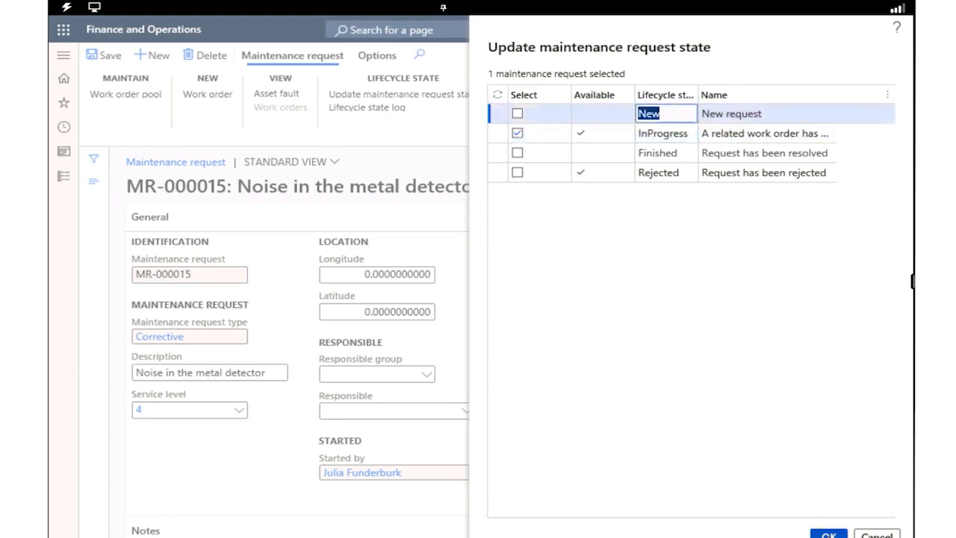
click(829, 535)
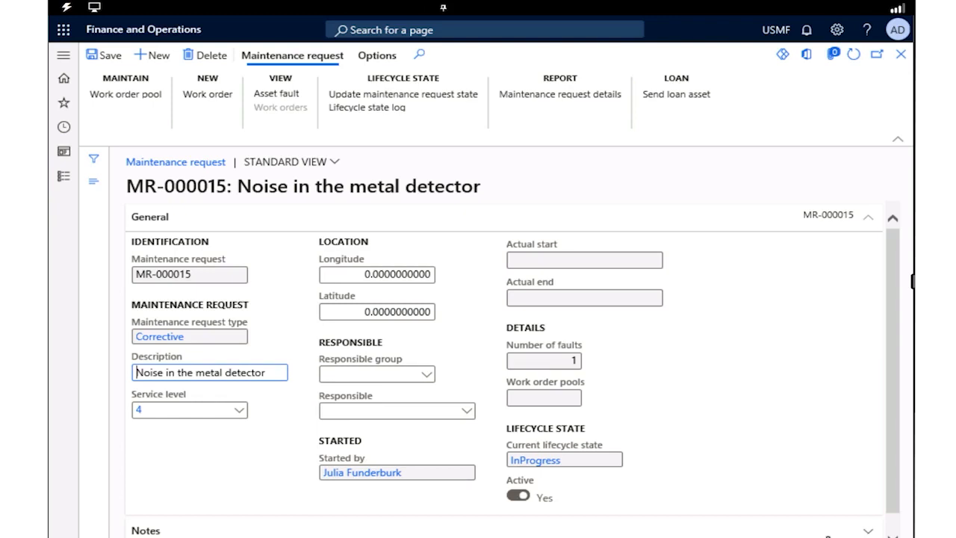
Create a corrective work order from the maintenance request for asset MD-201, with Inspection as the maintenance job type
click(200, 102)
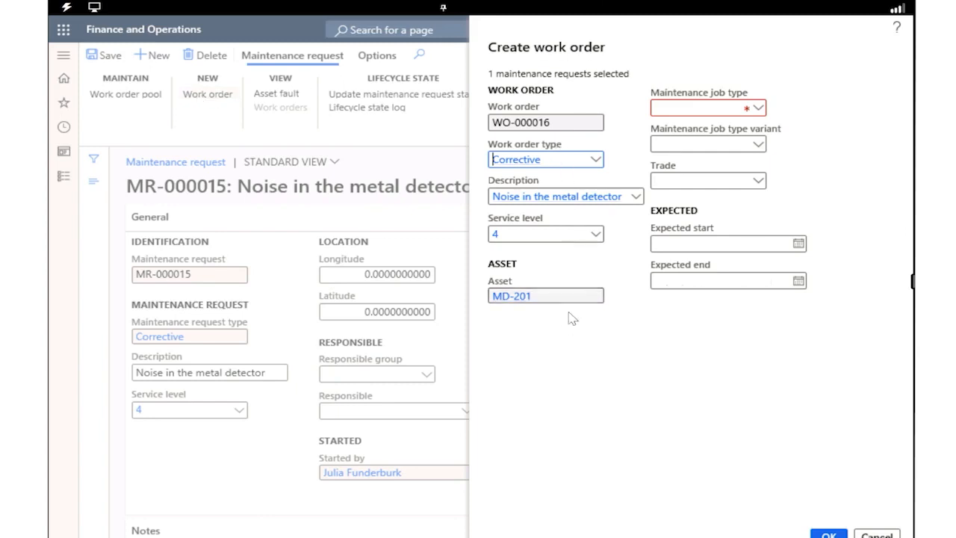
click(760, 109)
right_click(761, 110)
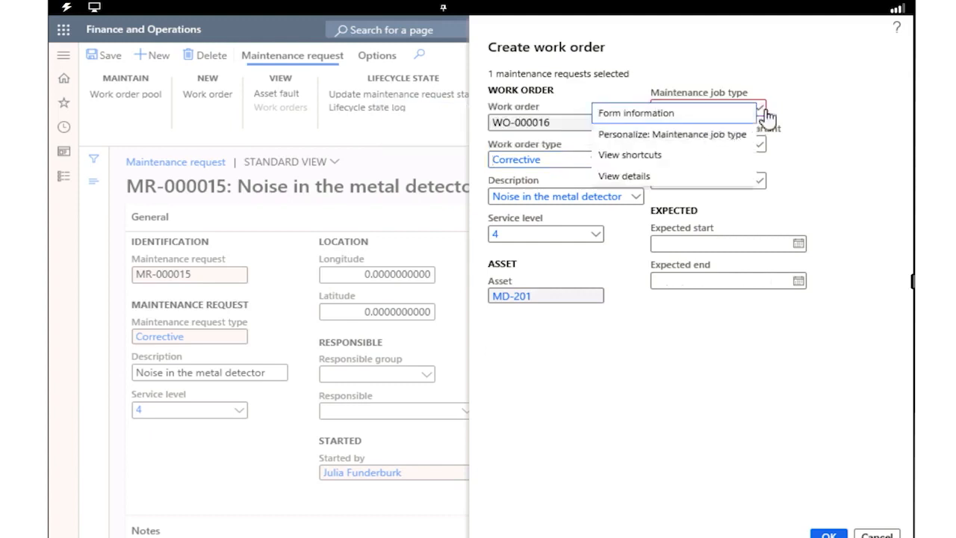
click(766, 114)
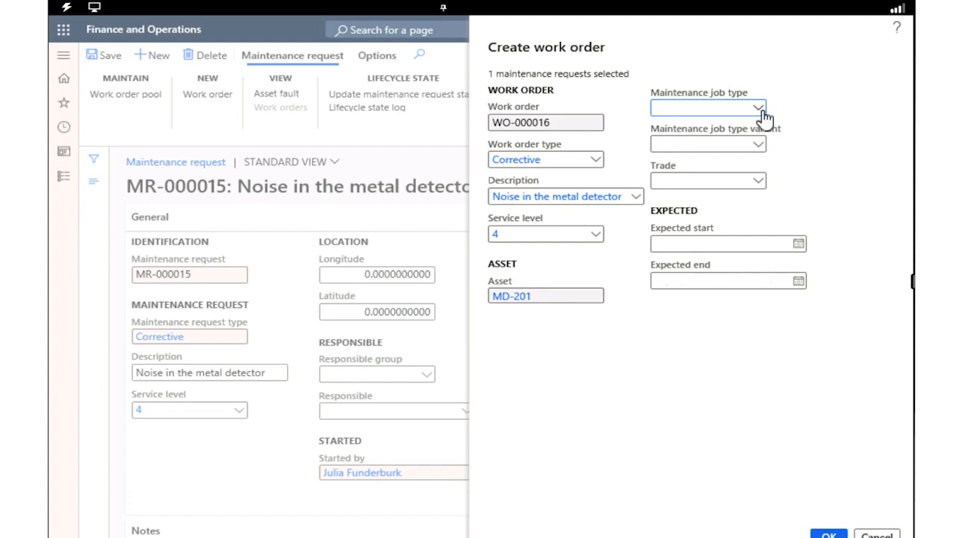
click(760, 110)
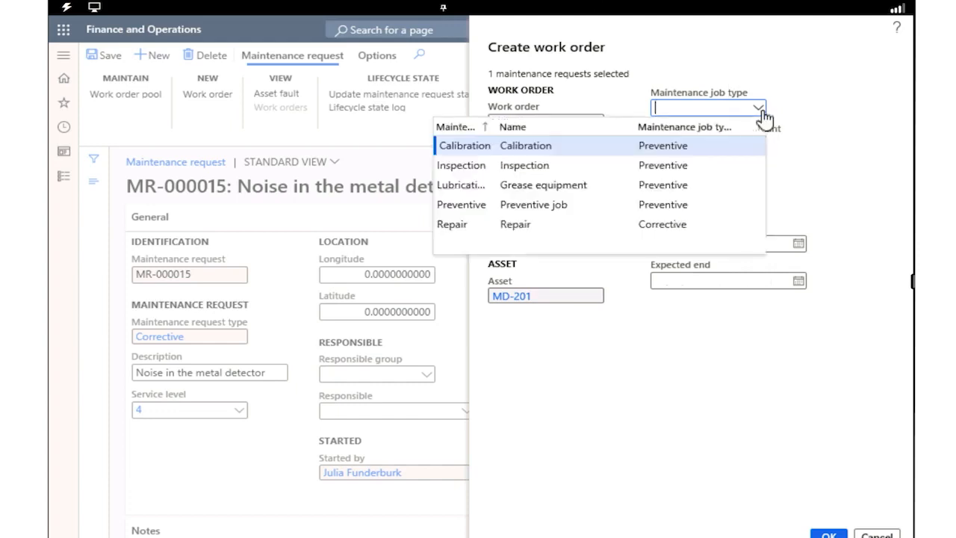
click(458, 168)
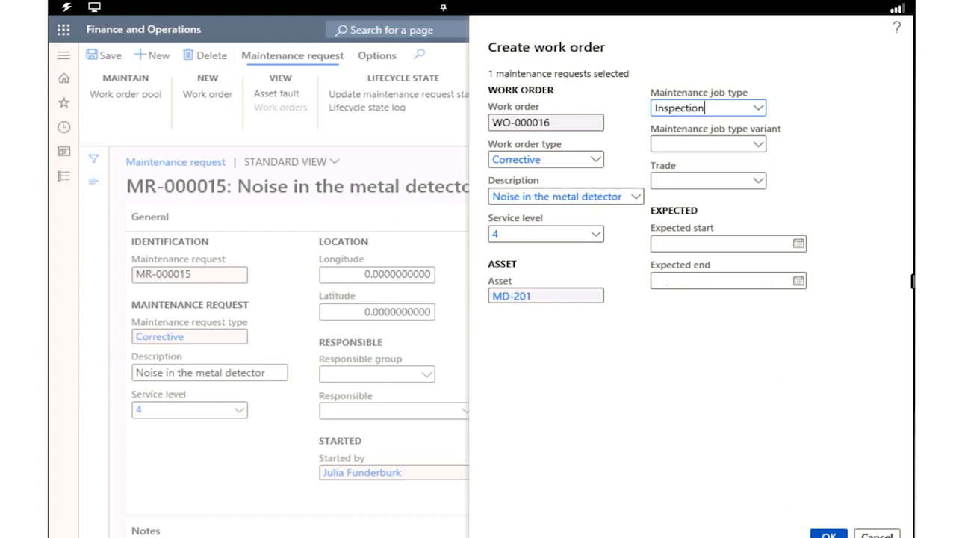
click(828, 534)
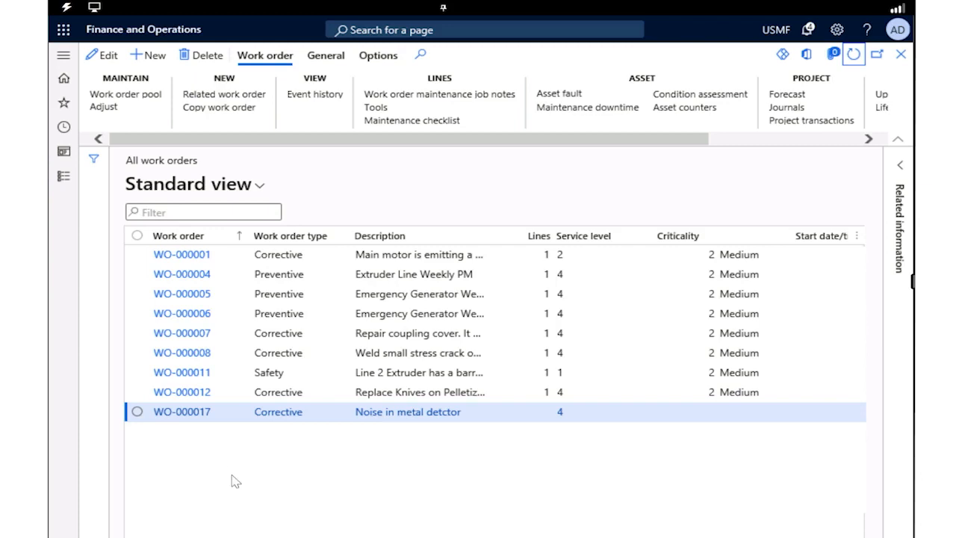
Open the "Noise in metal detctor" work order and schedule it with finite capacity for asset, tool and worker
click(190, 415)
click(190, 413)
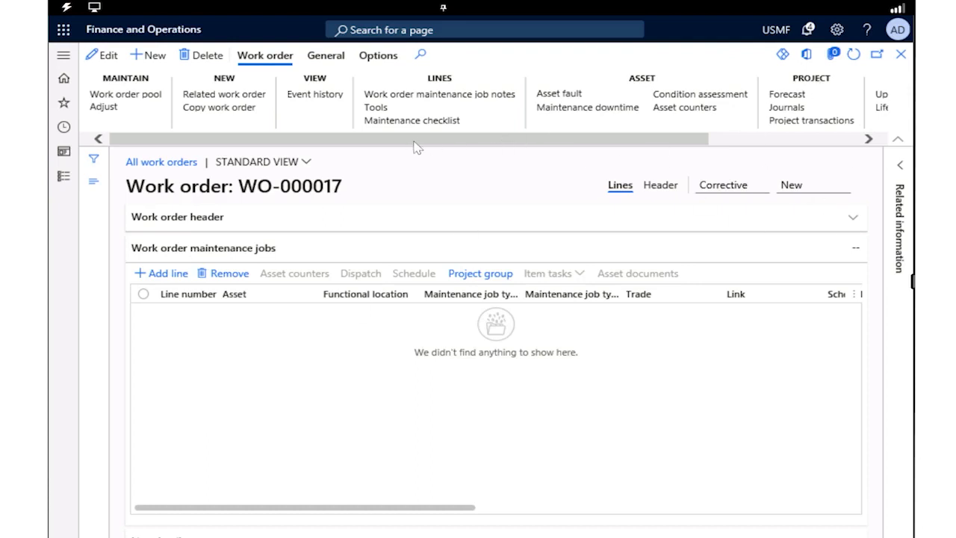
click(326, 60)
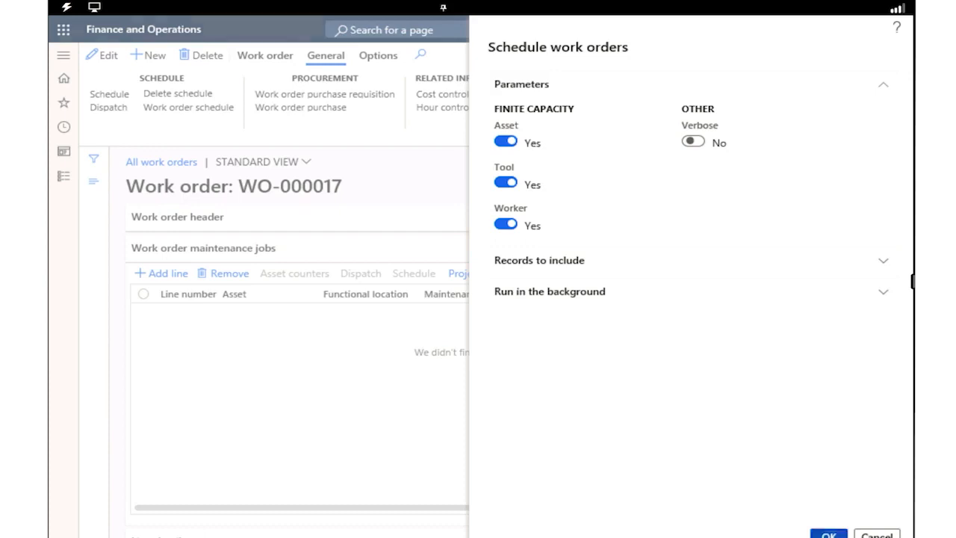
click(829, 535)
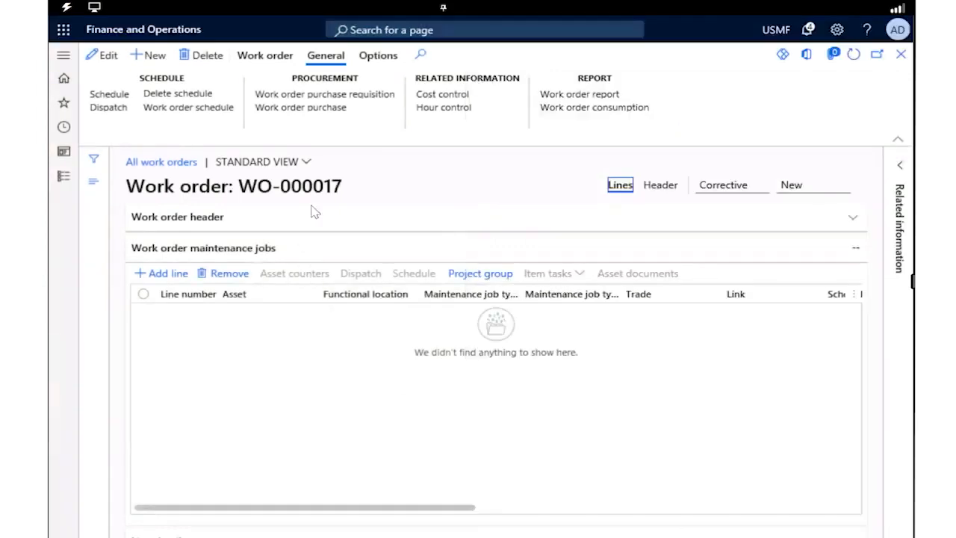
click(254, 58)
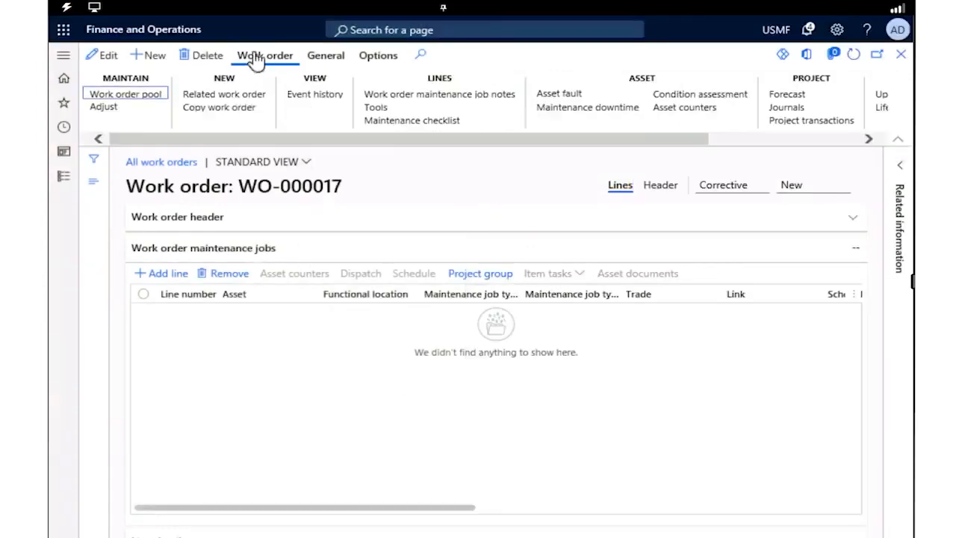